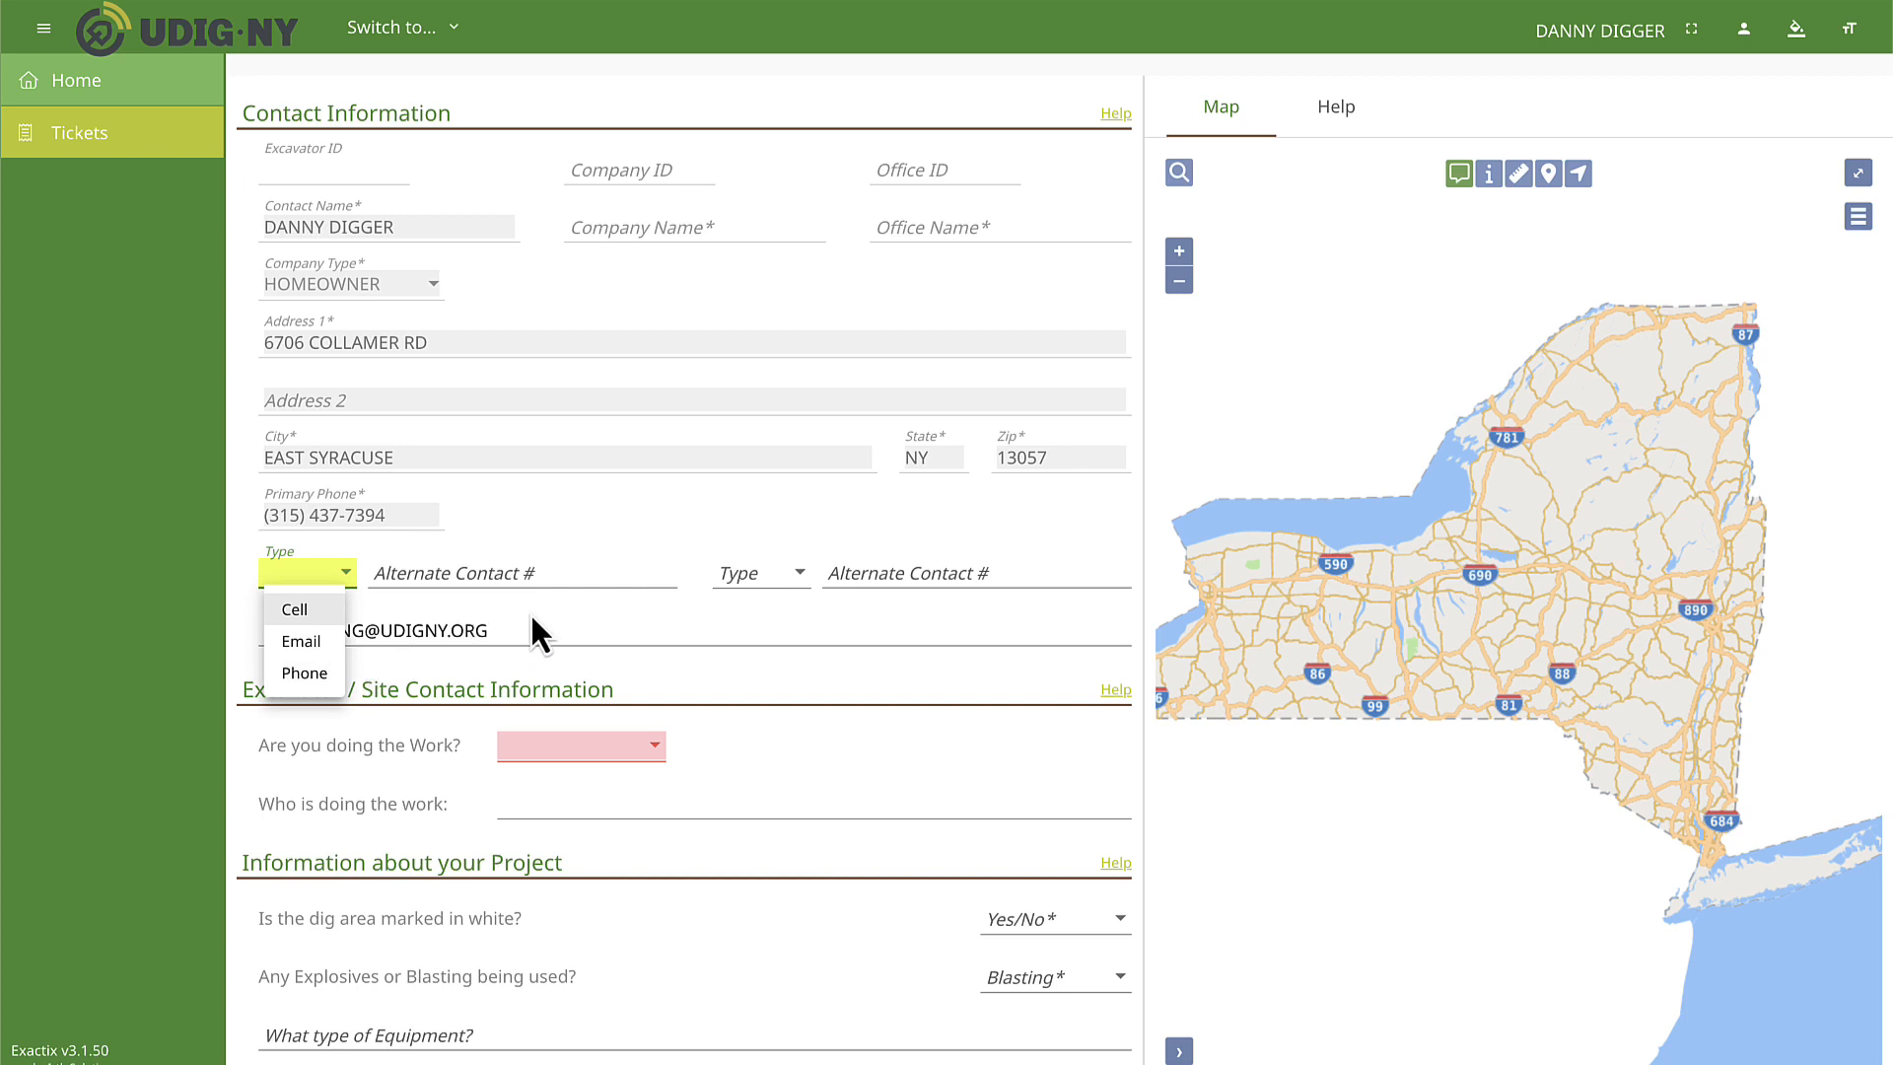
Answer Yes to whether you are doing the work in the Excavator / Site Contact Information section.
left_click(531, 612)
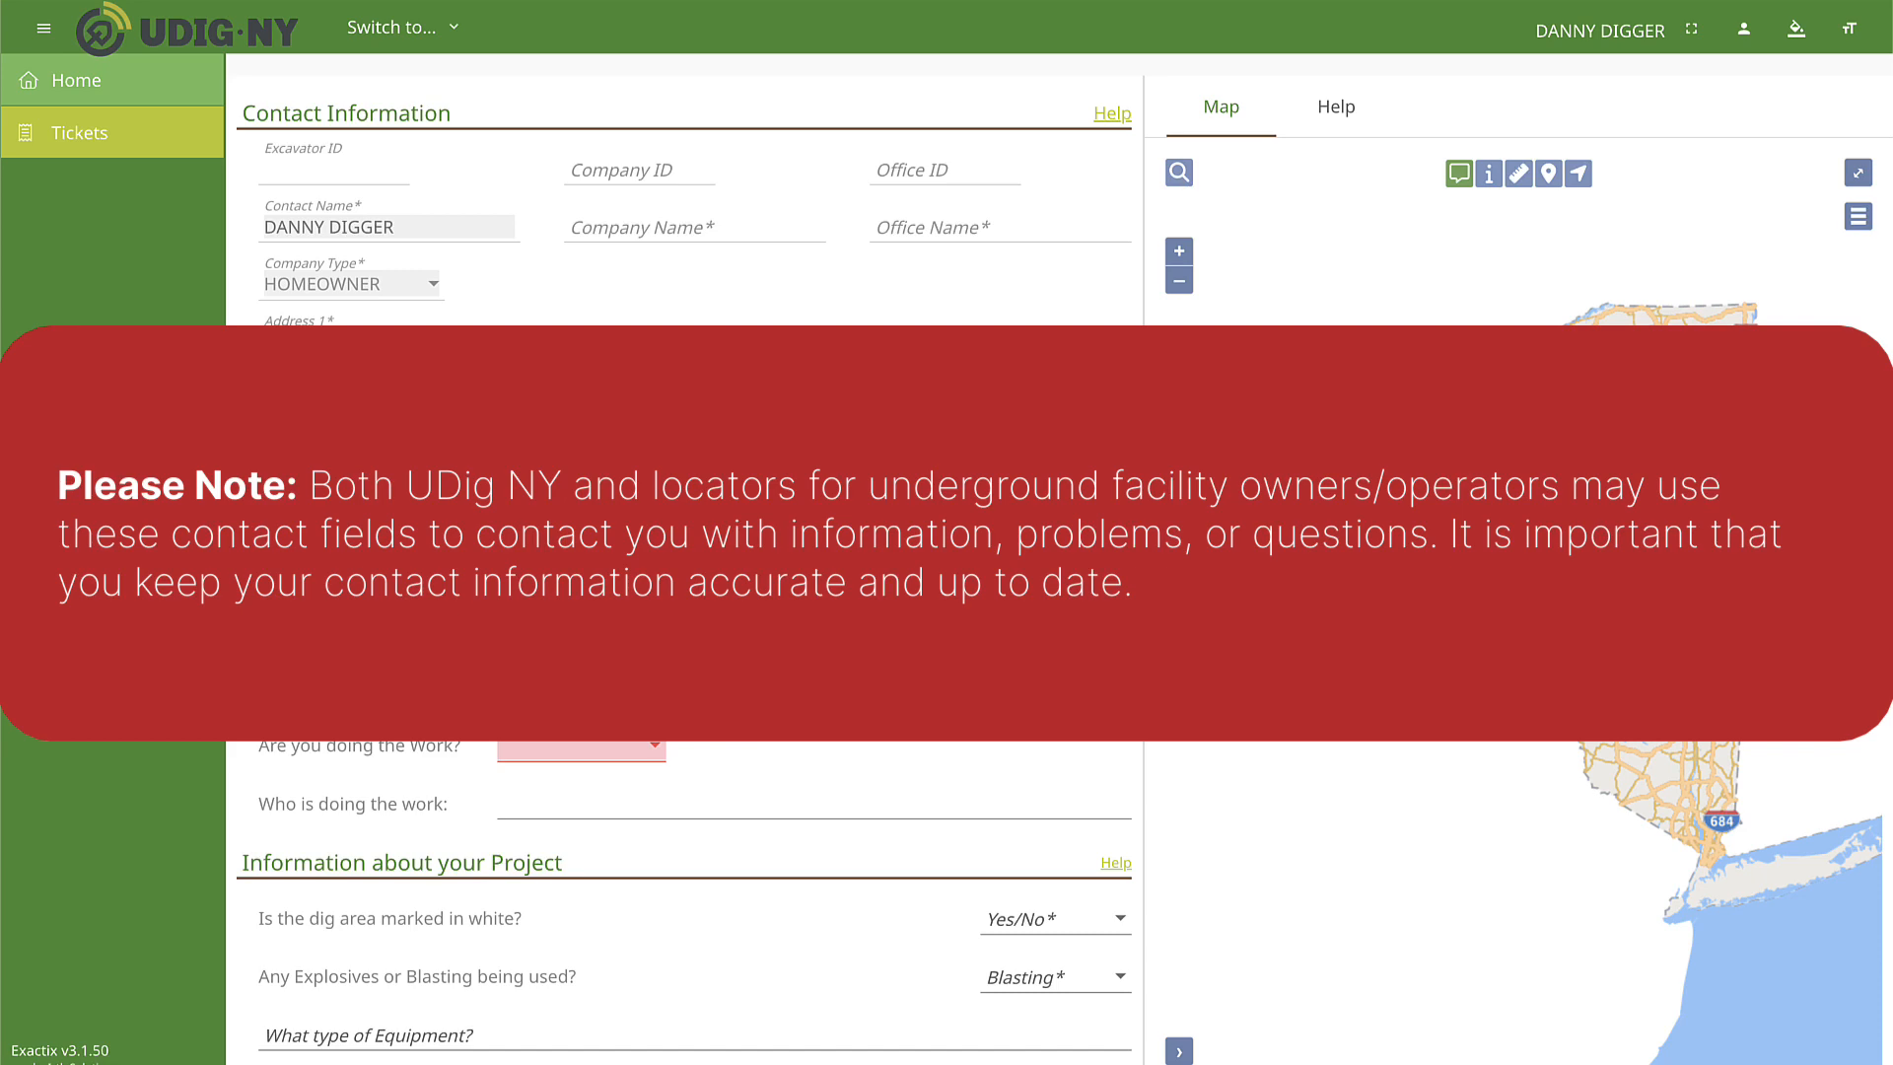
scroll(513, 635, "down", 3)
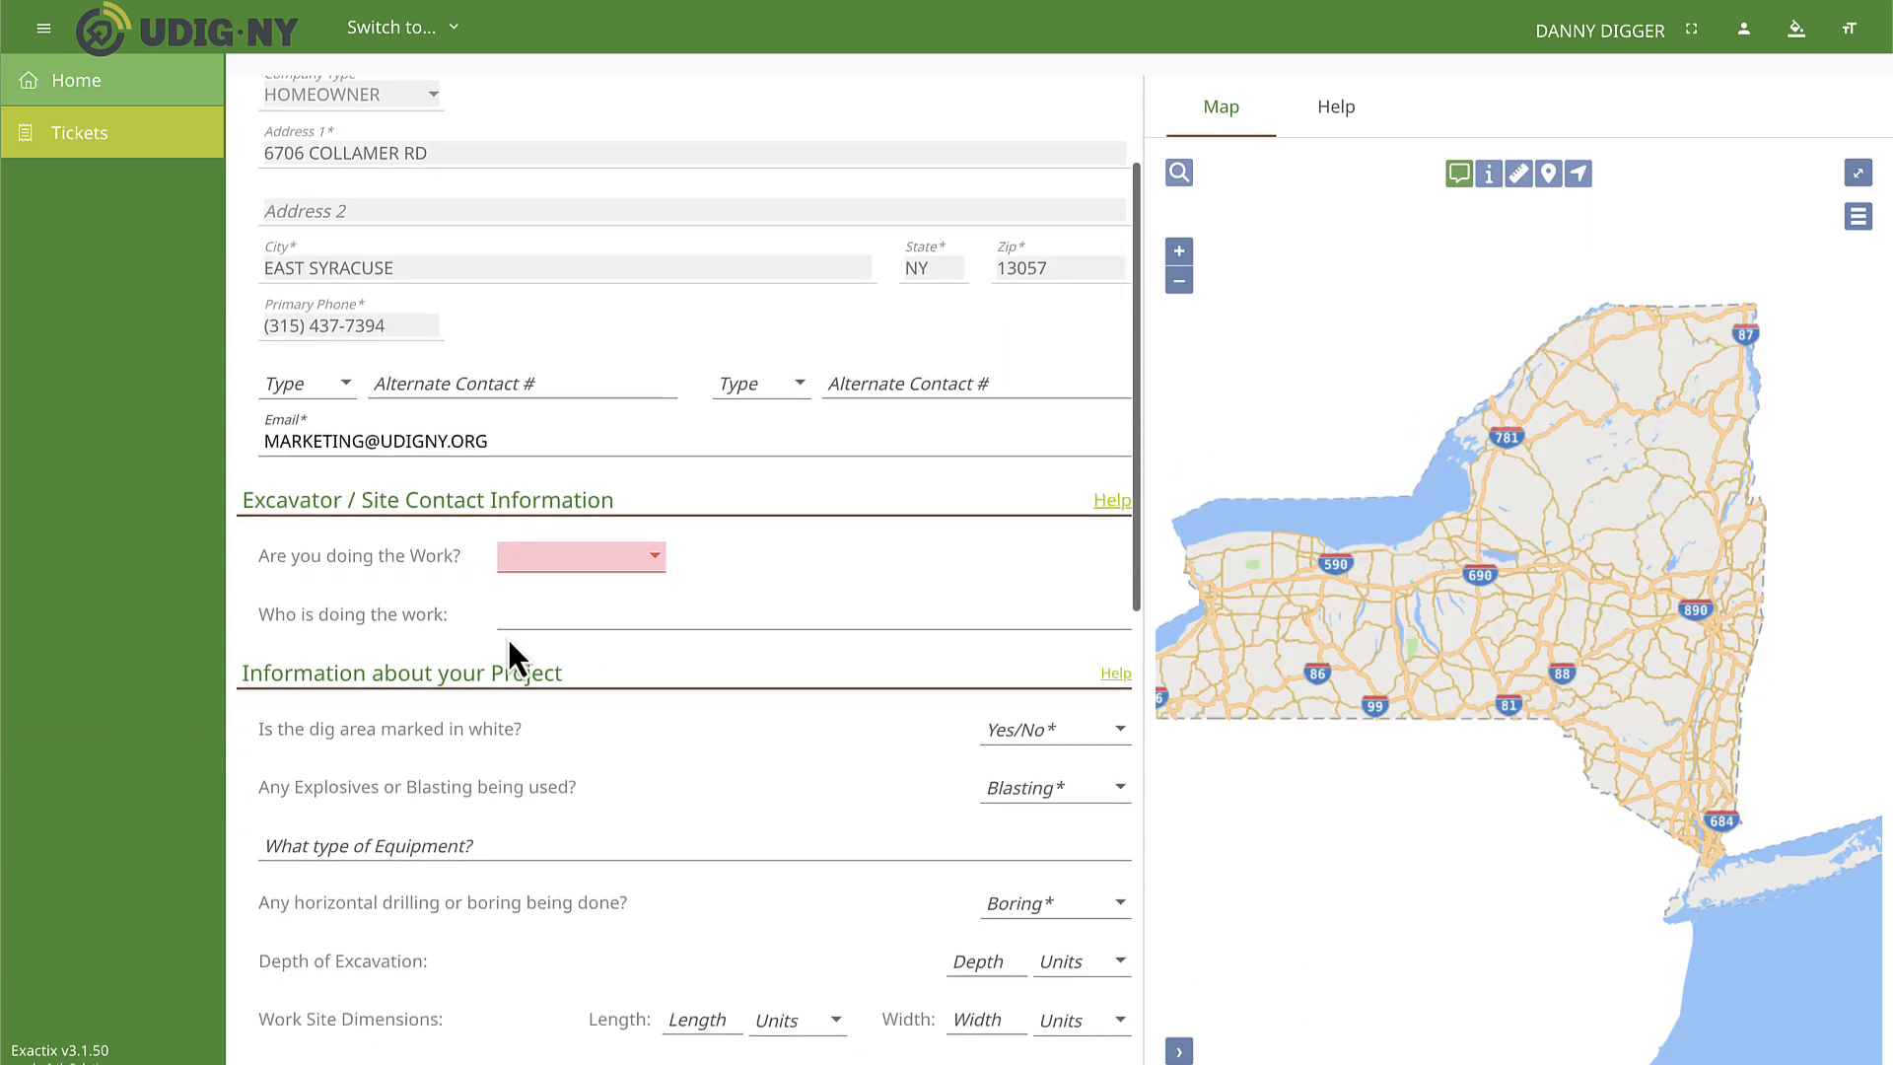
scroll(479, 633, "down", 1)
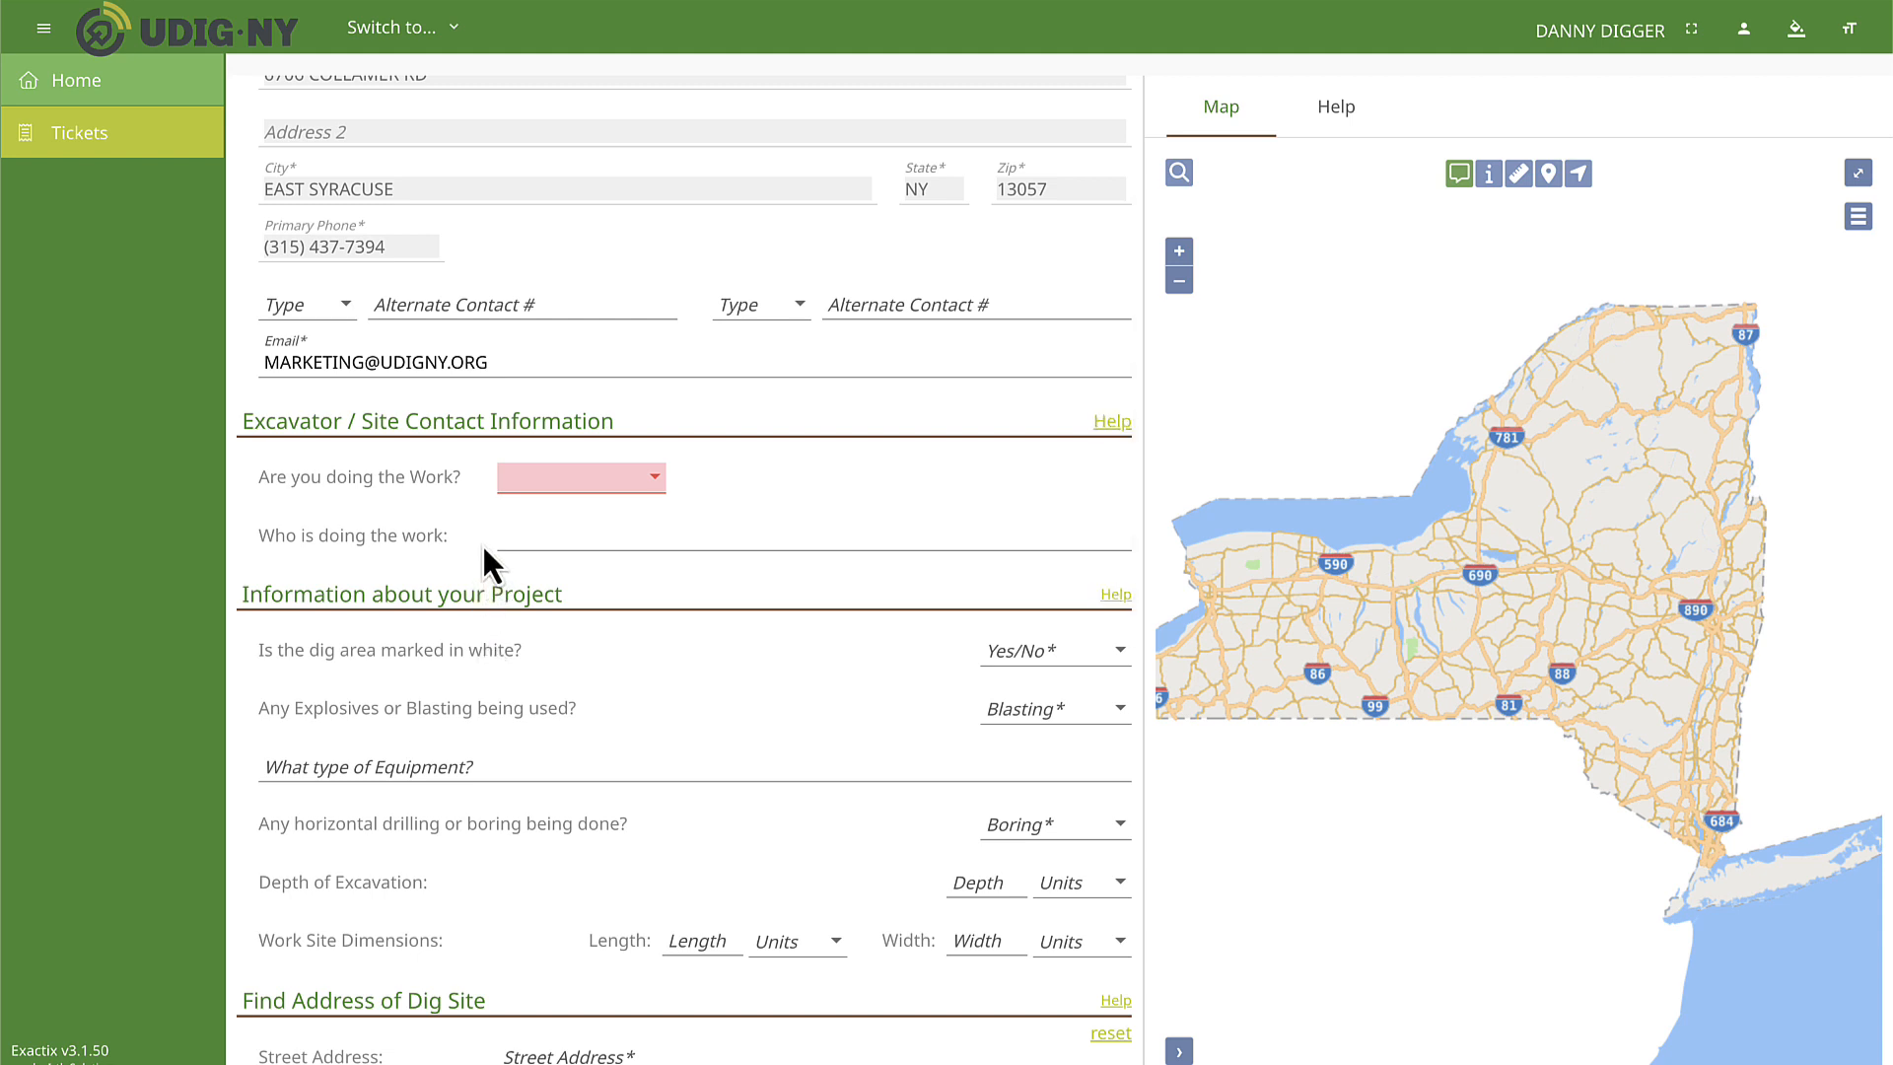
left_click(647, 483)
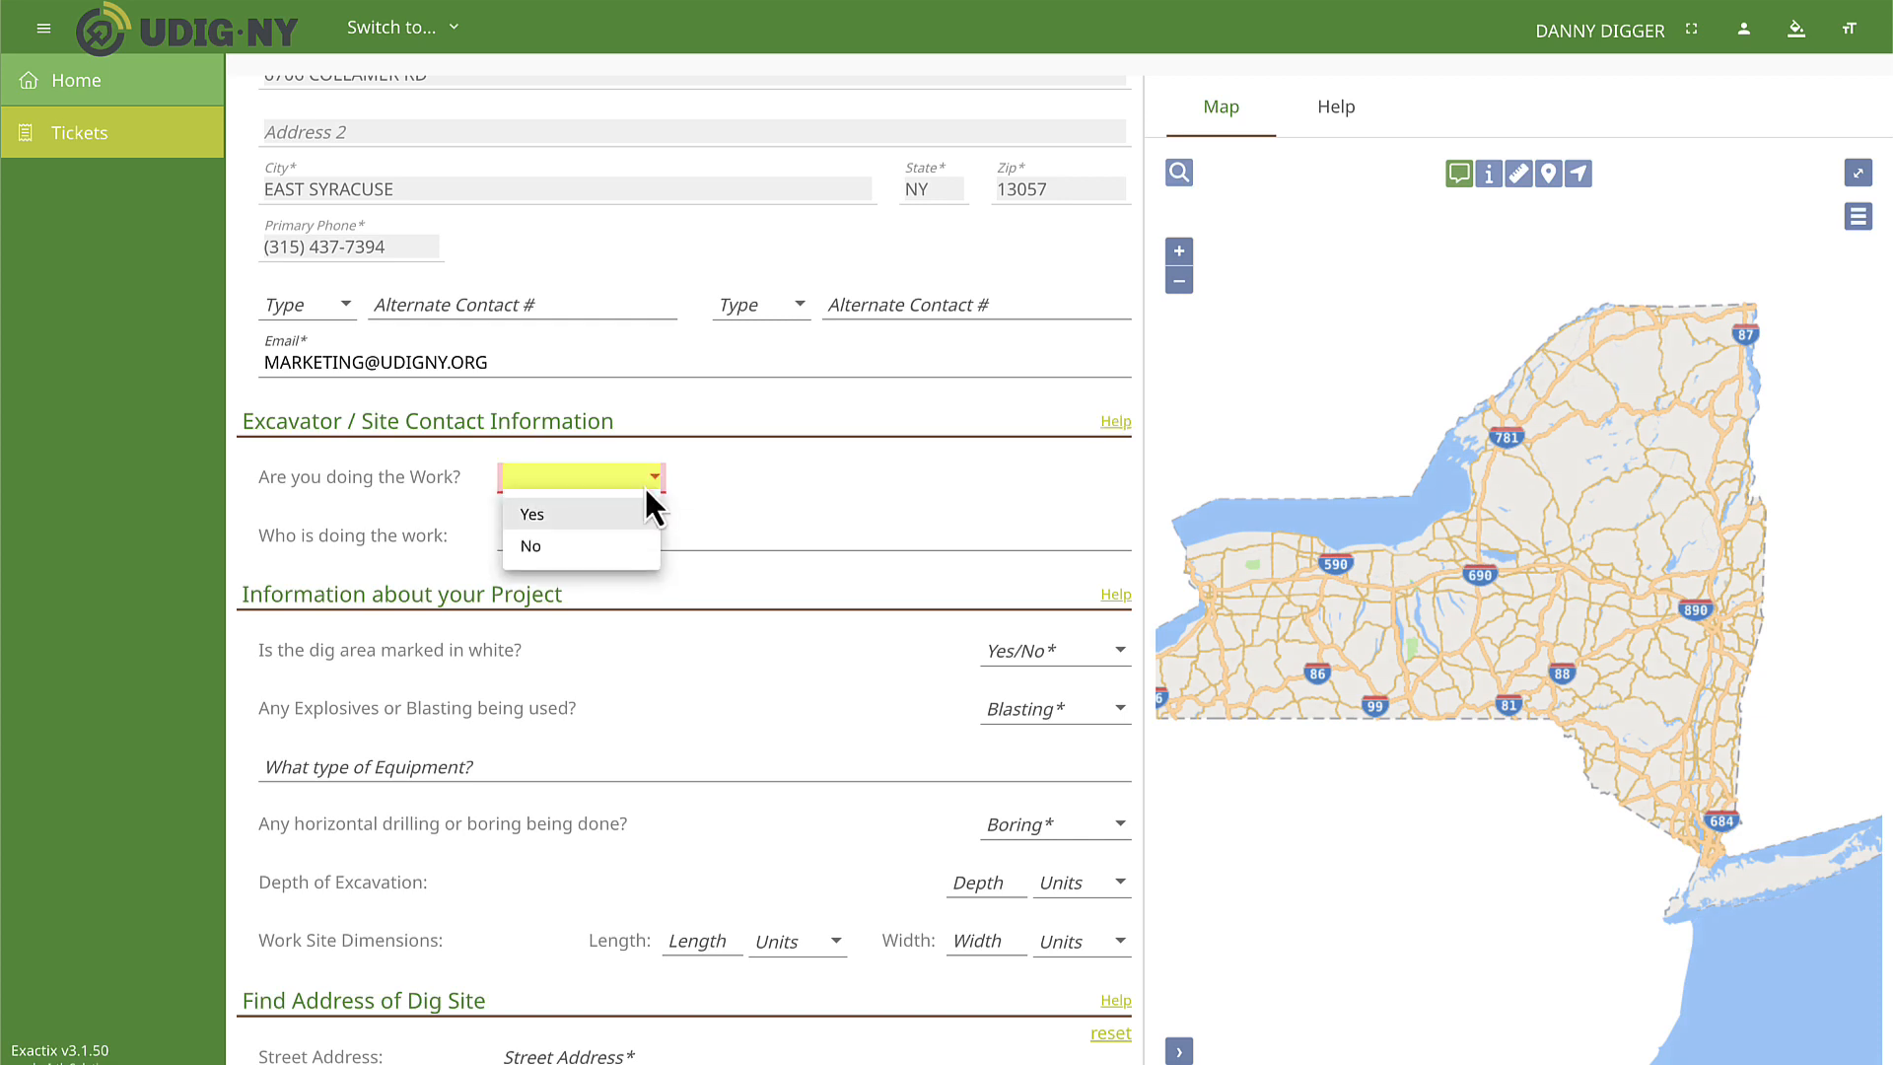
left_click(594, 514)
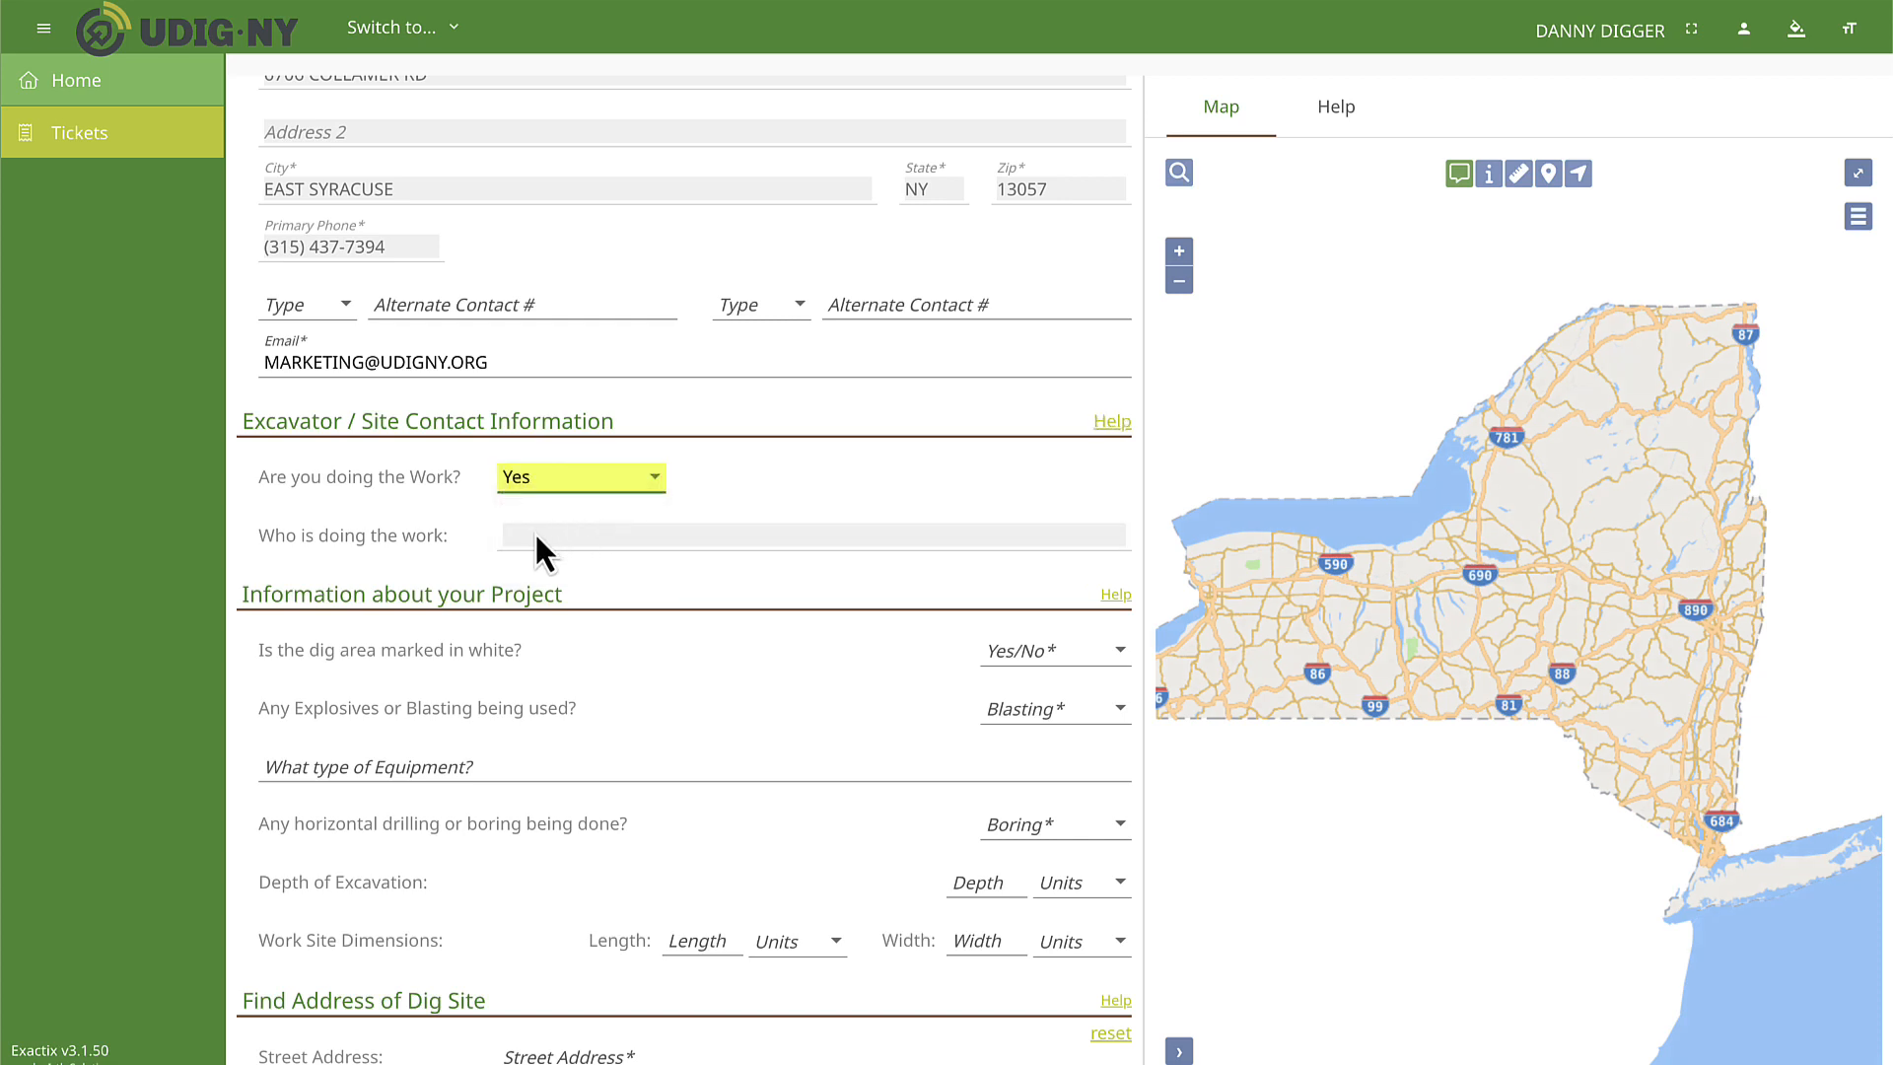
left_click(619, 529)
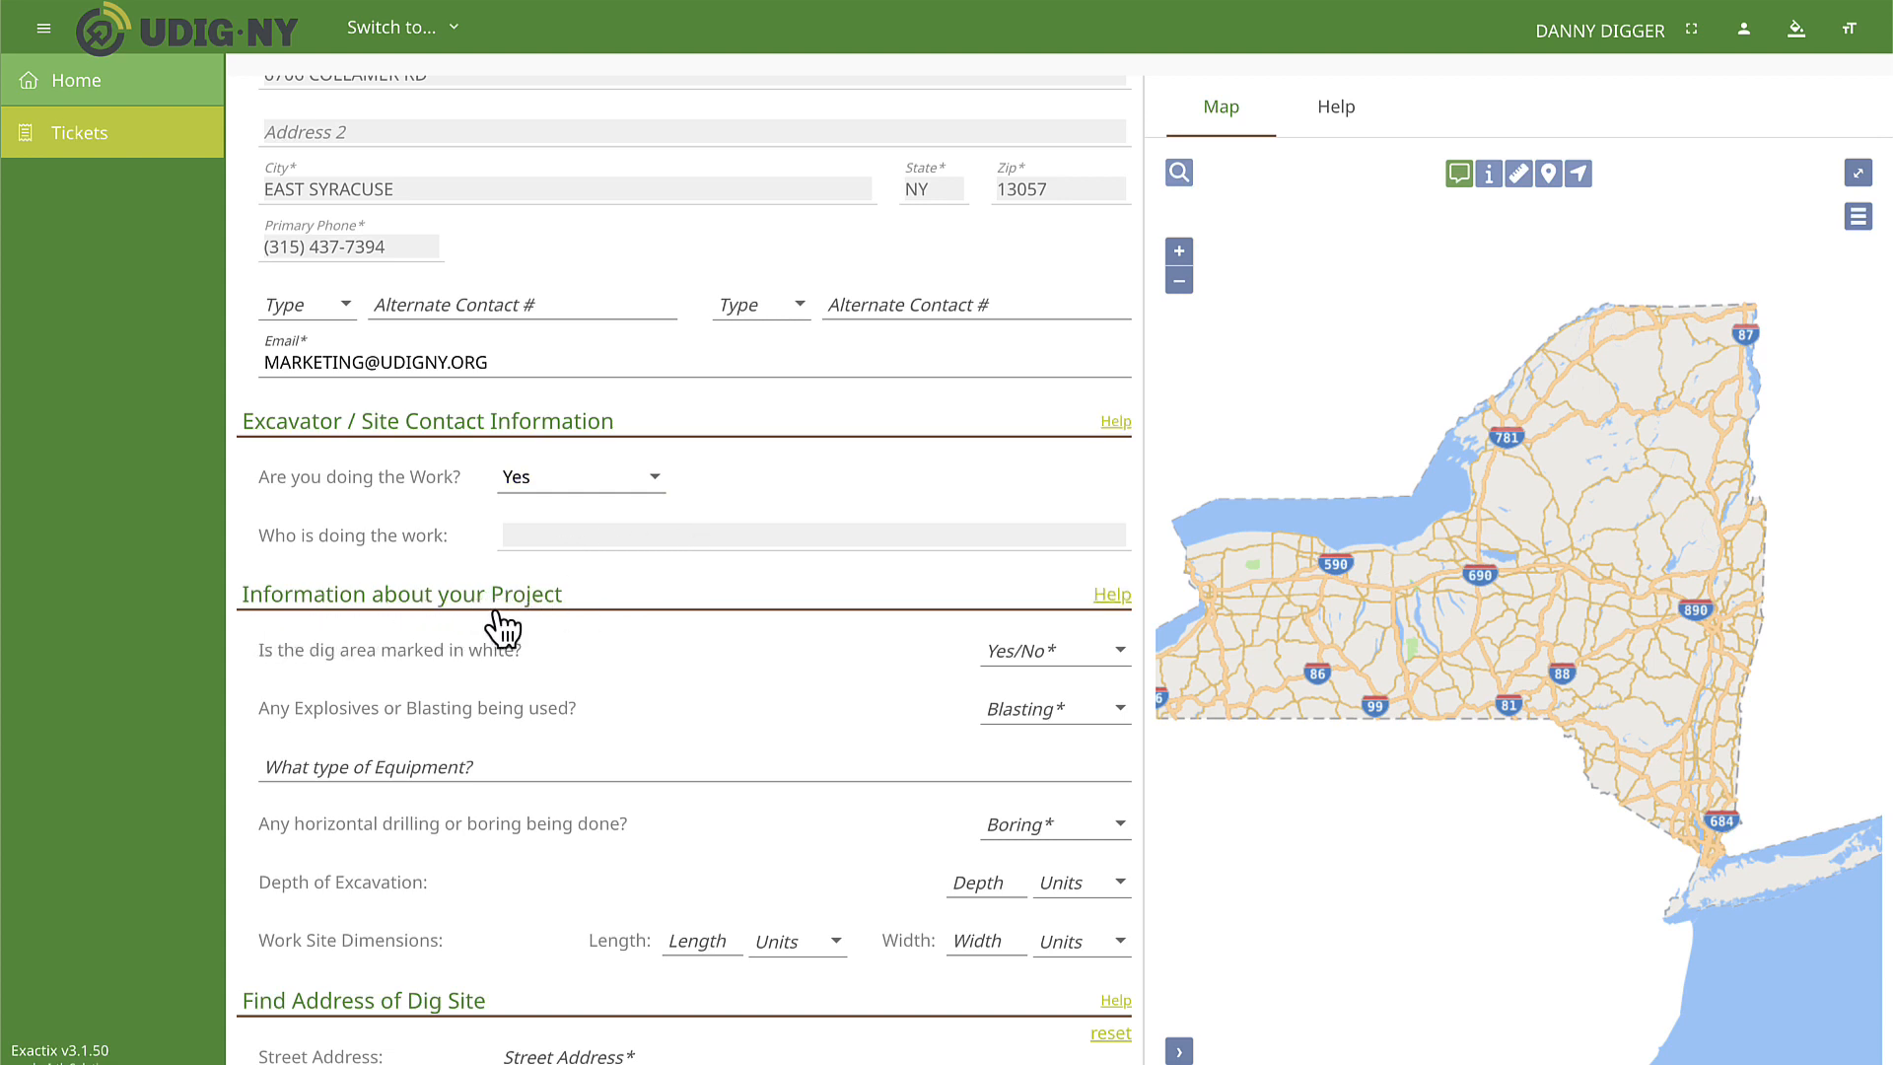
Answer No to whether you are doing the work and choose PR CRAFTSMAN as who is doing it.
left_click(582, 486)
left_click(552, 550)
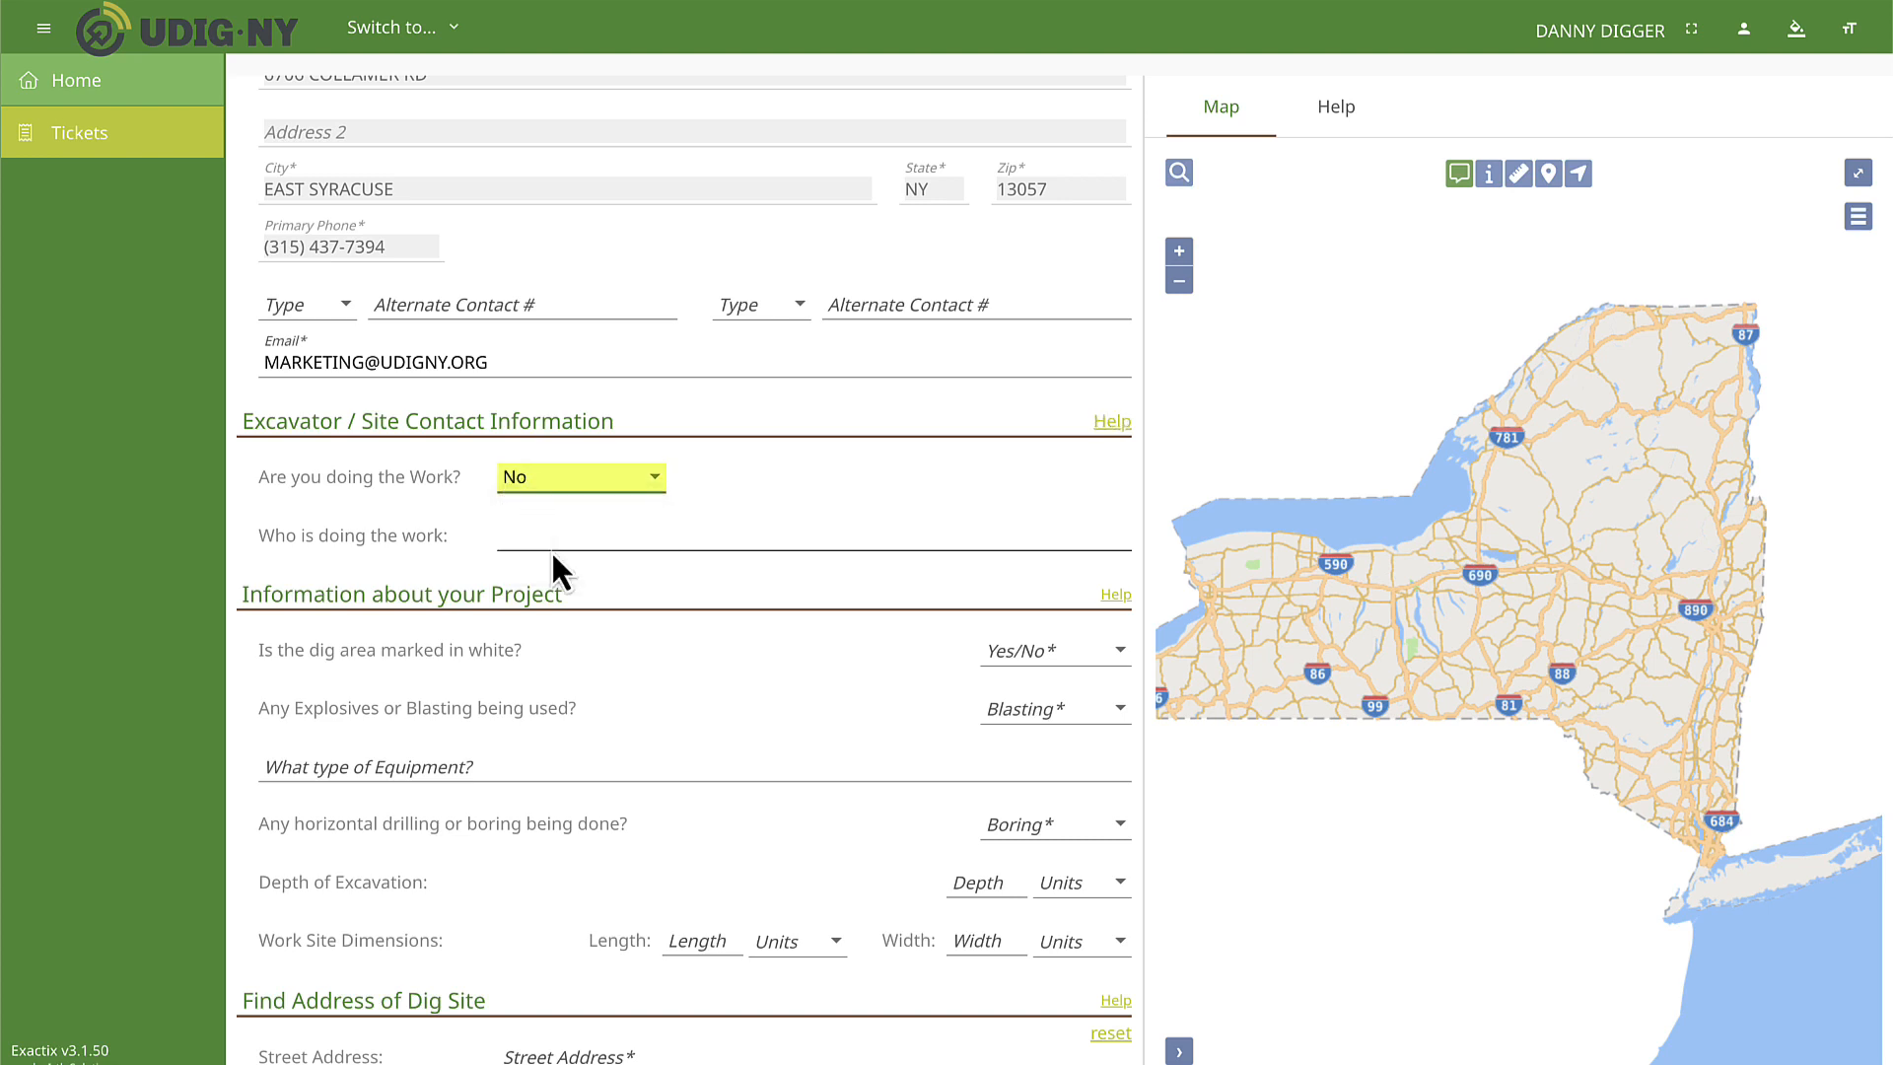
left_click(552, 536)
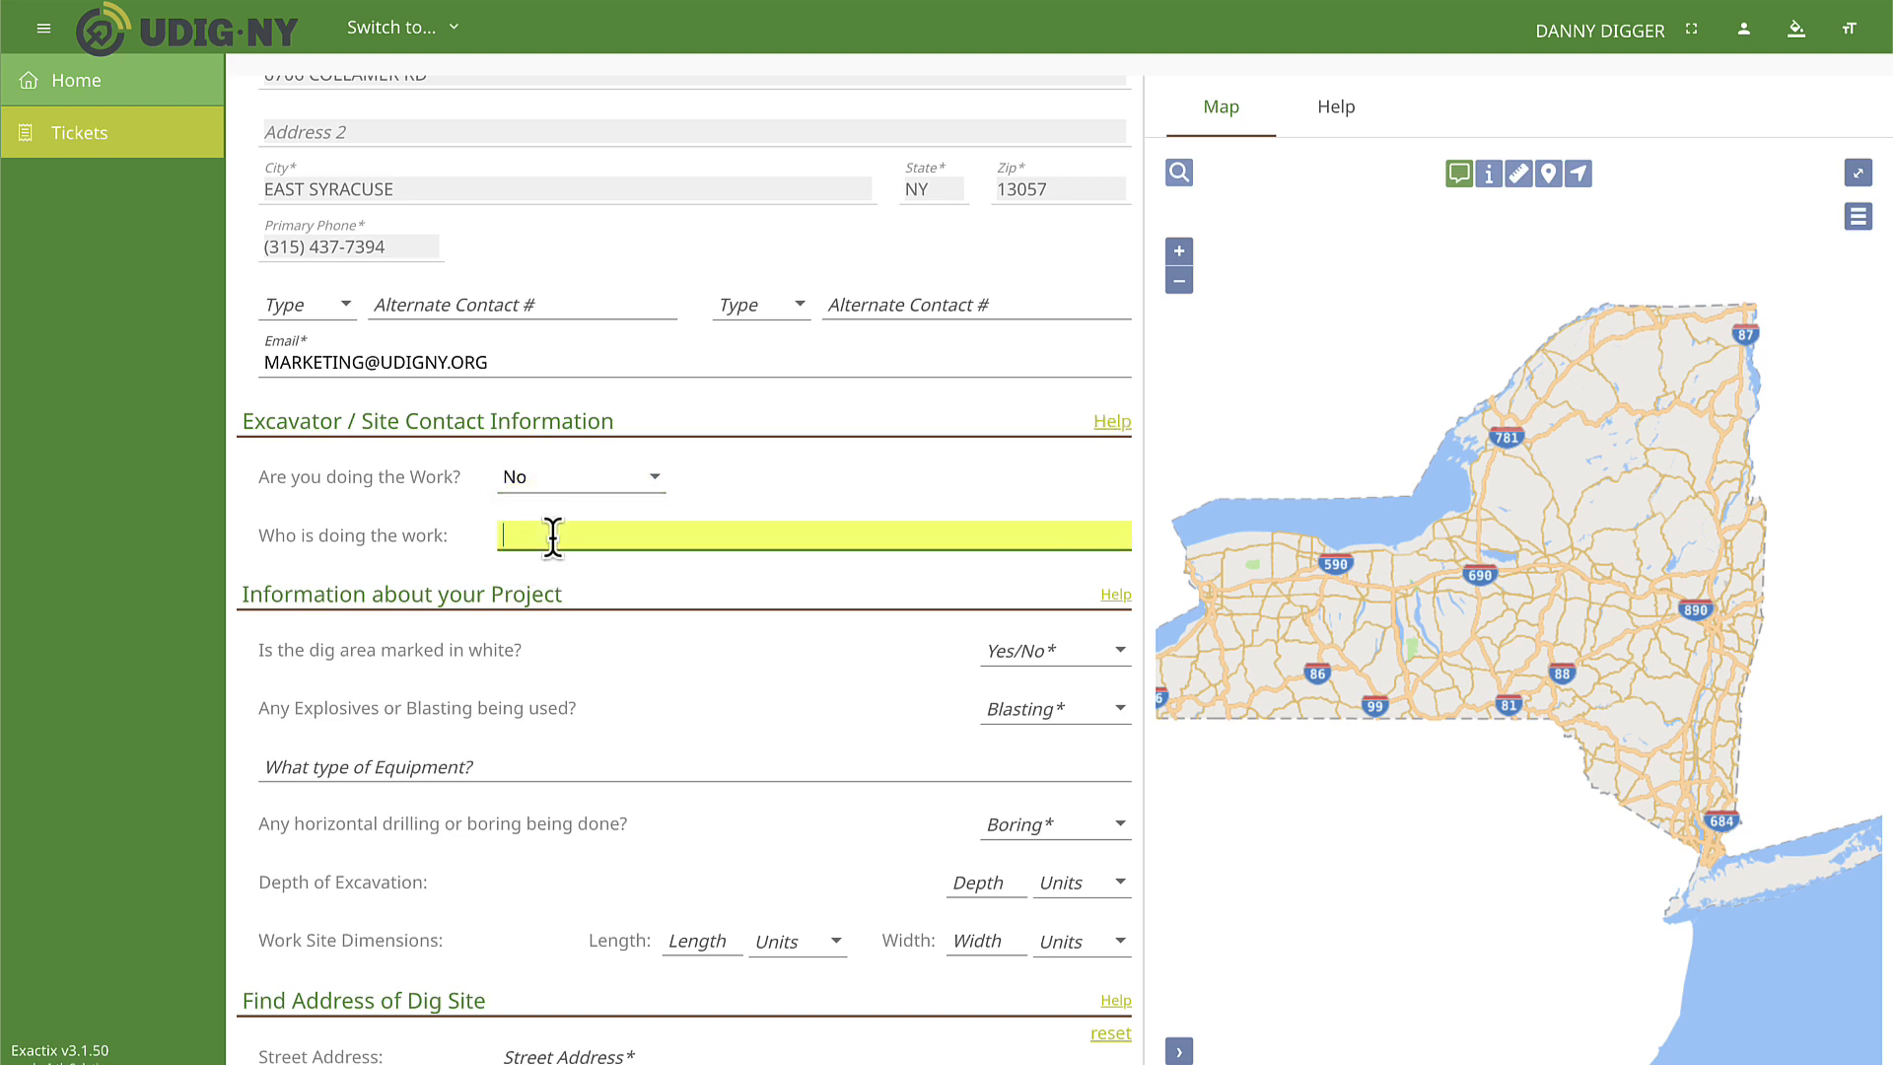
key("Caps_Lock")
type("PR")
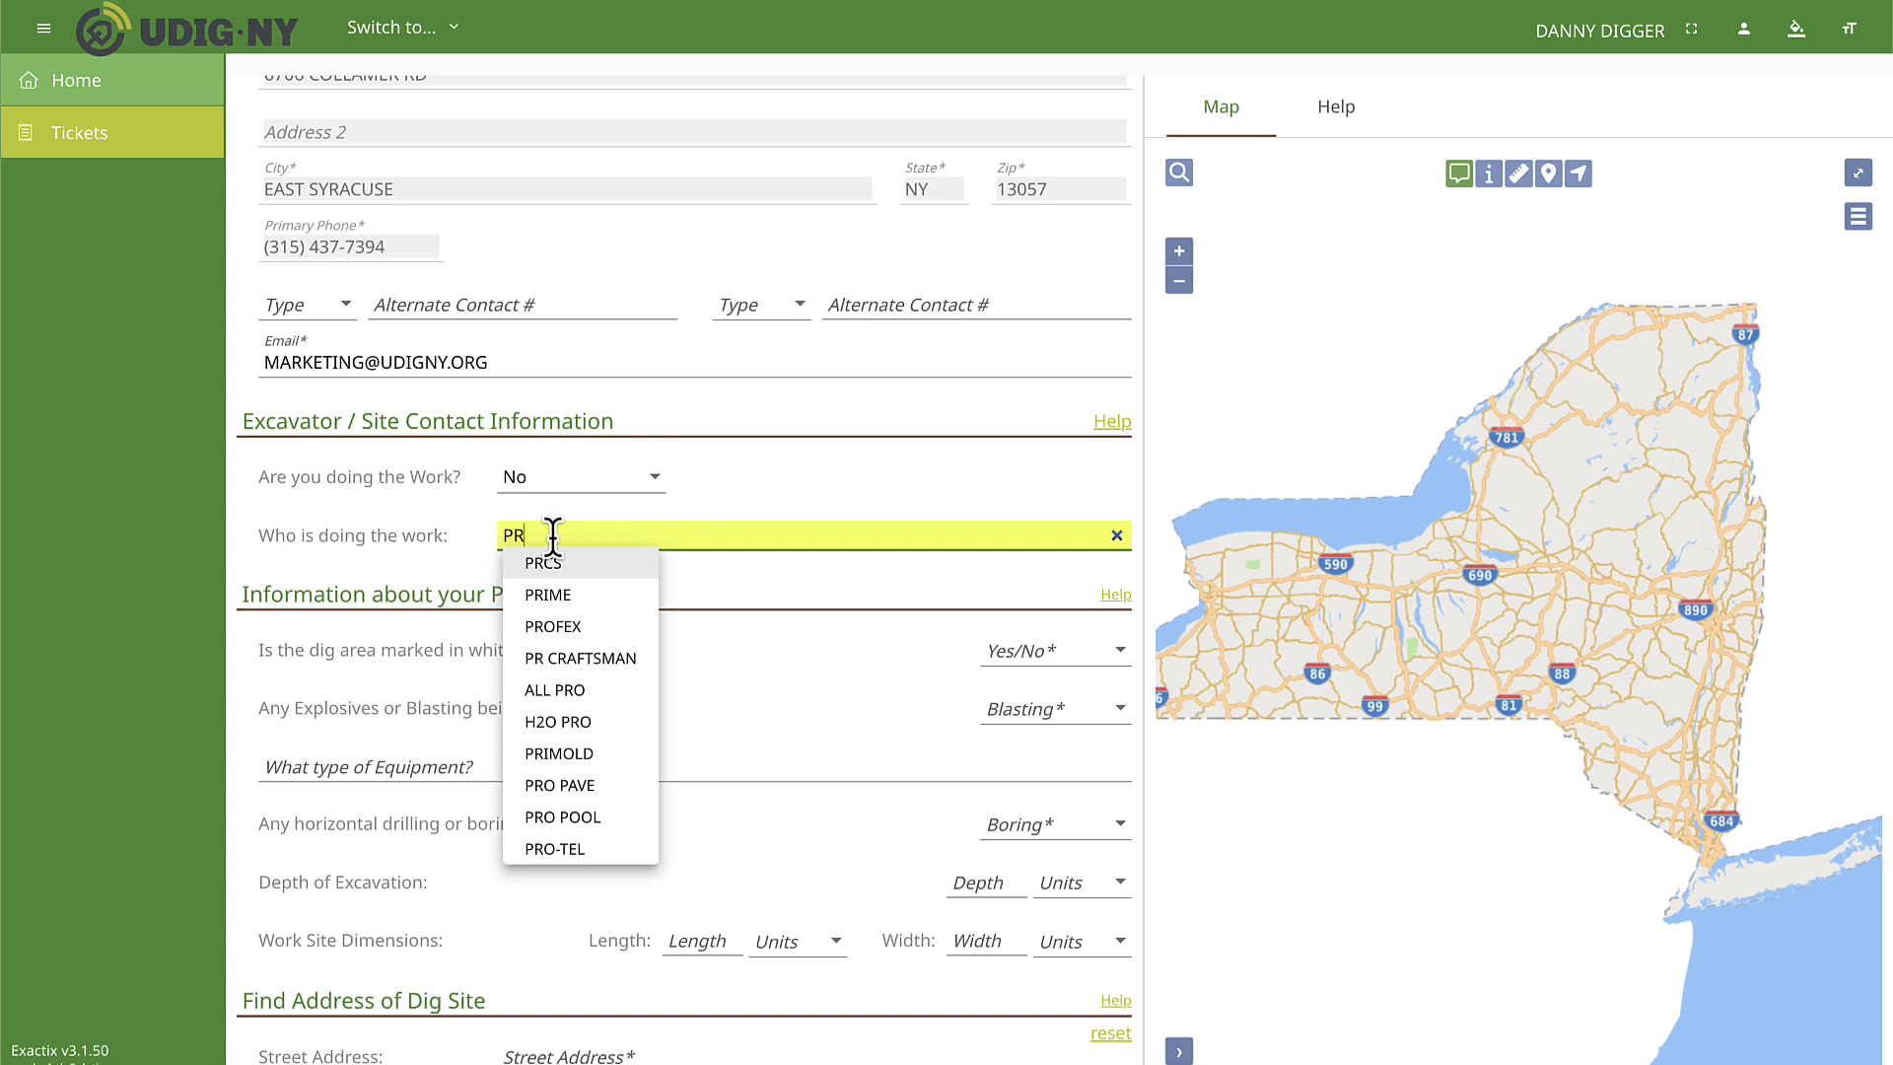
left_click(570, 660)
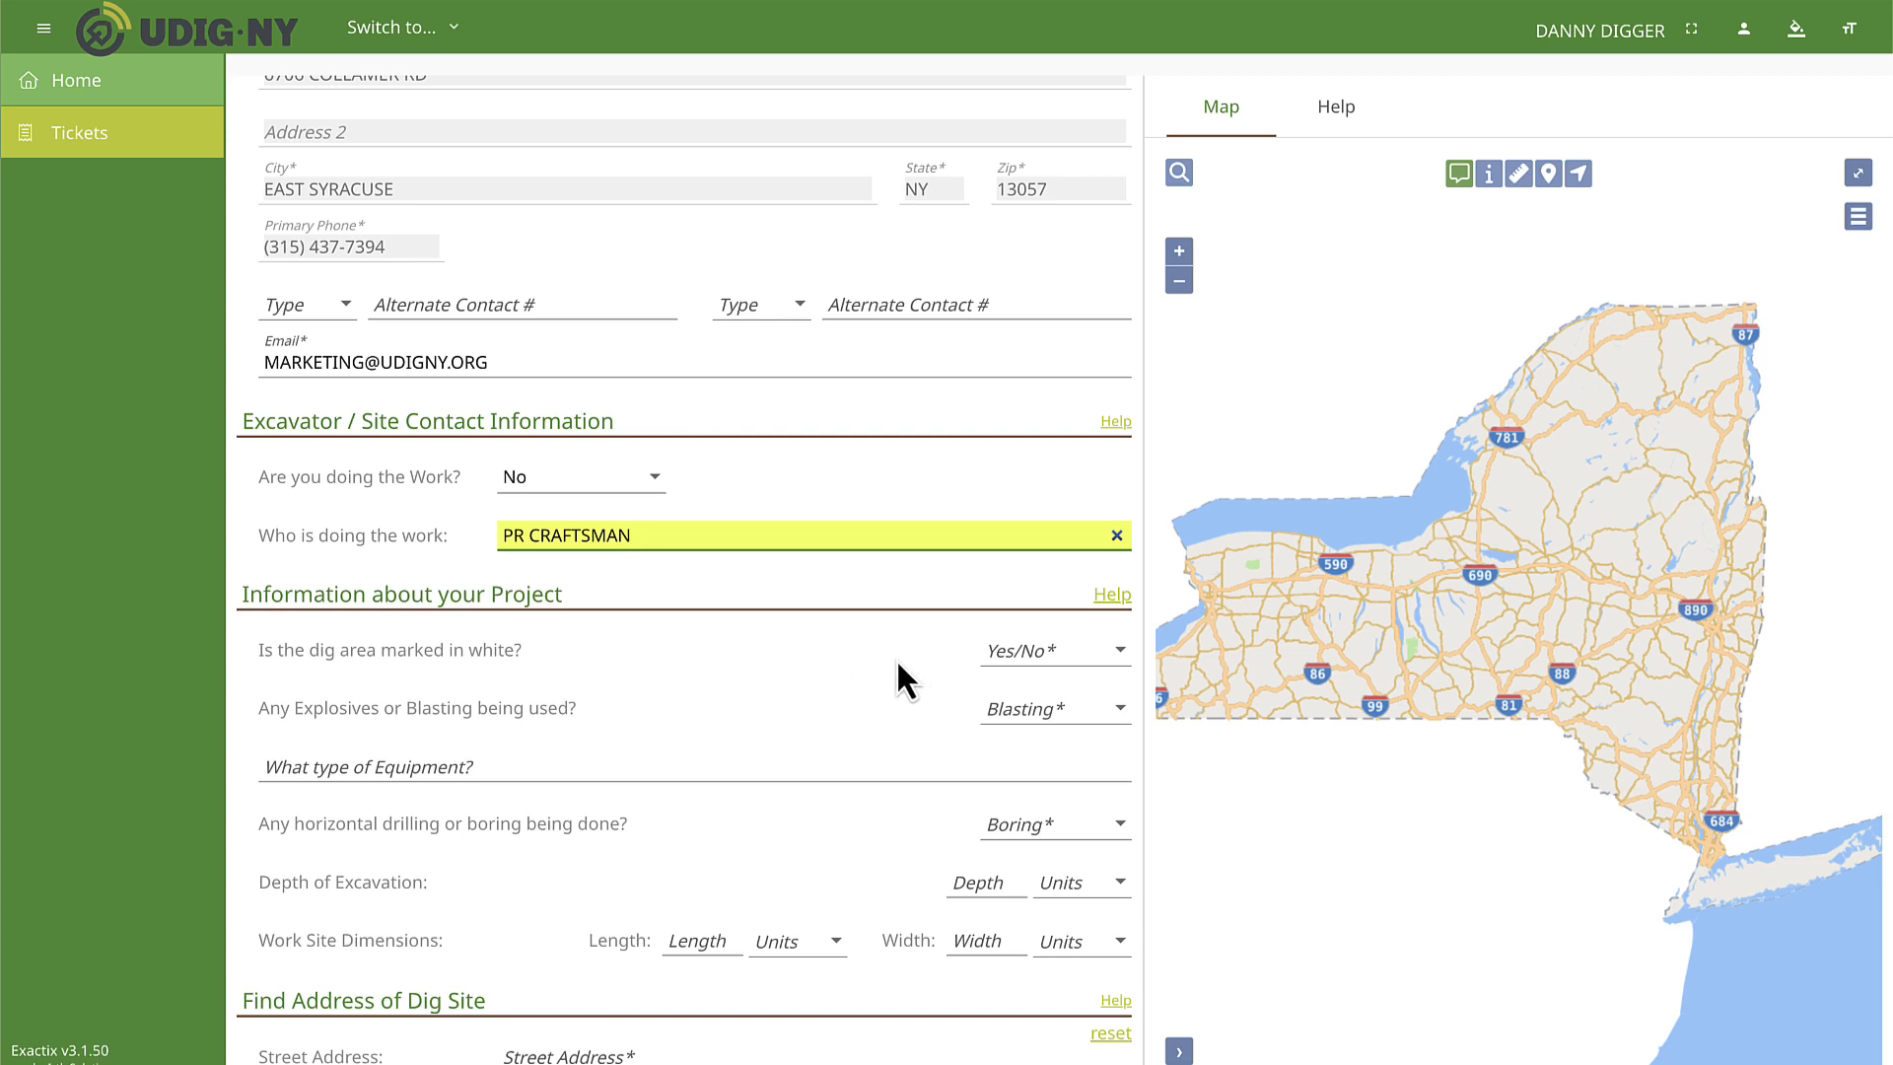
Answer No to the dig area being marked in white and enter the additional comment "MARKED IN BLACK".
left_click(1015, 658)
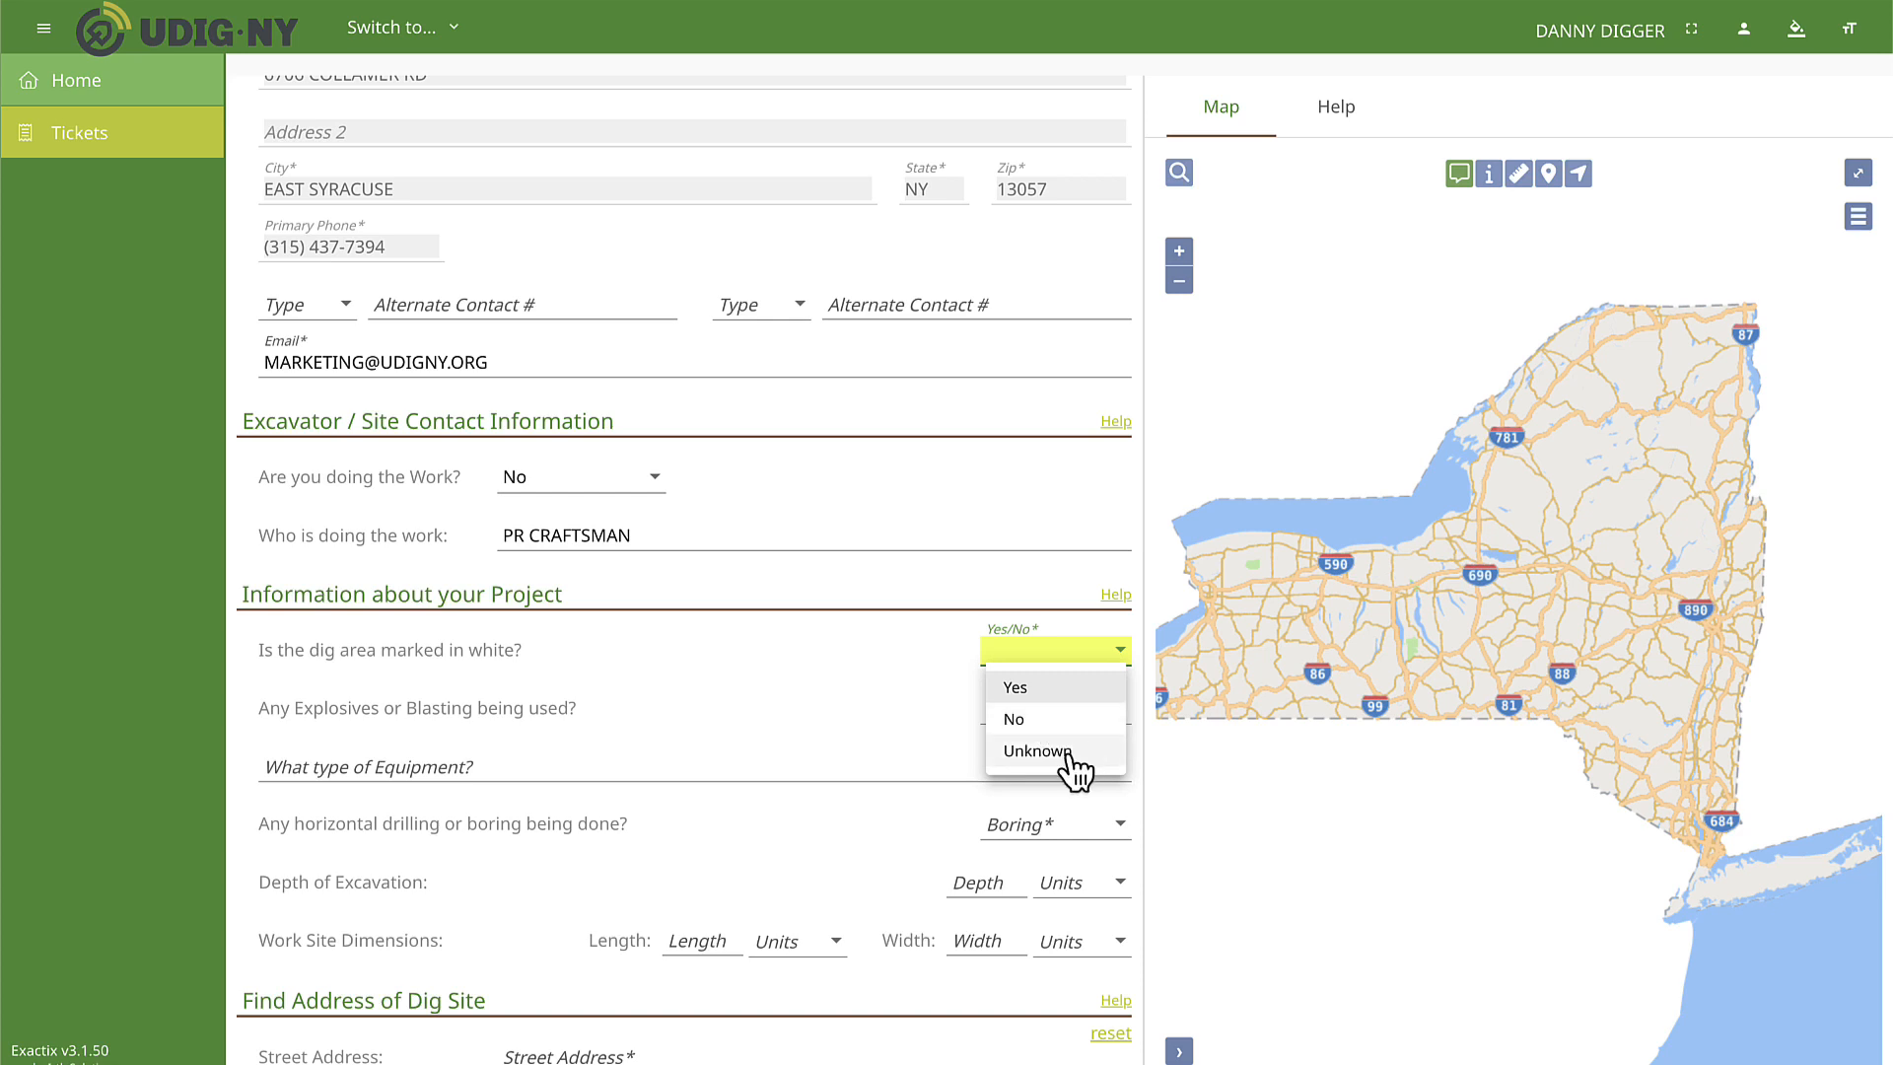
left_click(1015, 720)
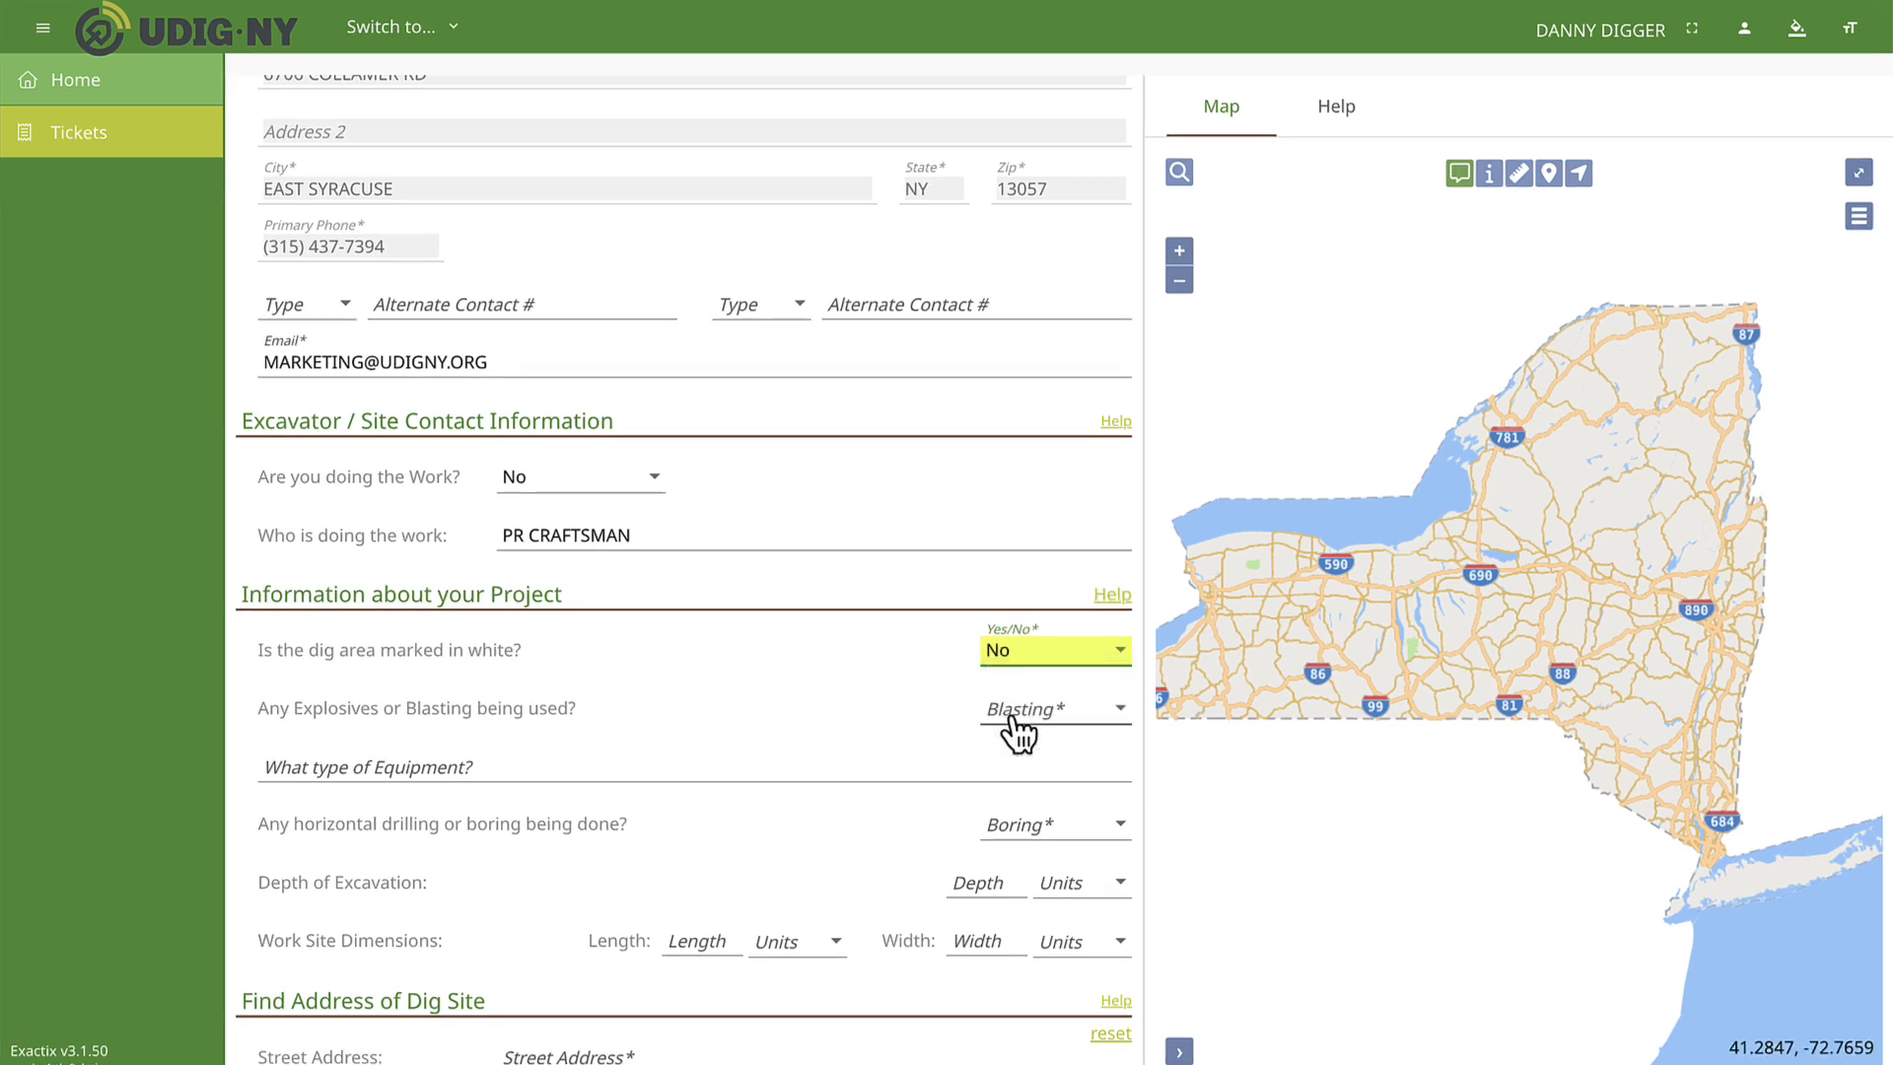
scroll(884, 739, "down", 8)
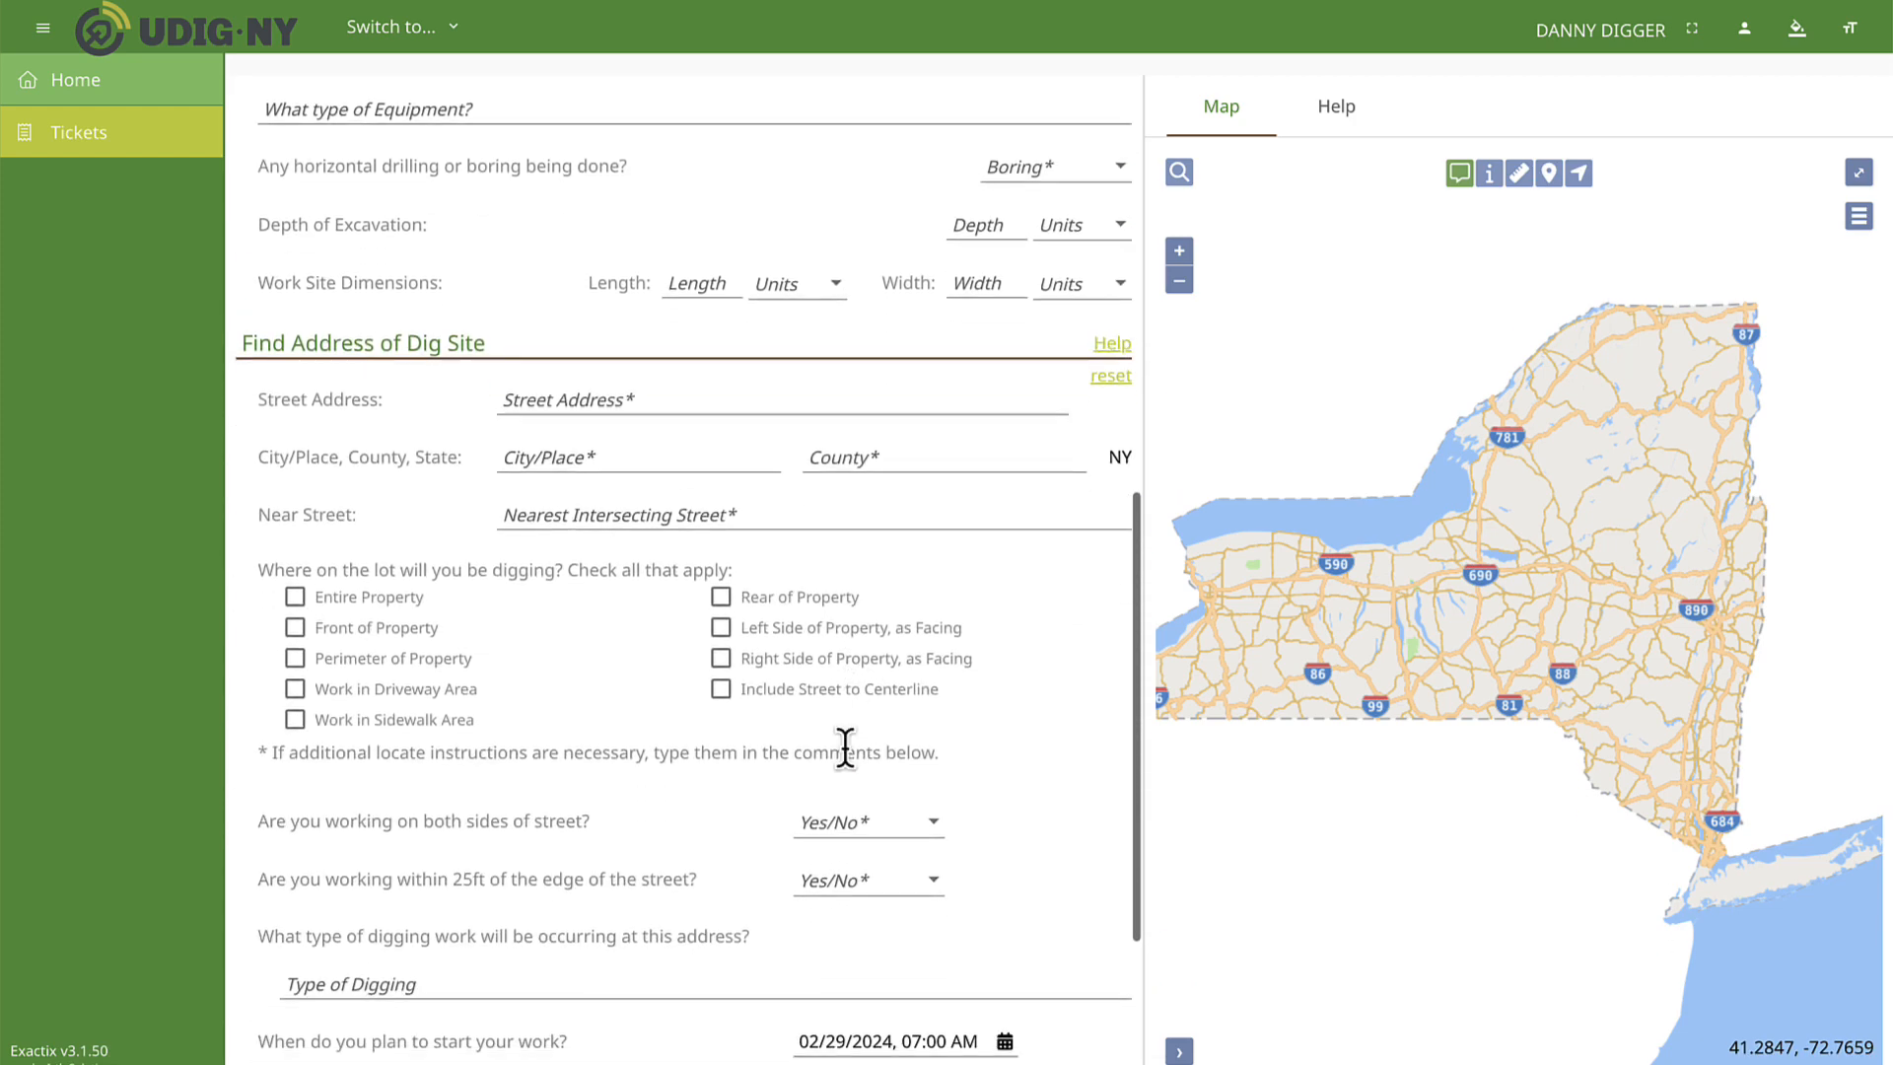
scroll(845, 746, "down", 2)
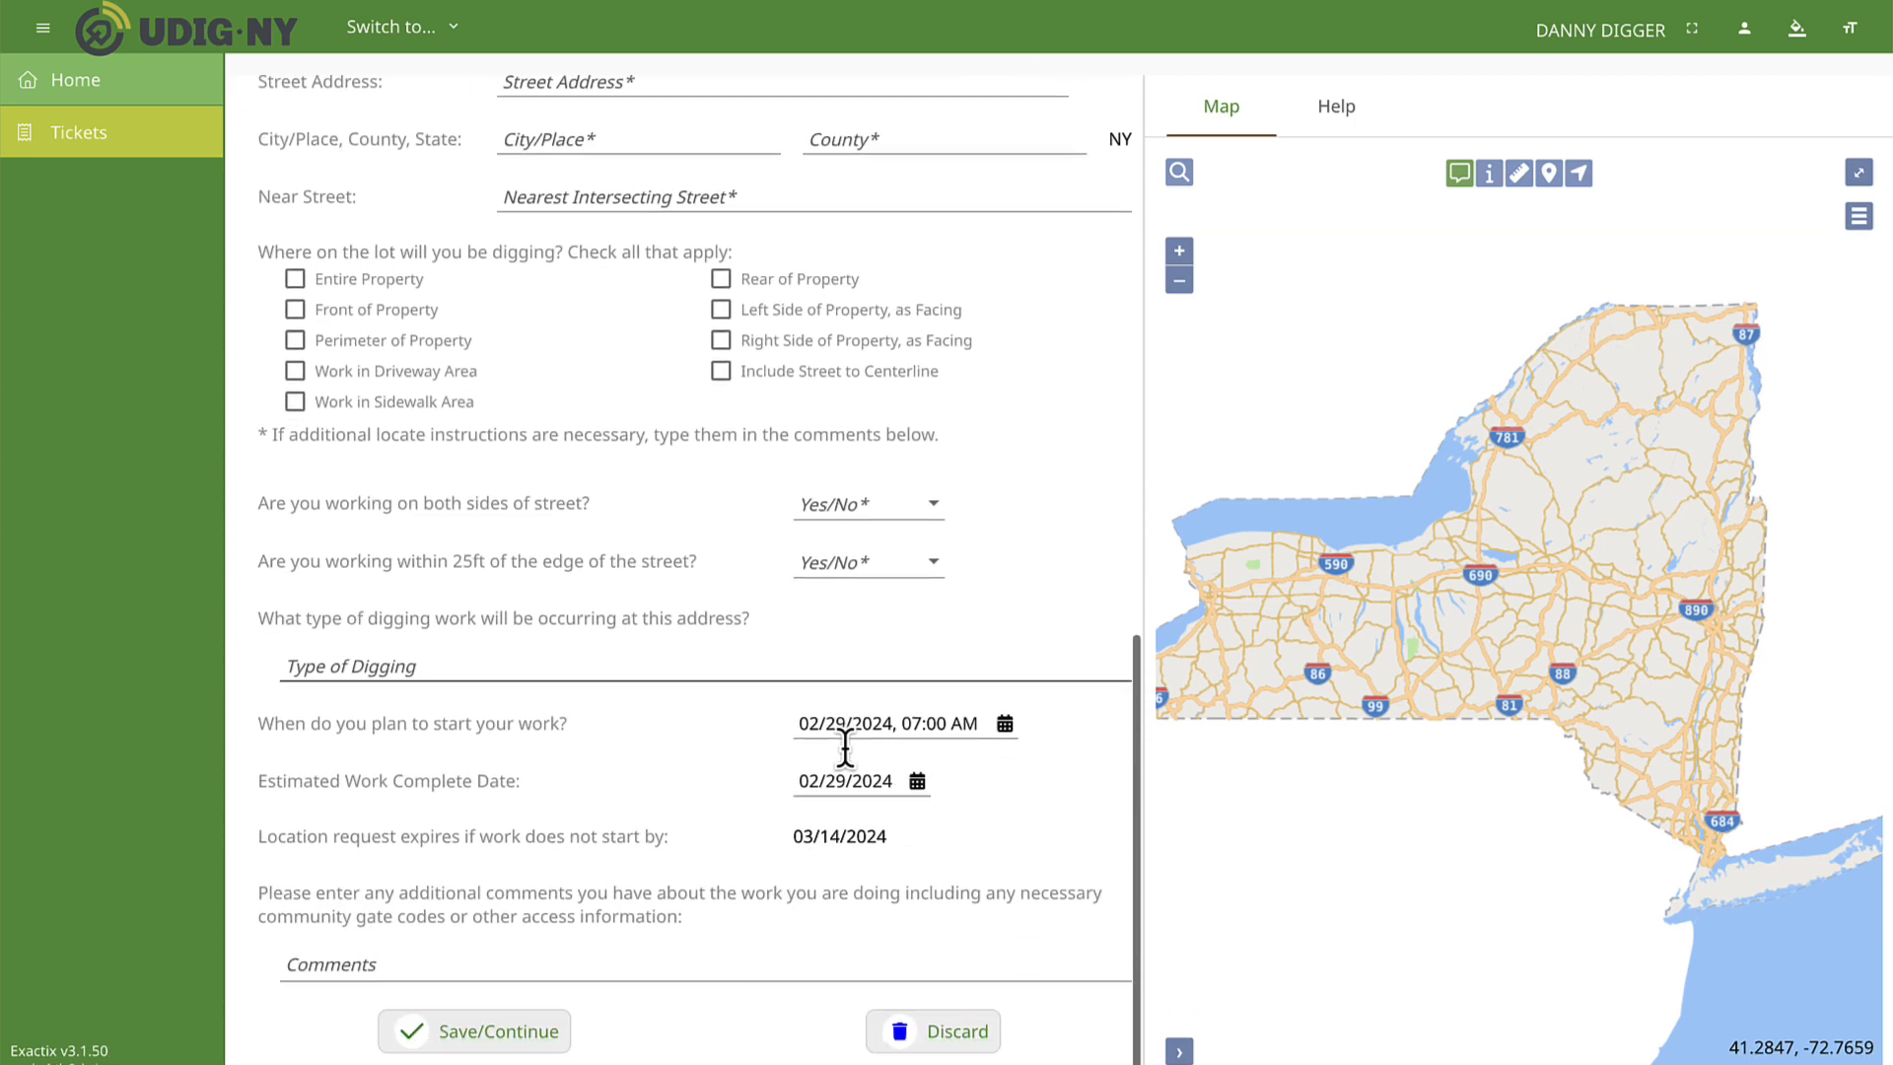
left_click(358, 967)
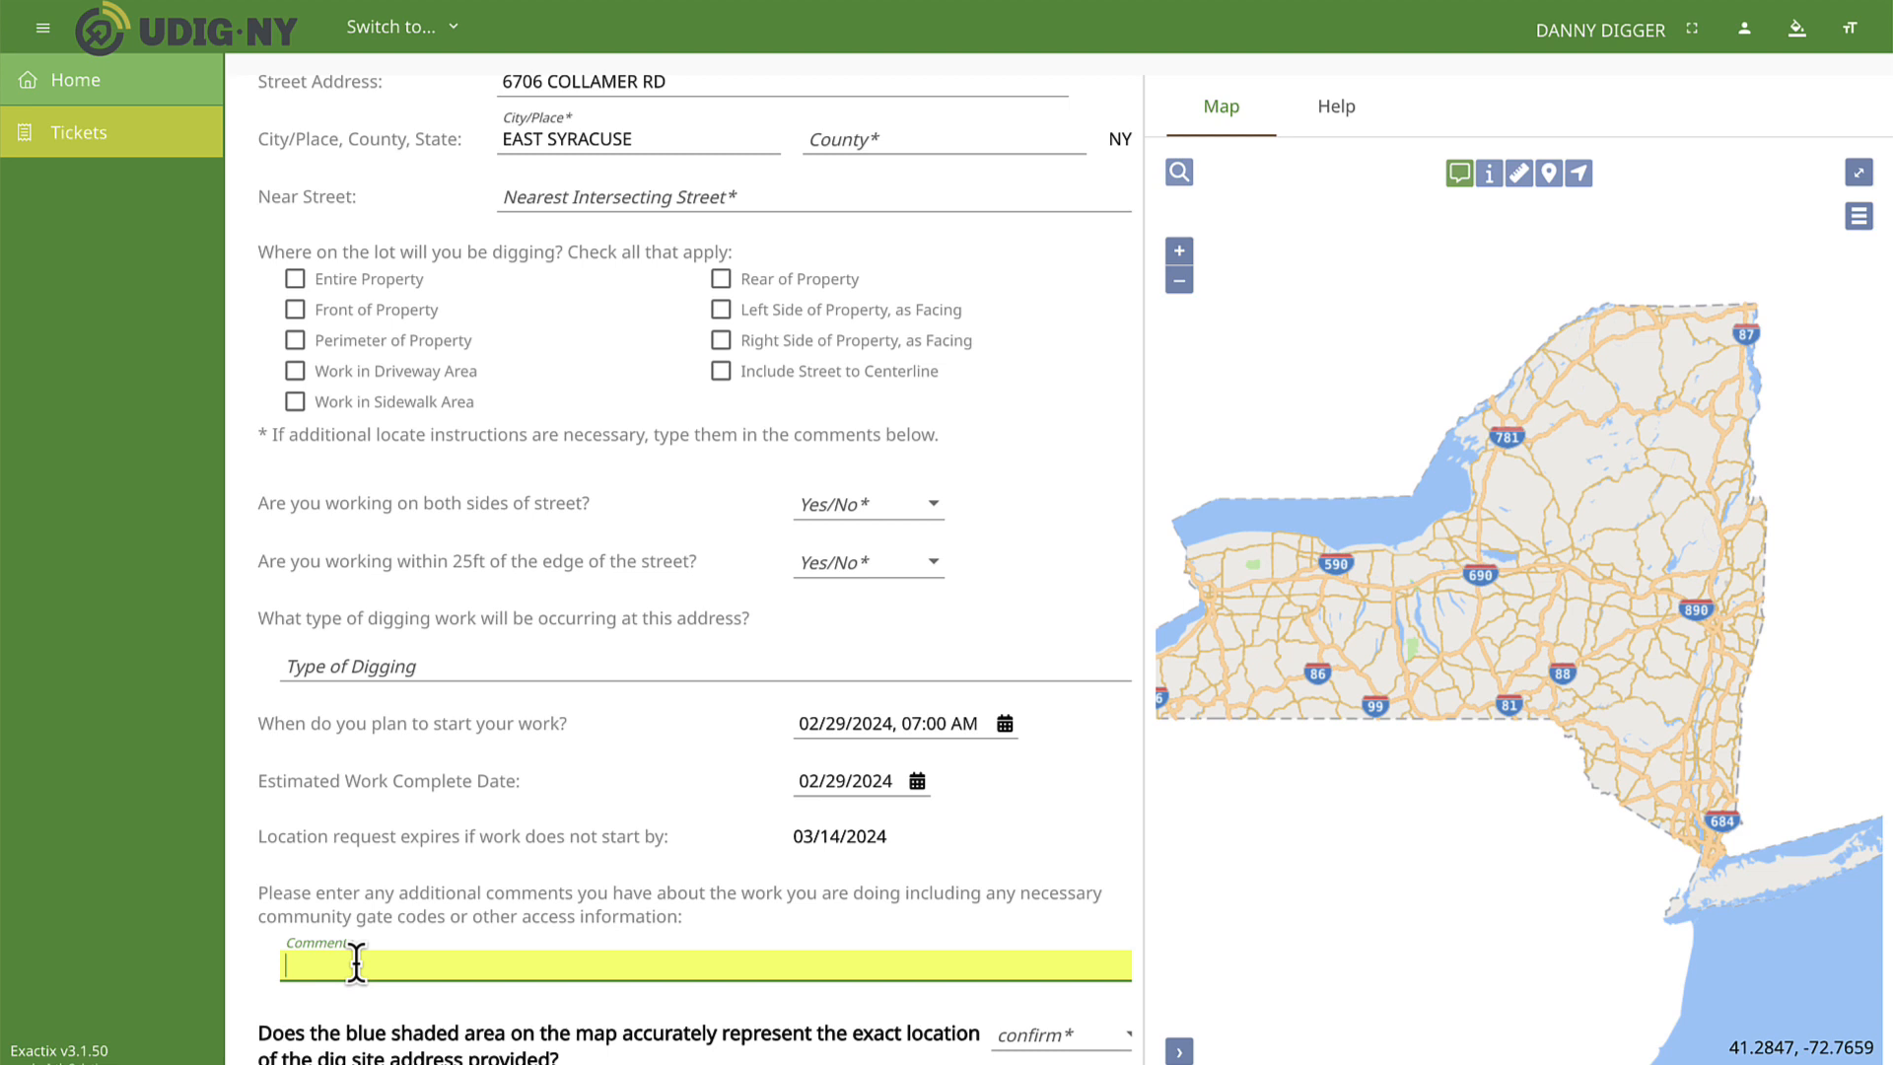
type("MARKED IN BLACK")
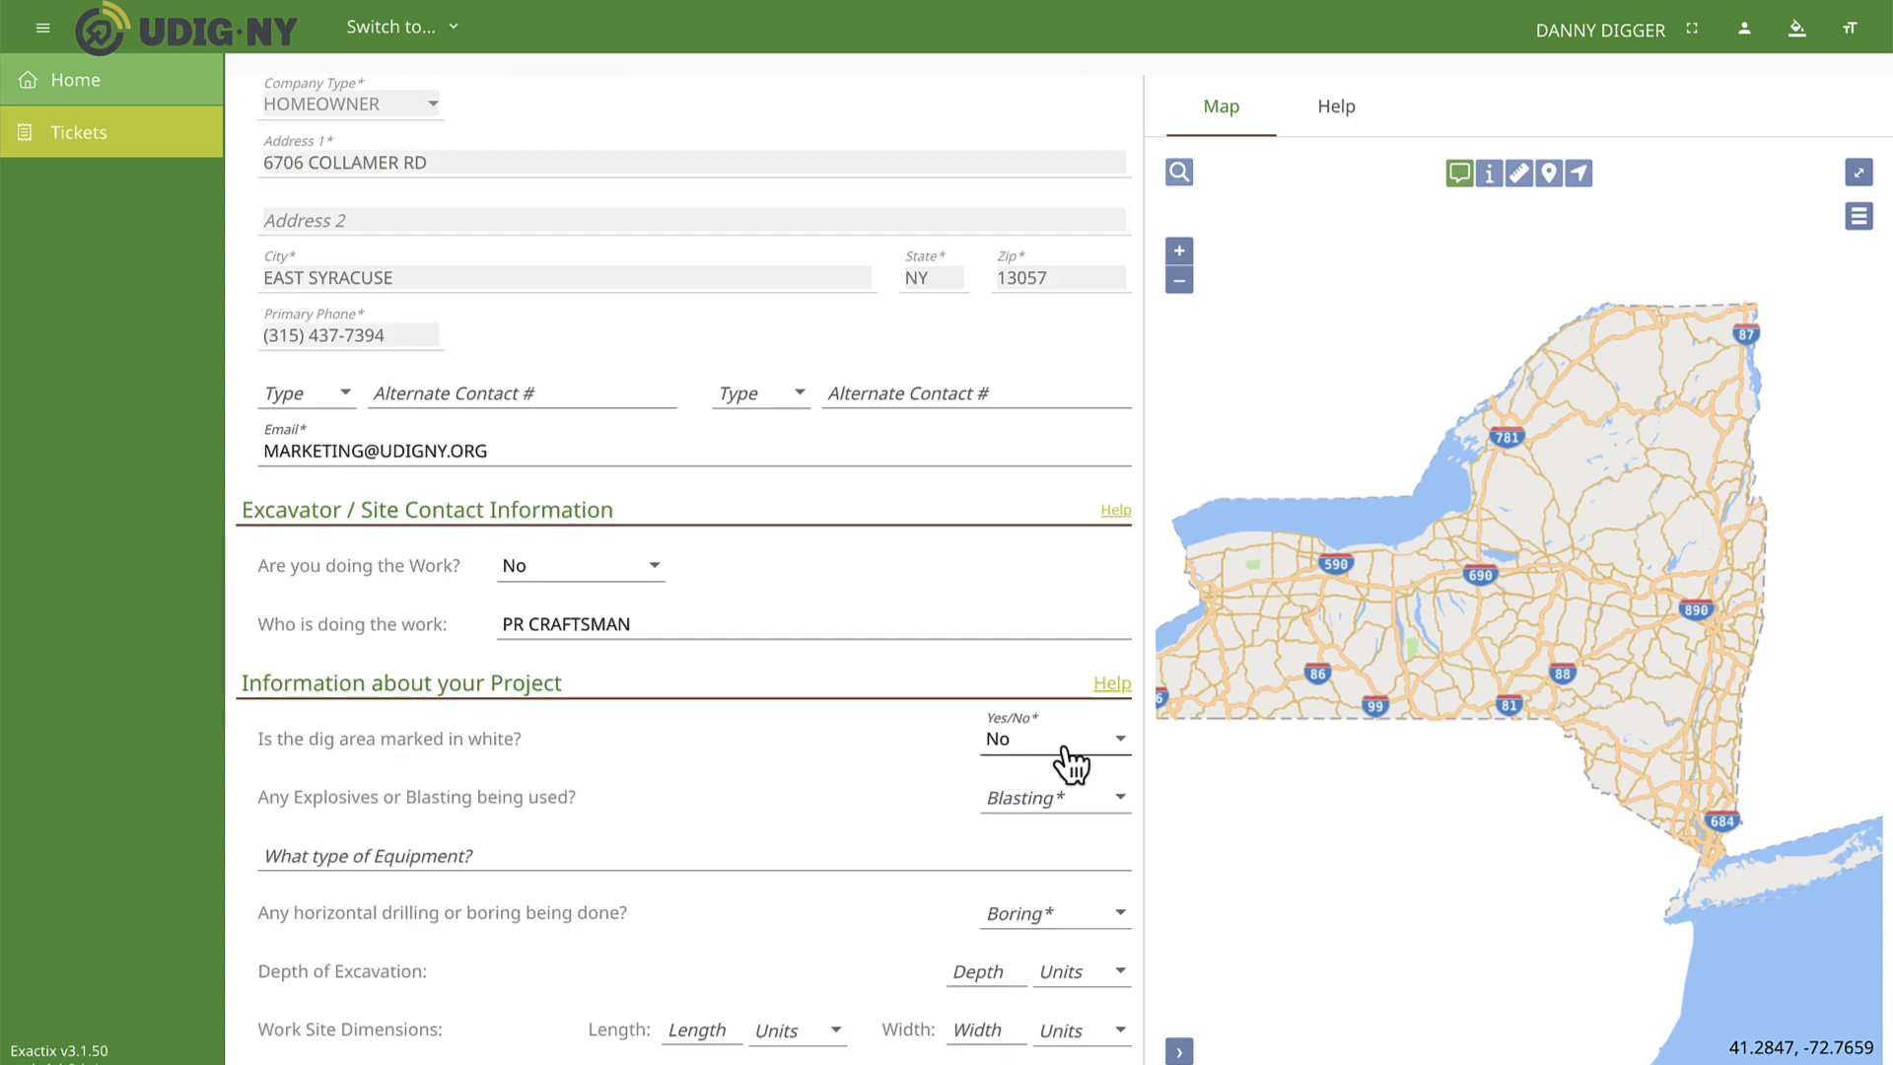
Answer No to explosives or blasting, and add EXCAVATOR and AIR HAMMER as the equipment types.
left_click(1037, 800)
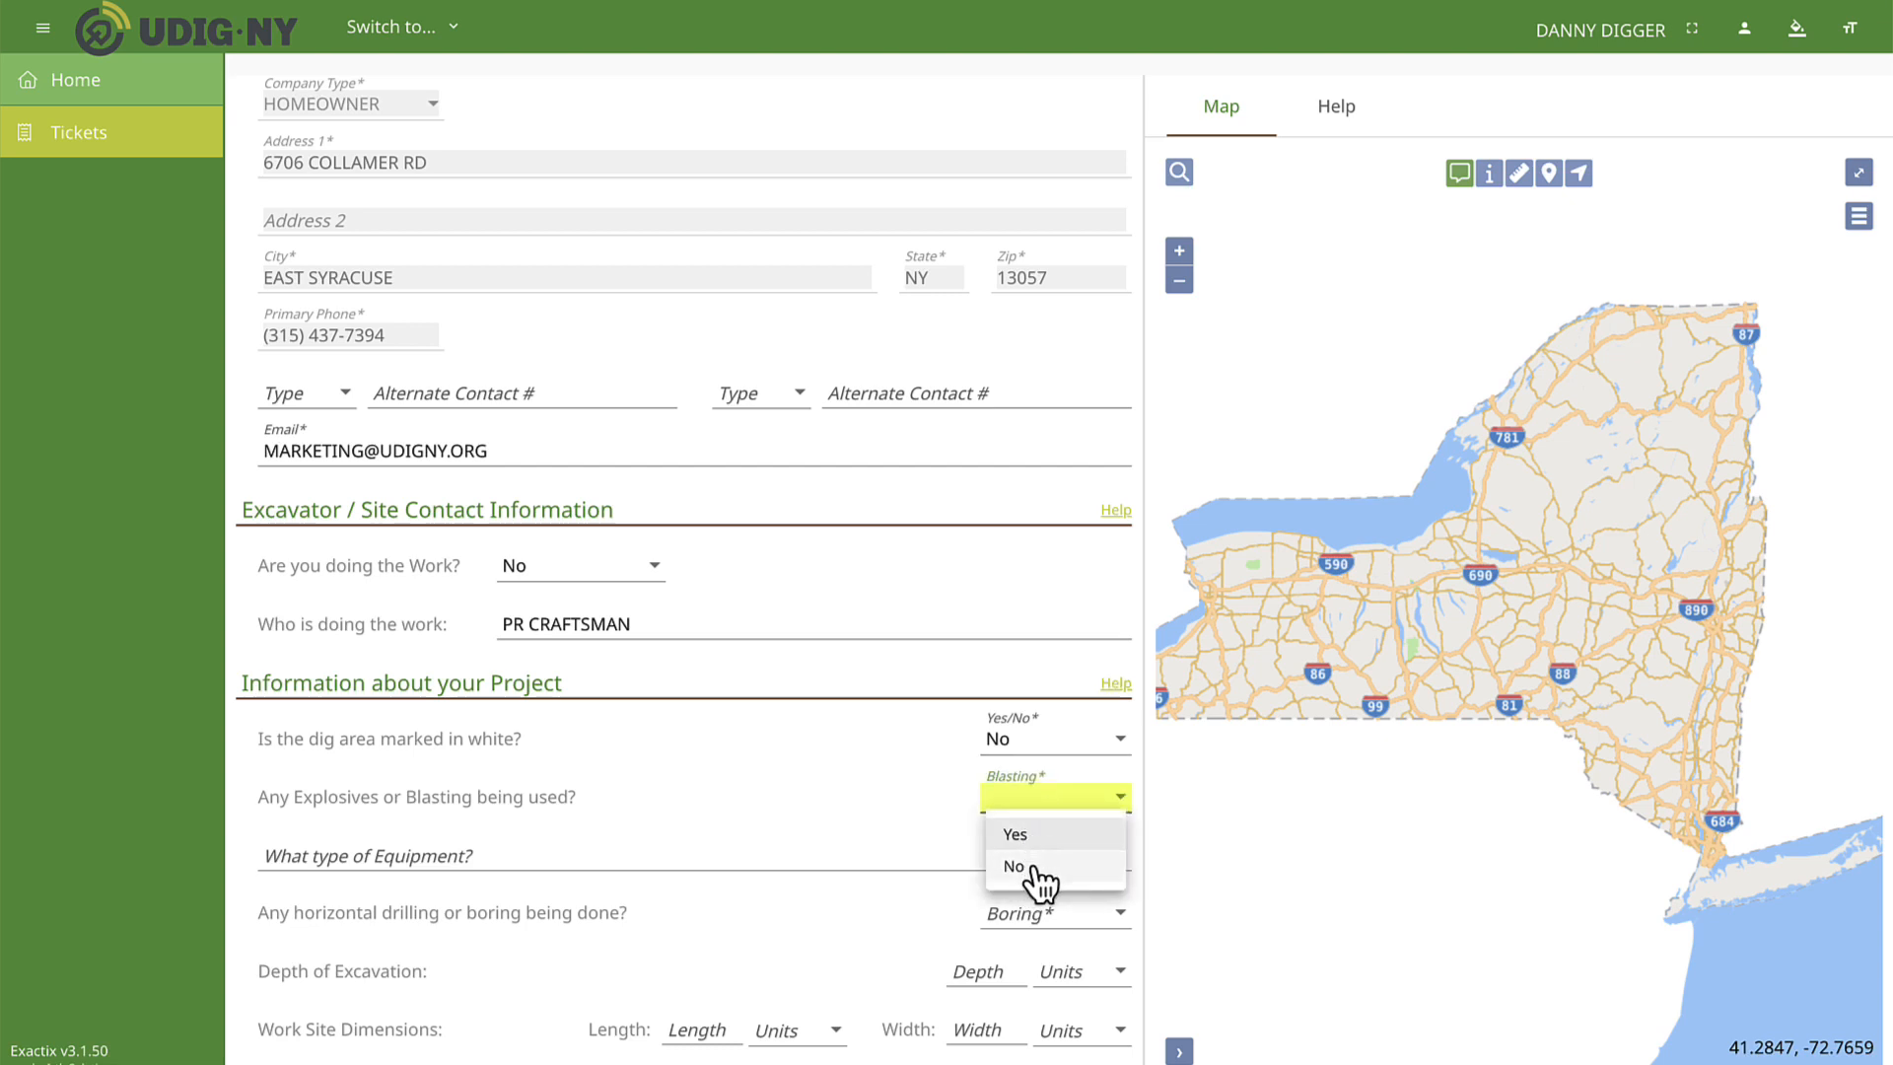
left_click(1033, 868)
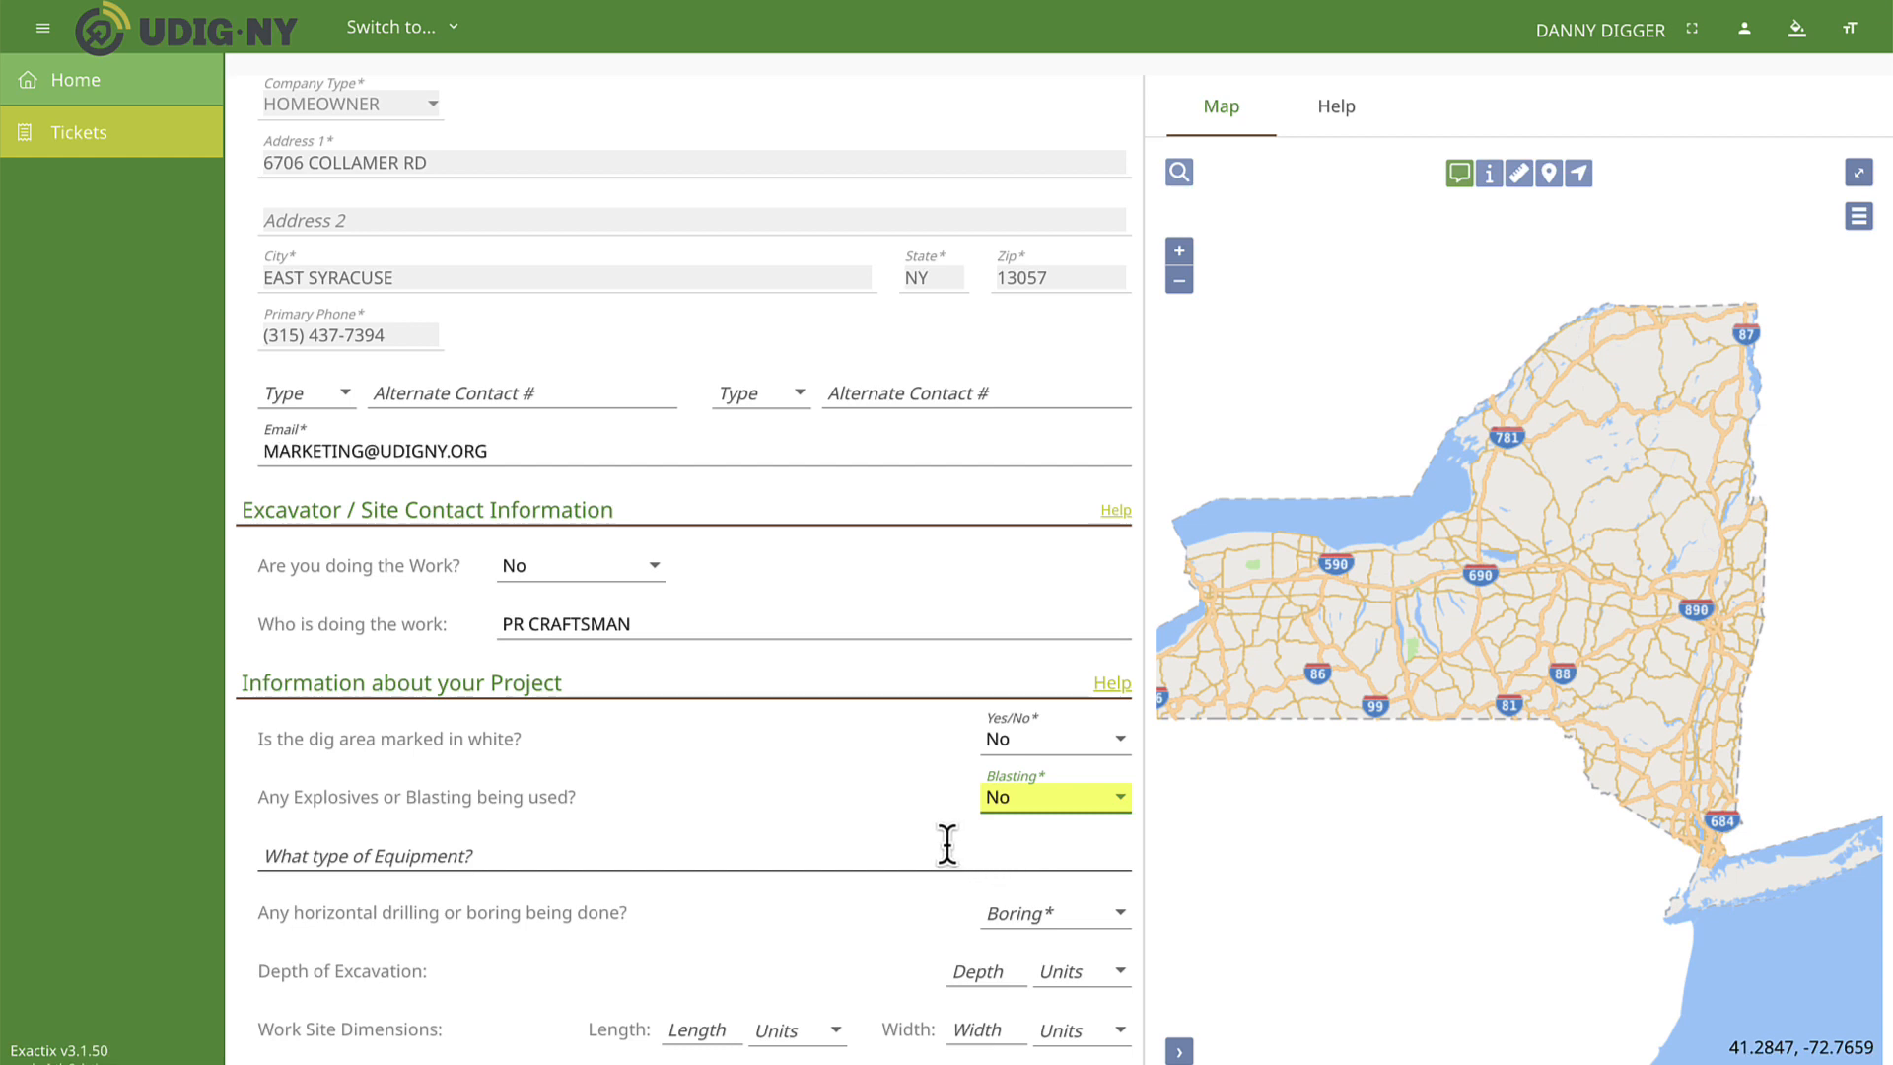
scroll(946, 843, "down", 3)
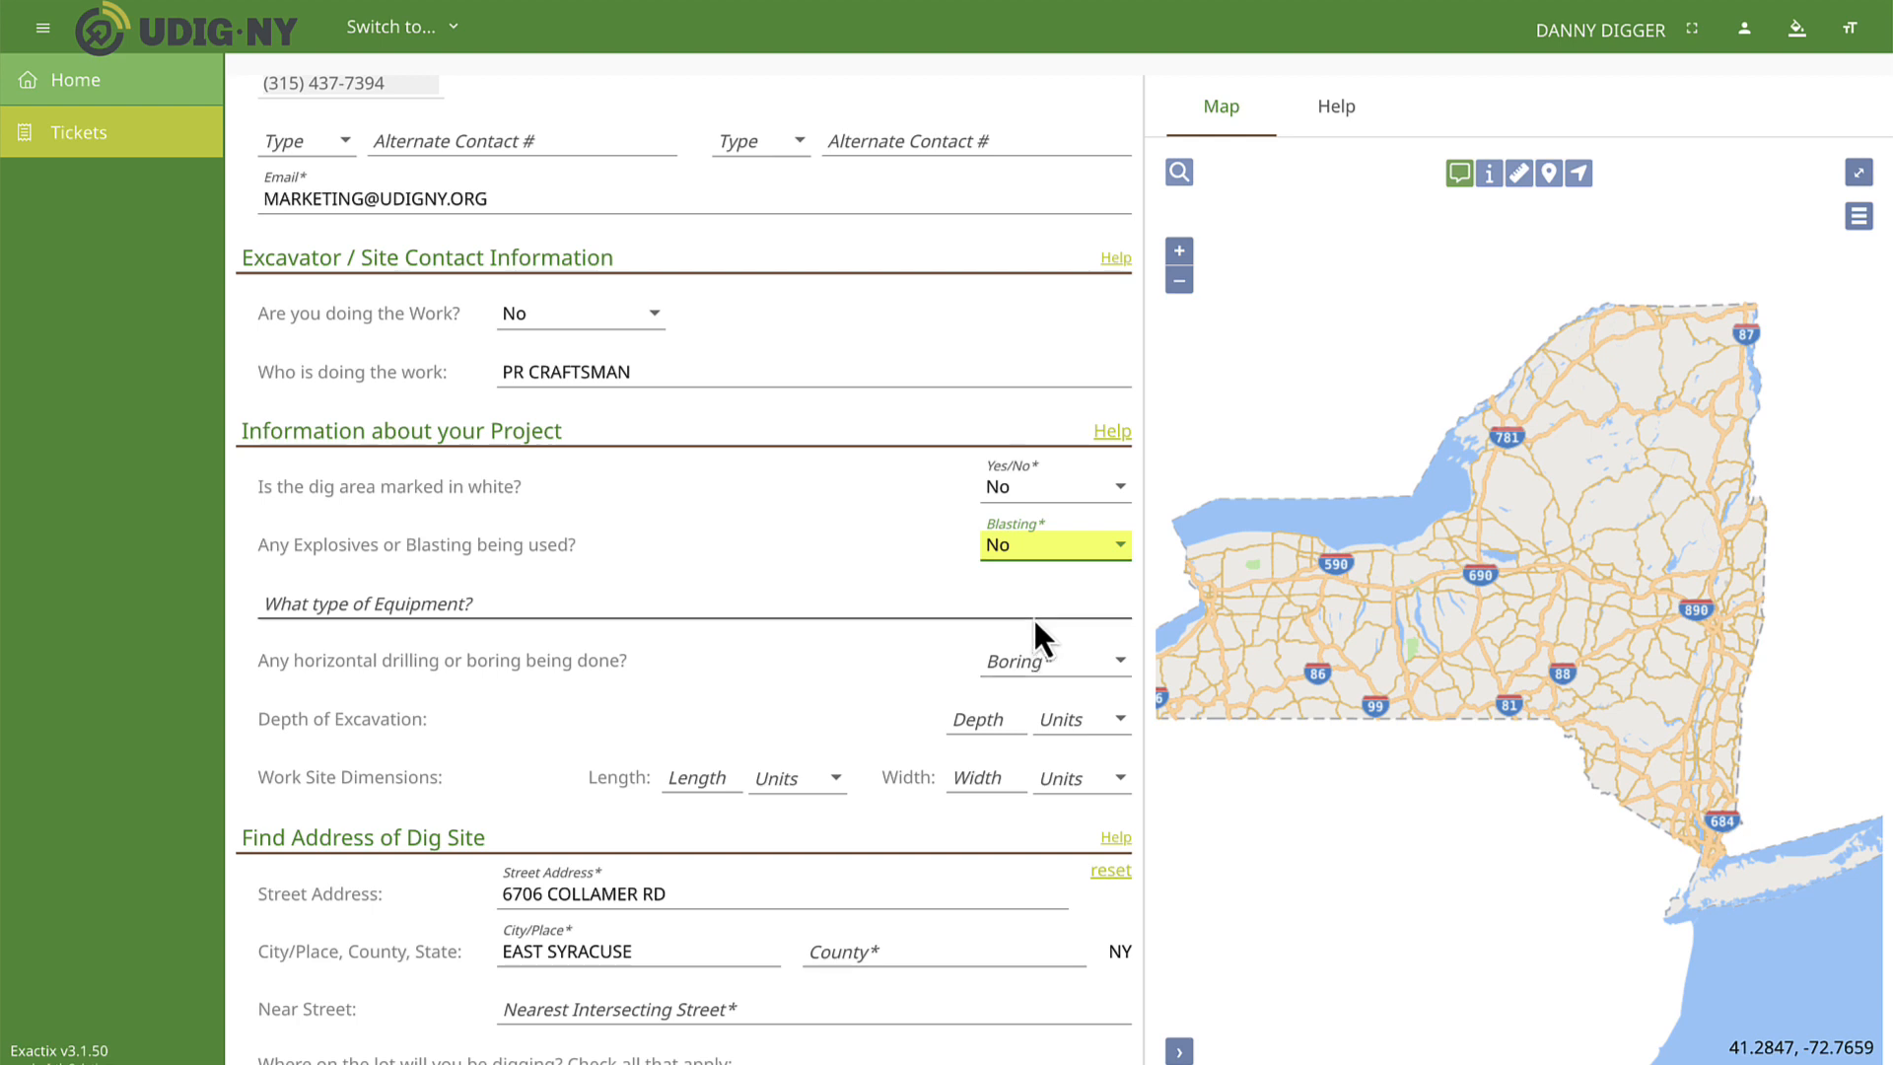
left_click(1031, 605)
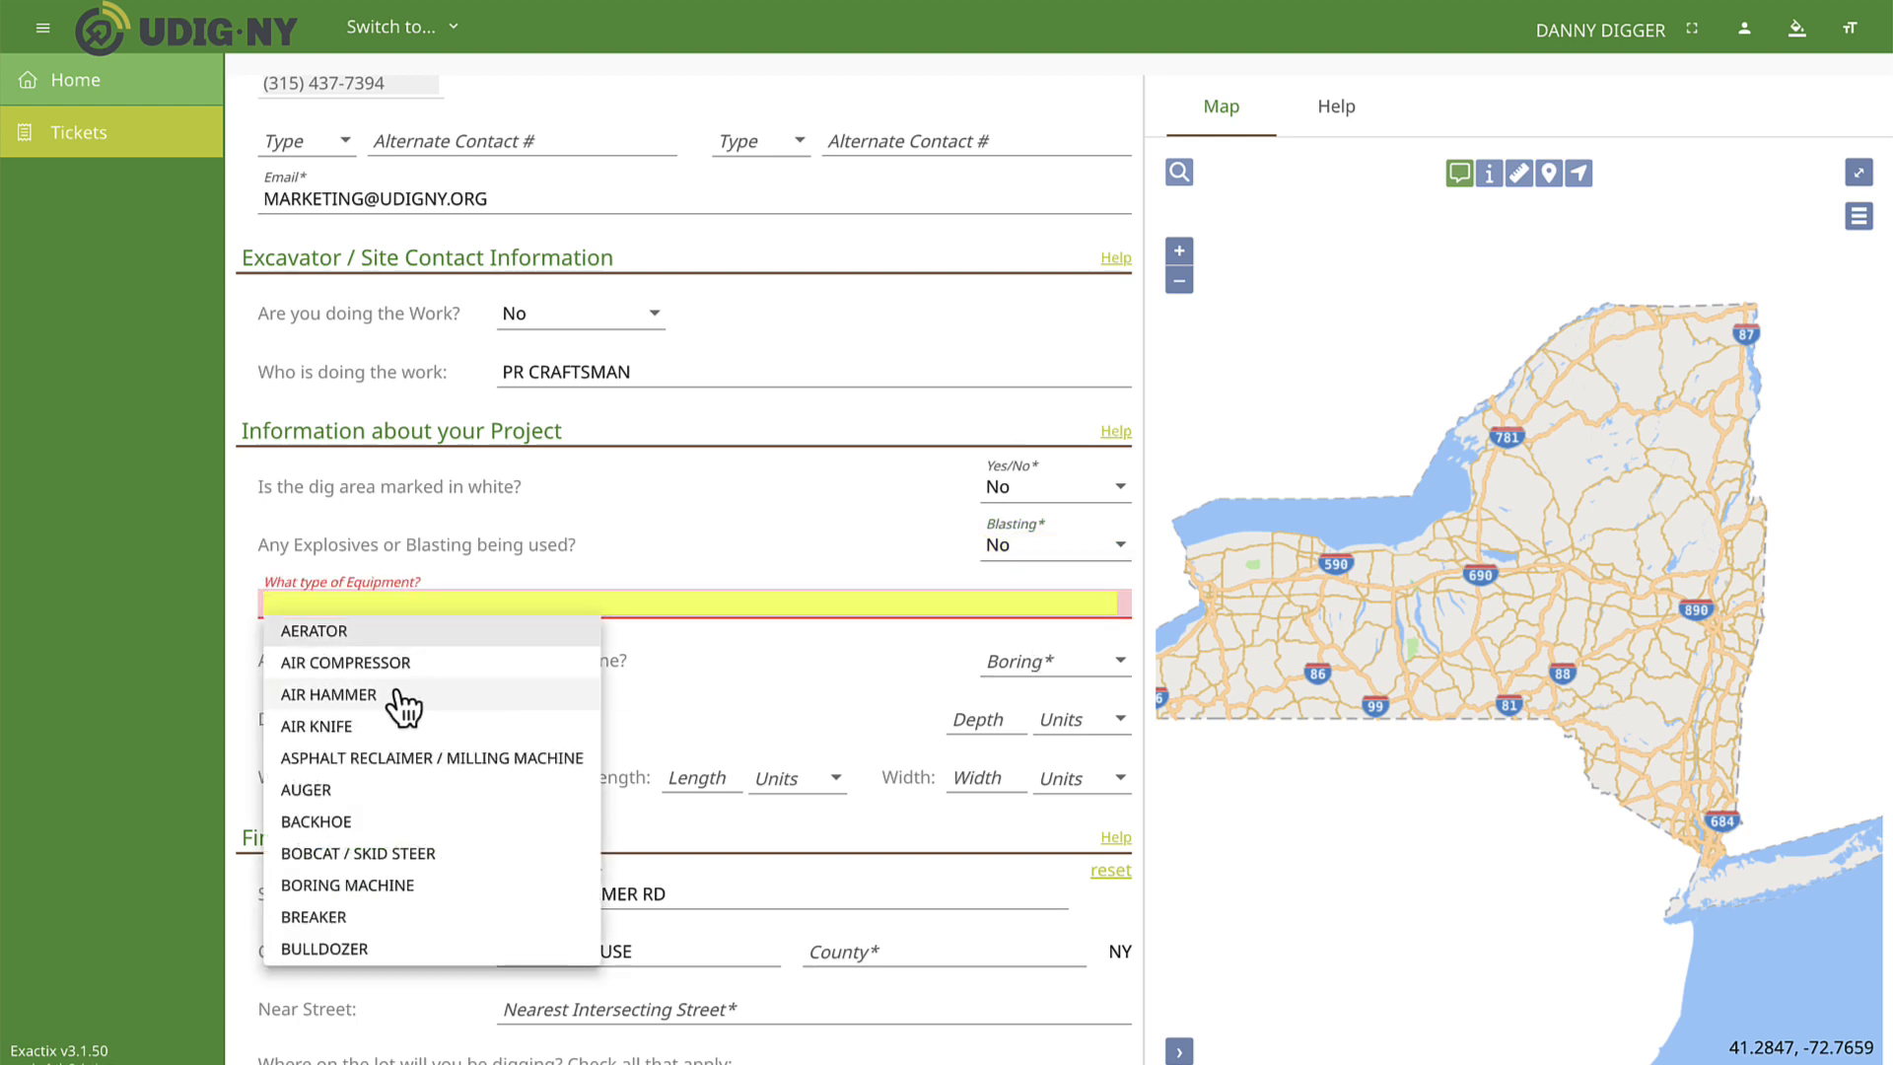
scroll(394, 749, "down", 1)
scroll(394, 749, "down", 3)
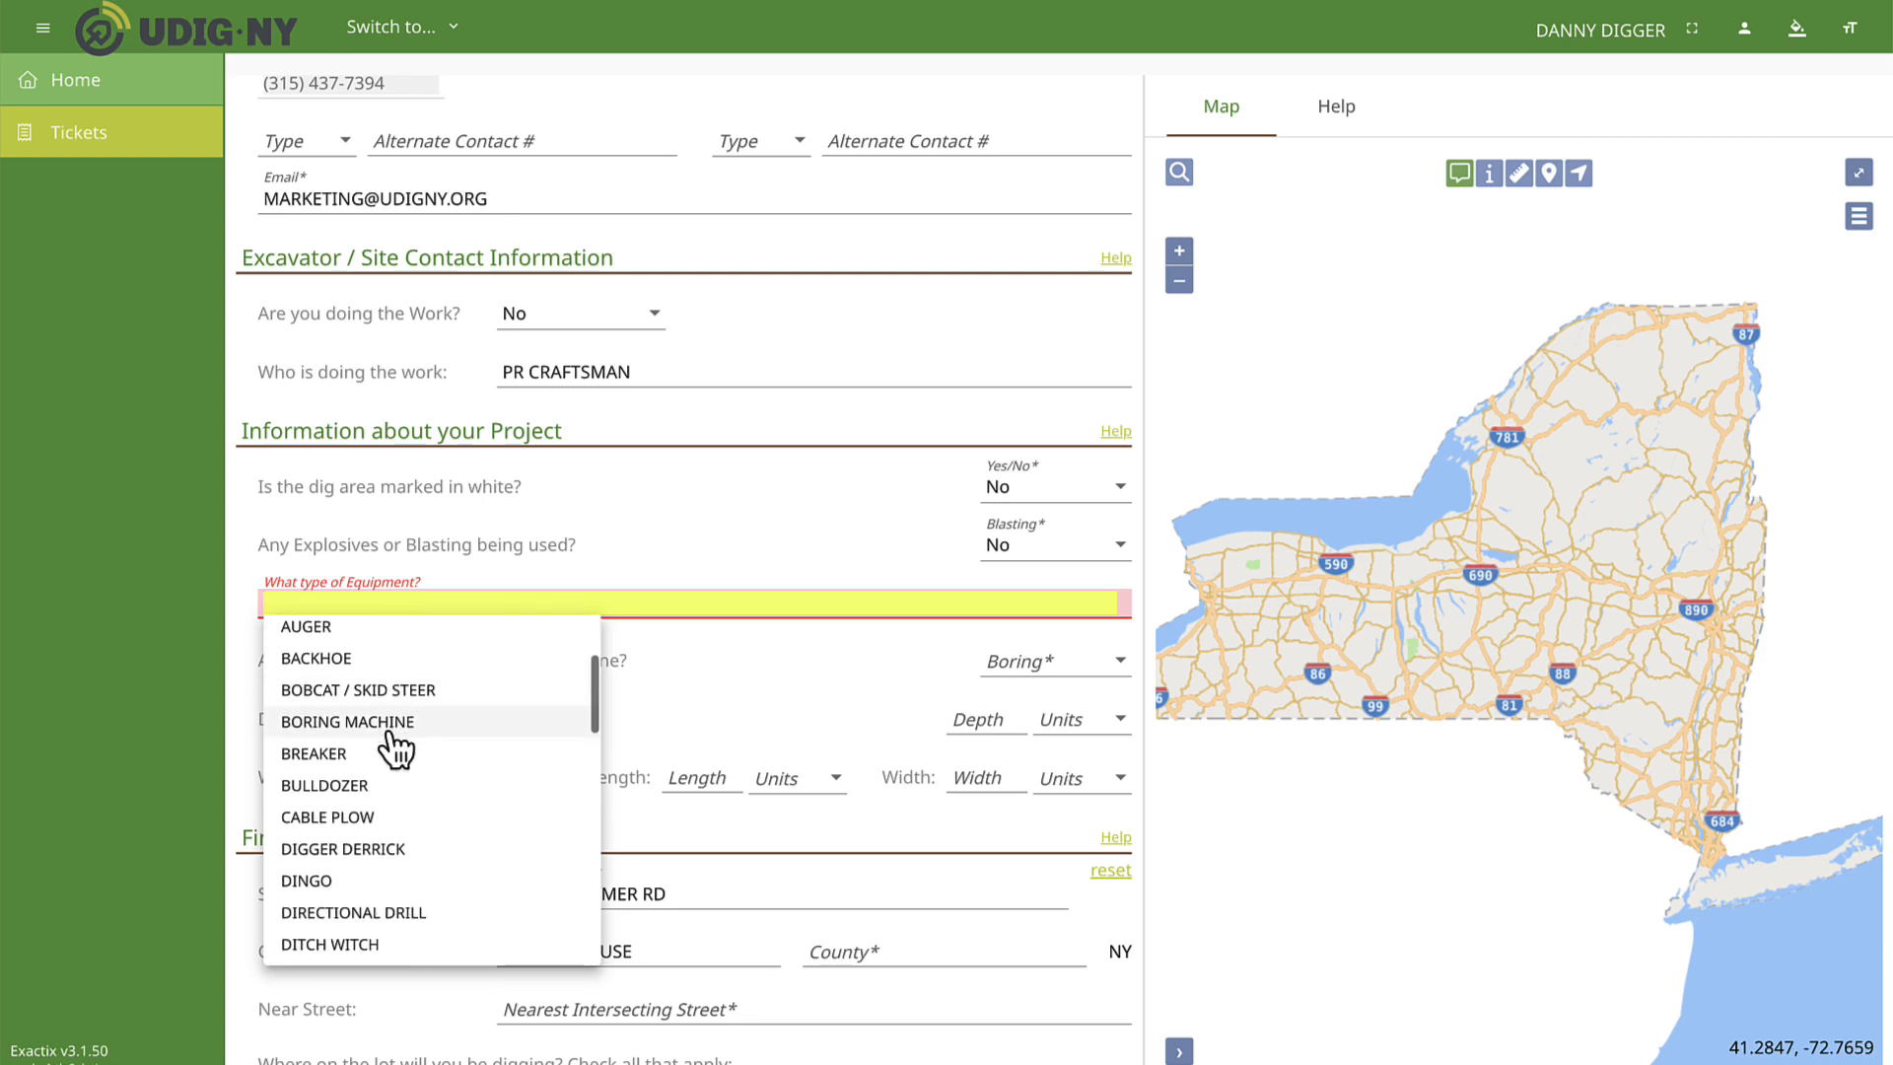
scroll(395, 750, "down", 3)
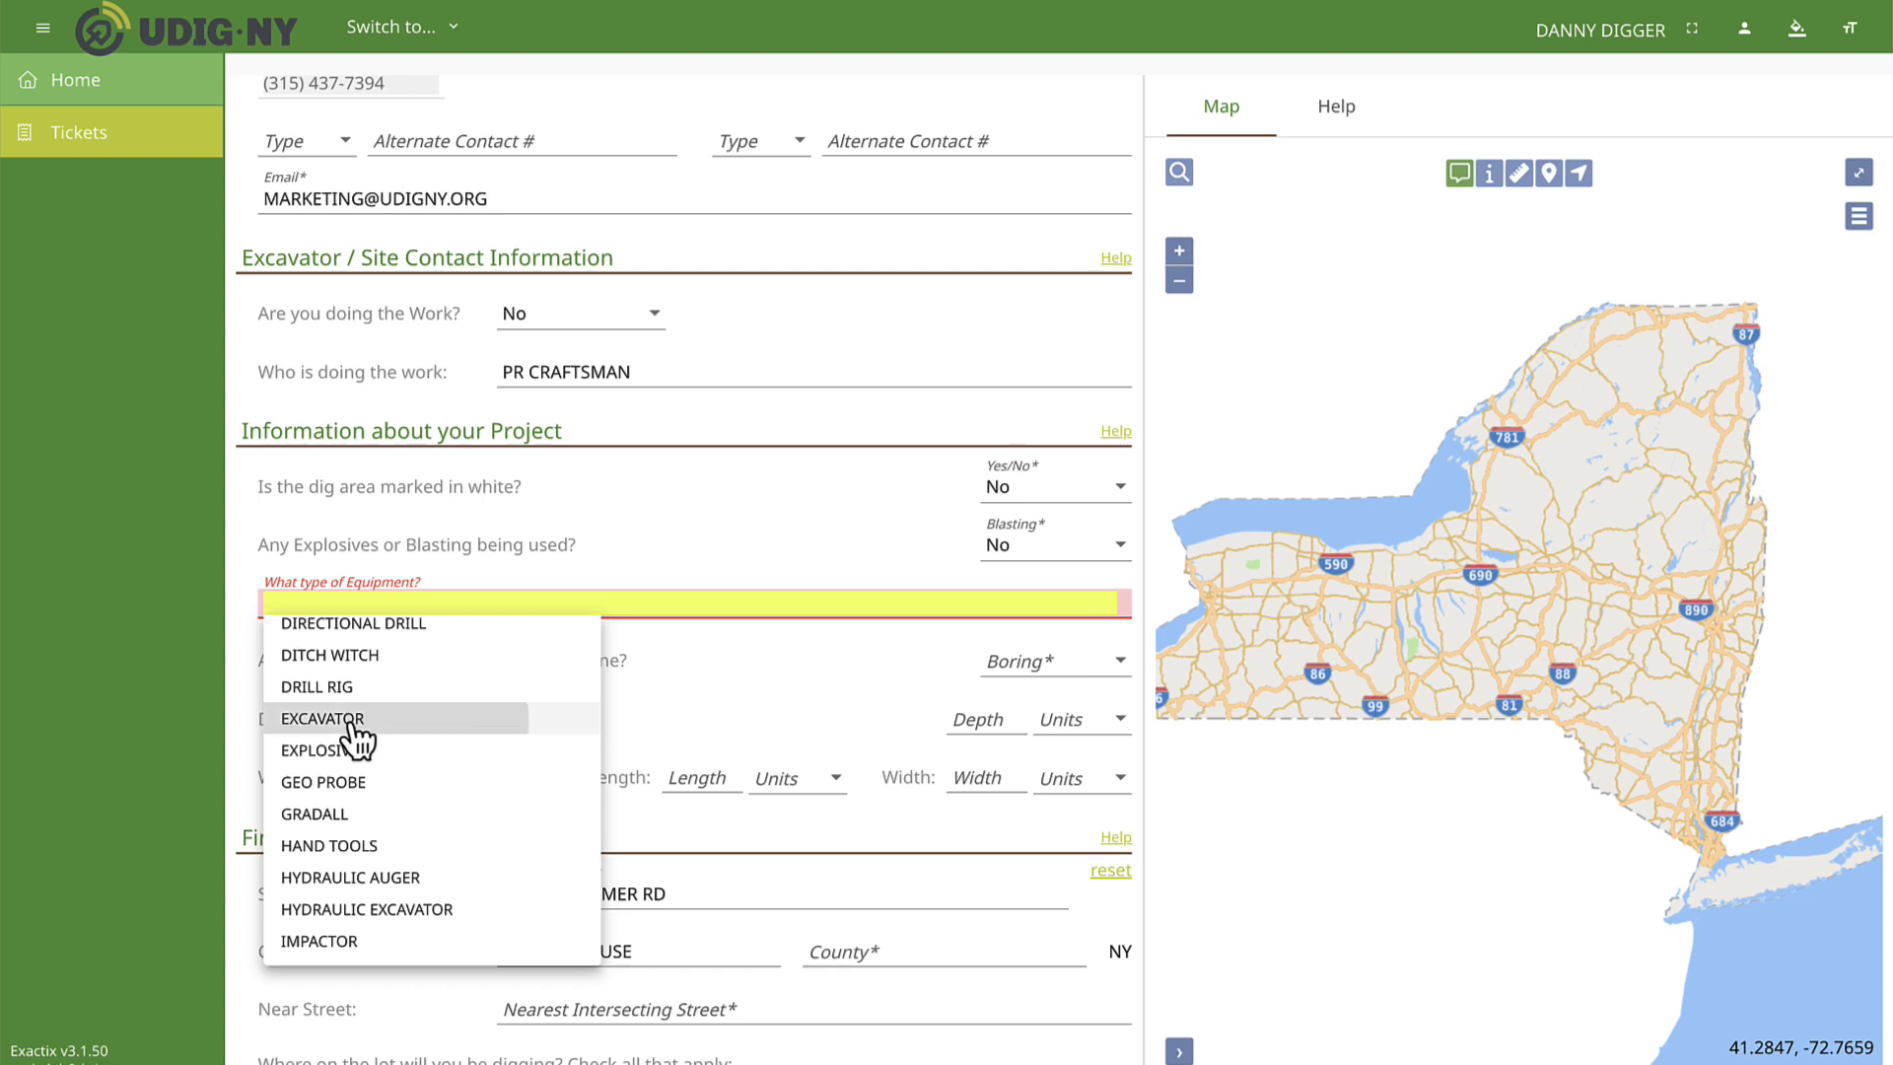
left_click(363, 725)
left_click(458, 616)
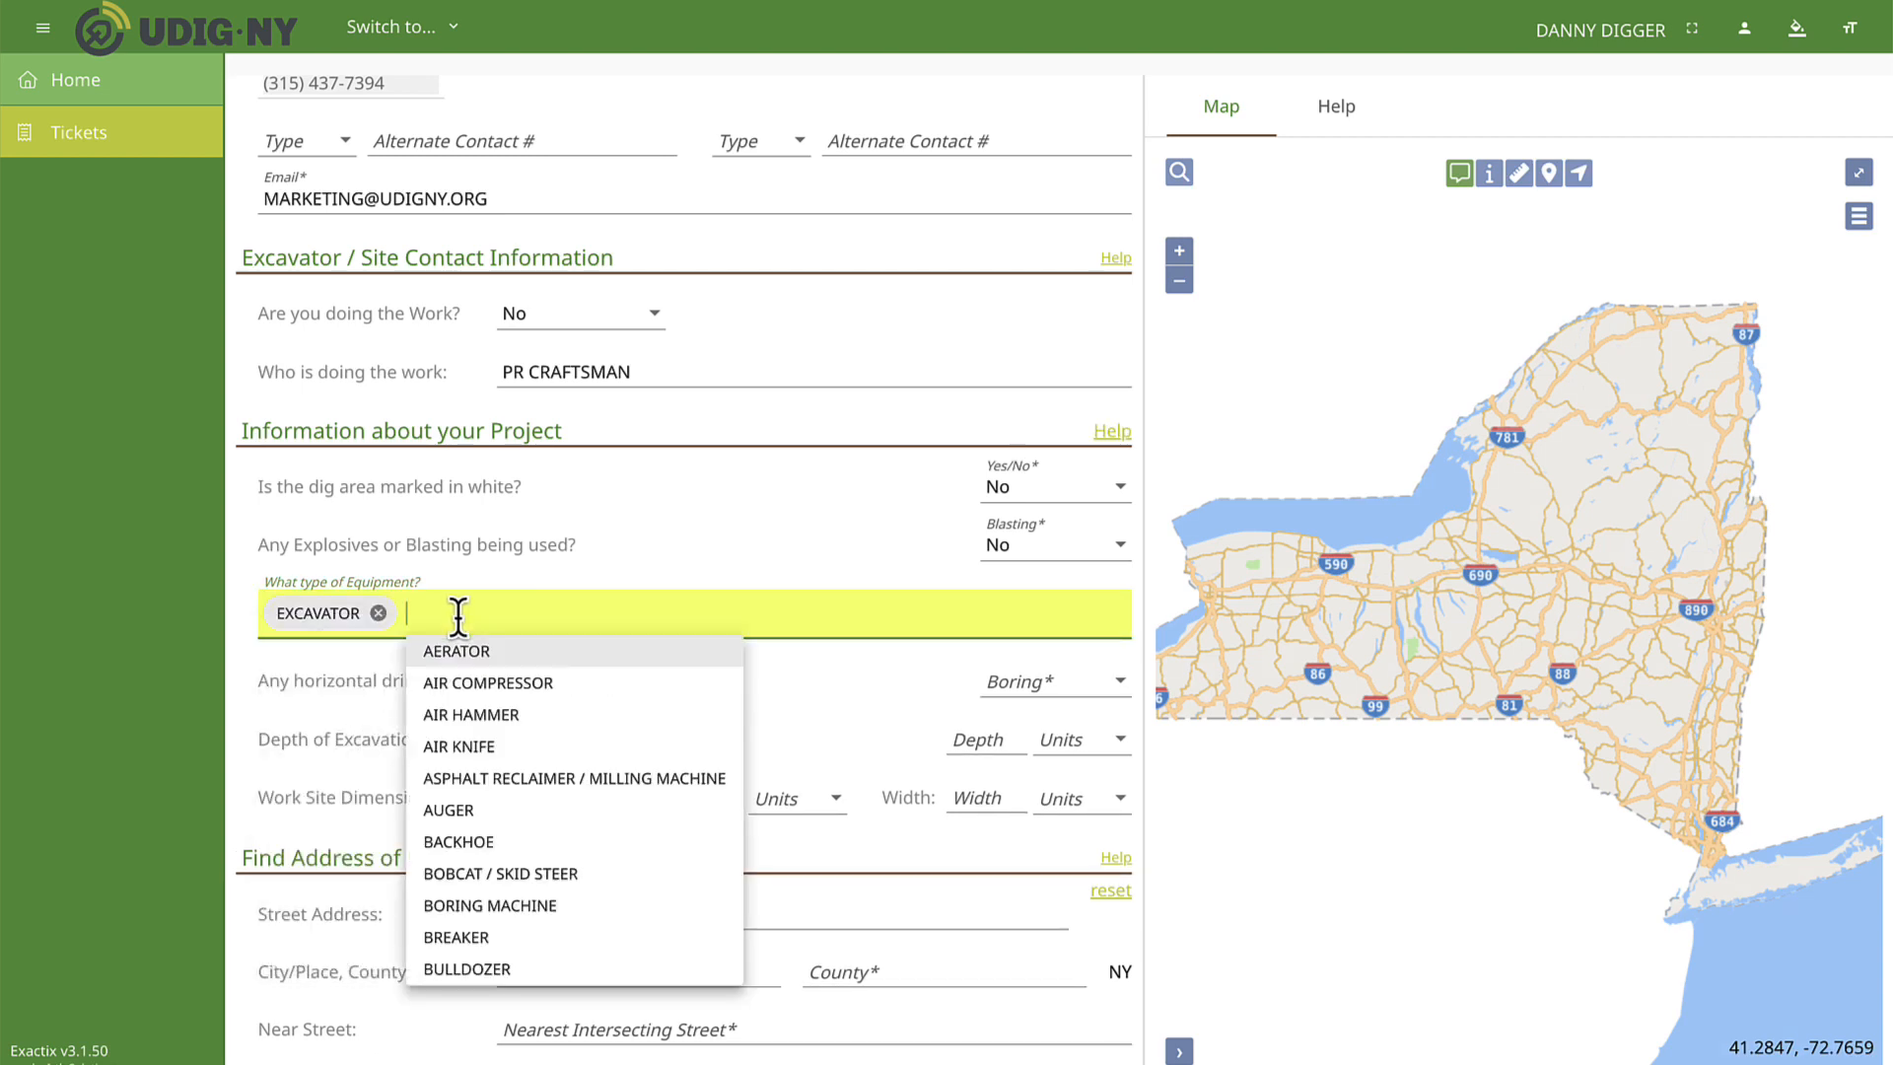
left_click(471, 714)
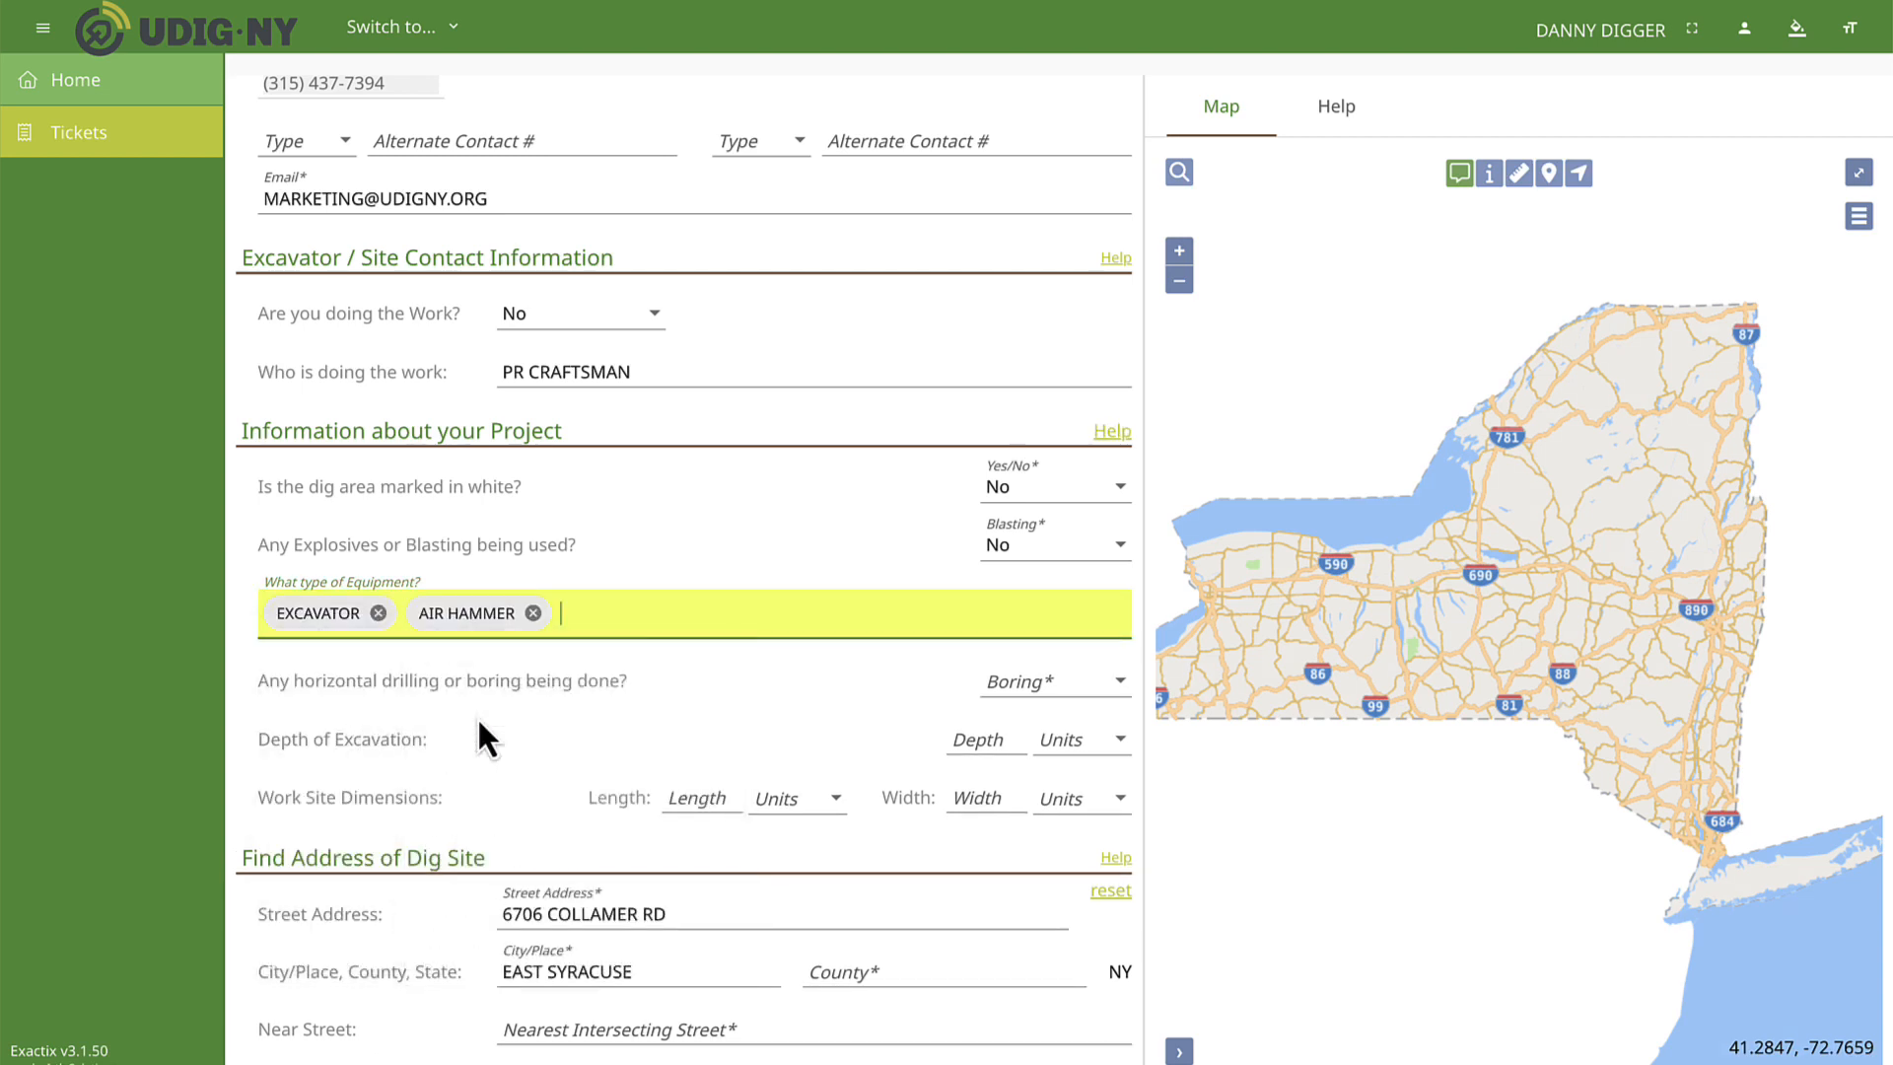
Answer No to any horizontal drilling or boring being done.
left_click(676, 701)
left_click(1094, 690)
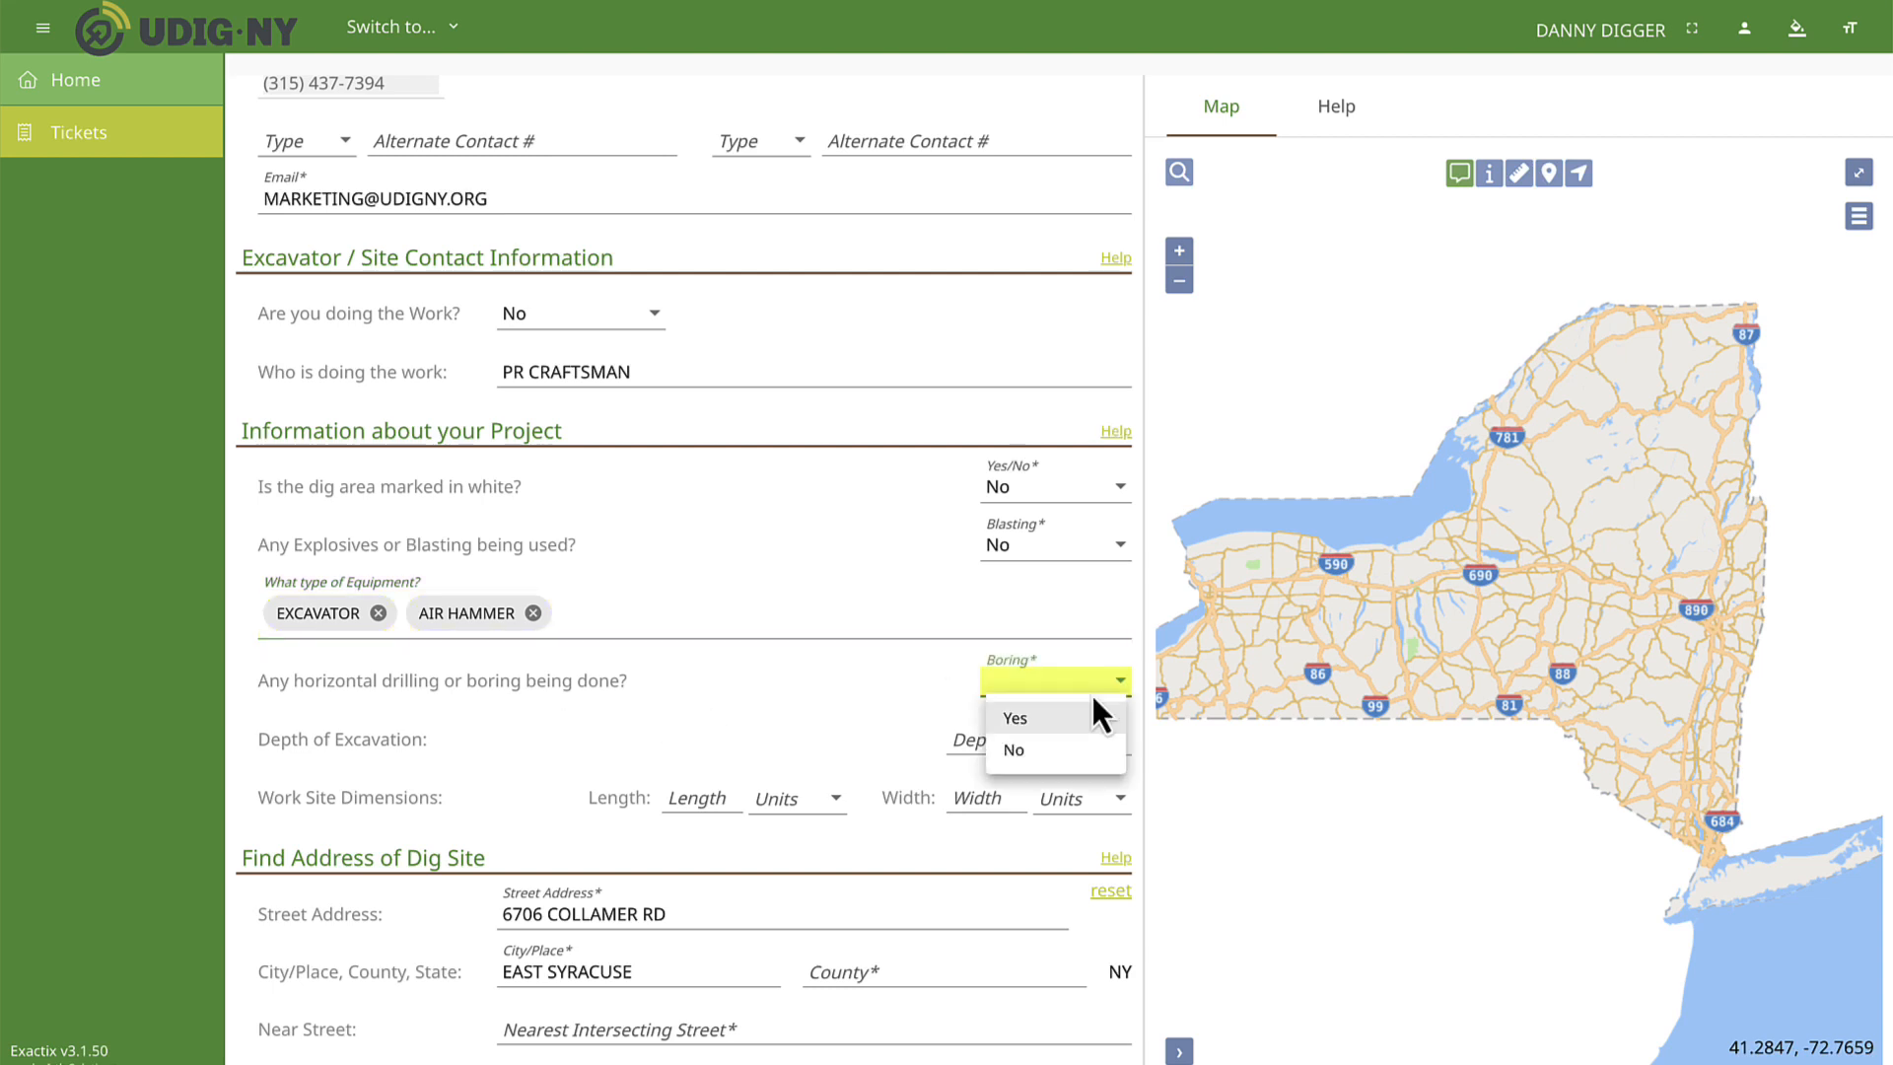
left_click(1041, 752)
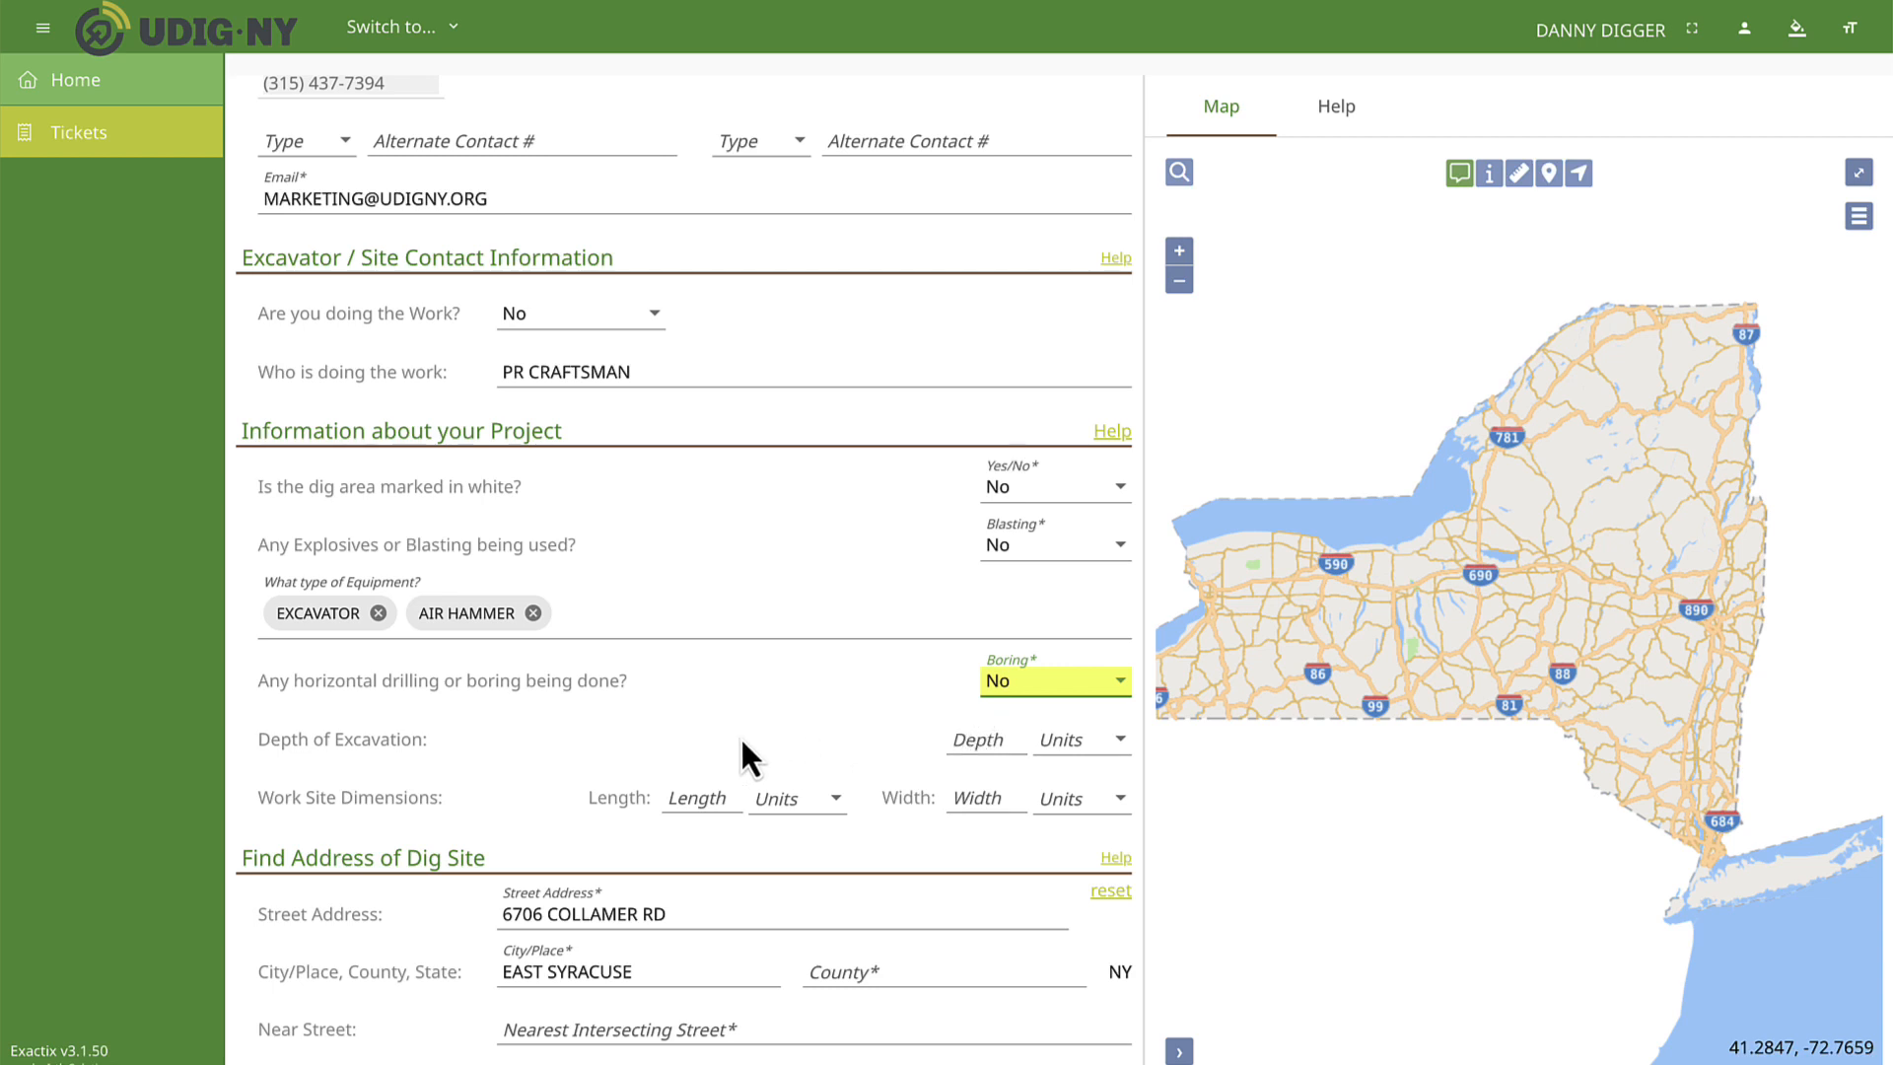
scroll(747, 757, "down", 2)
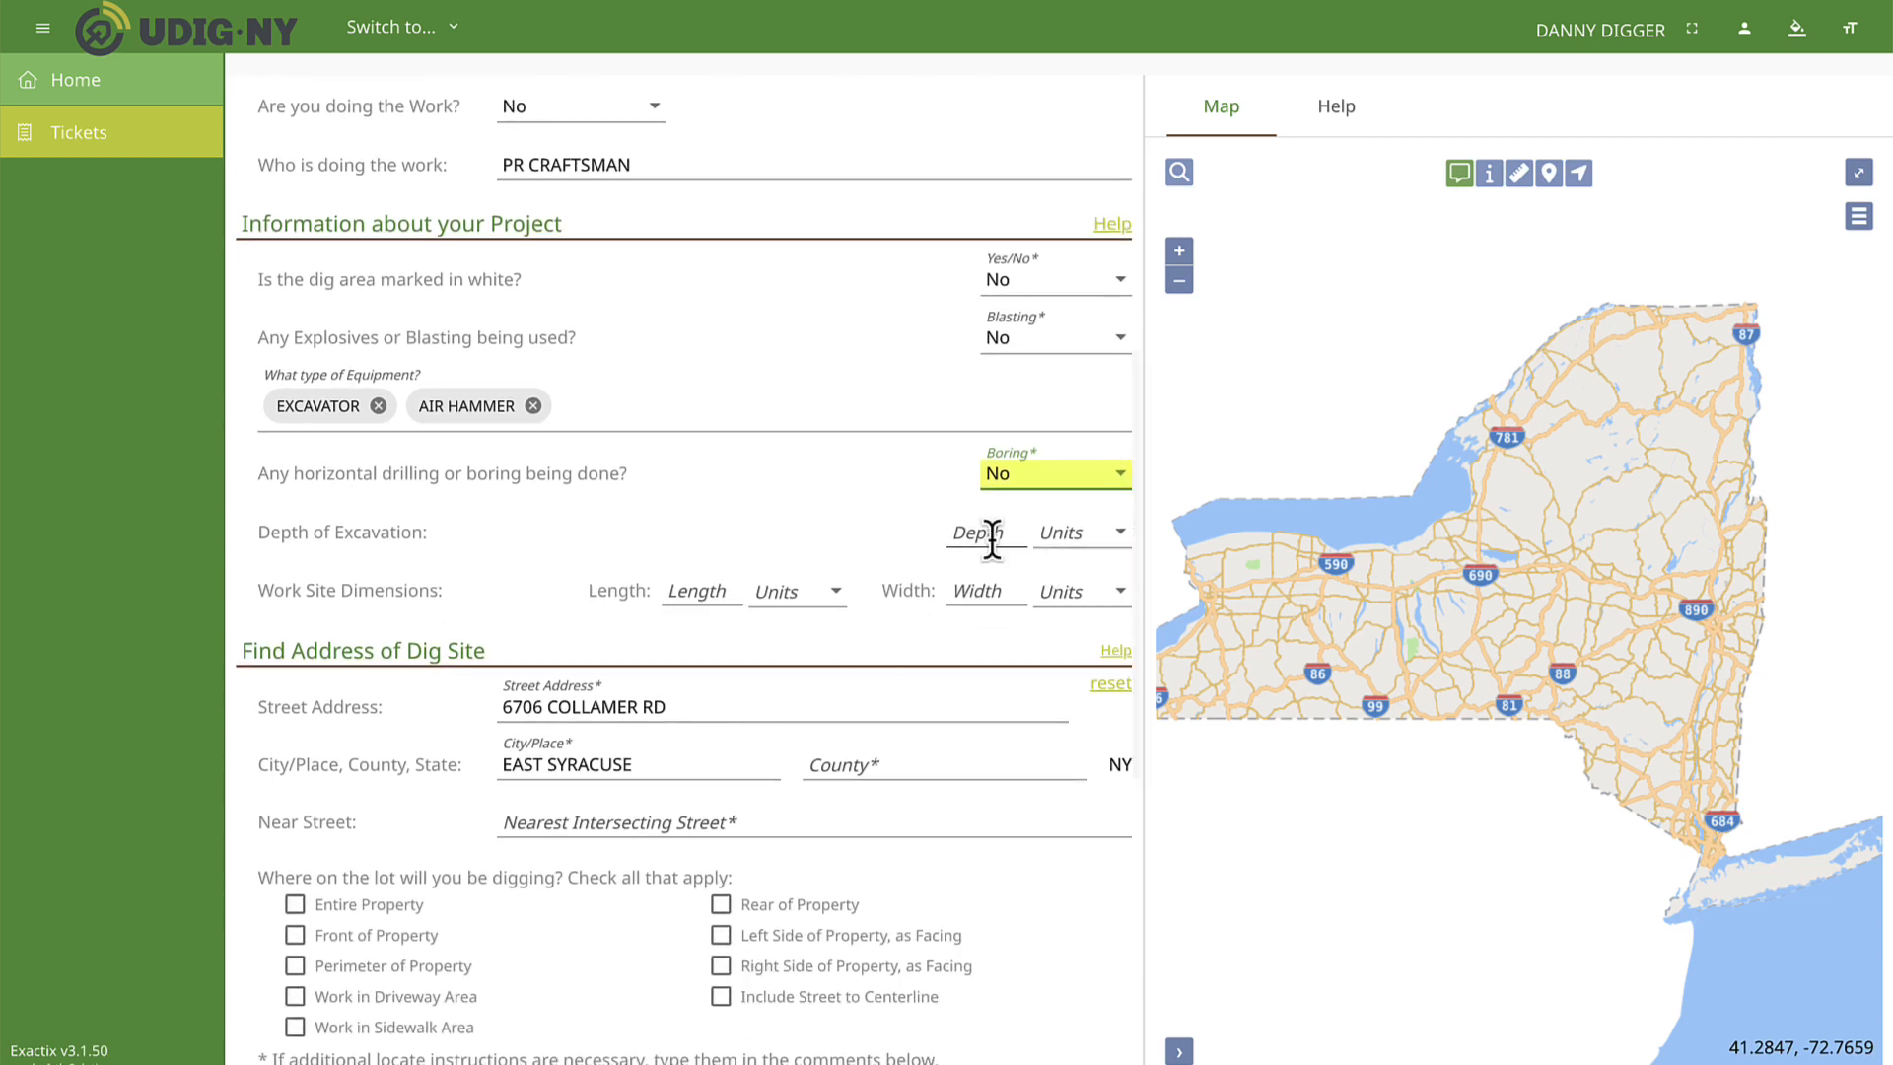
left_click(1068, 552)
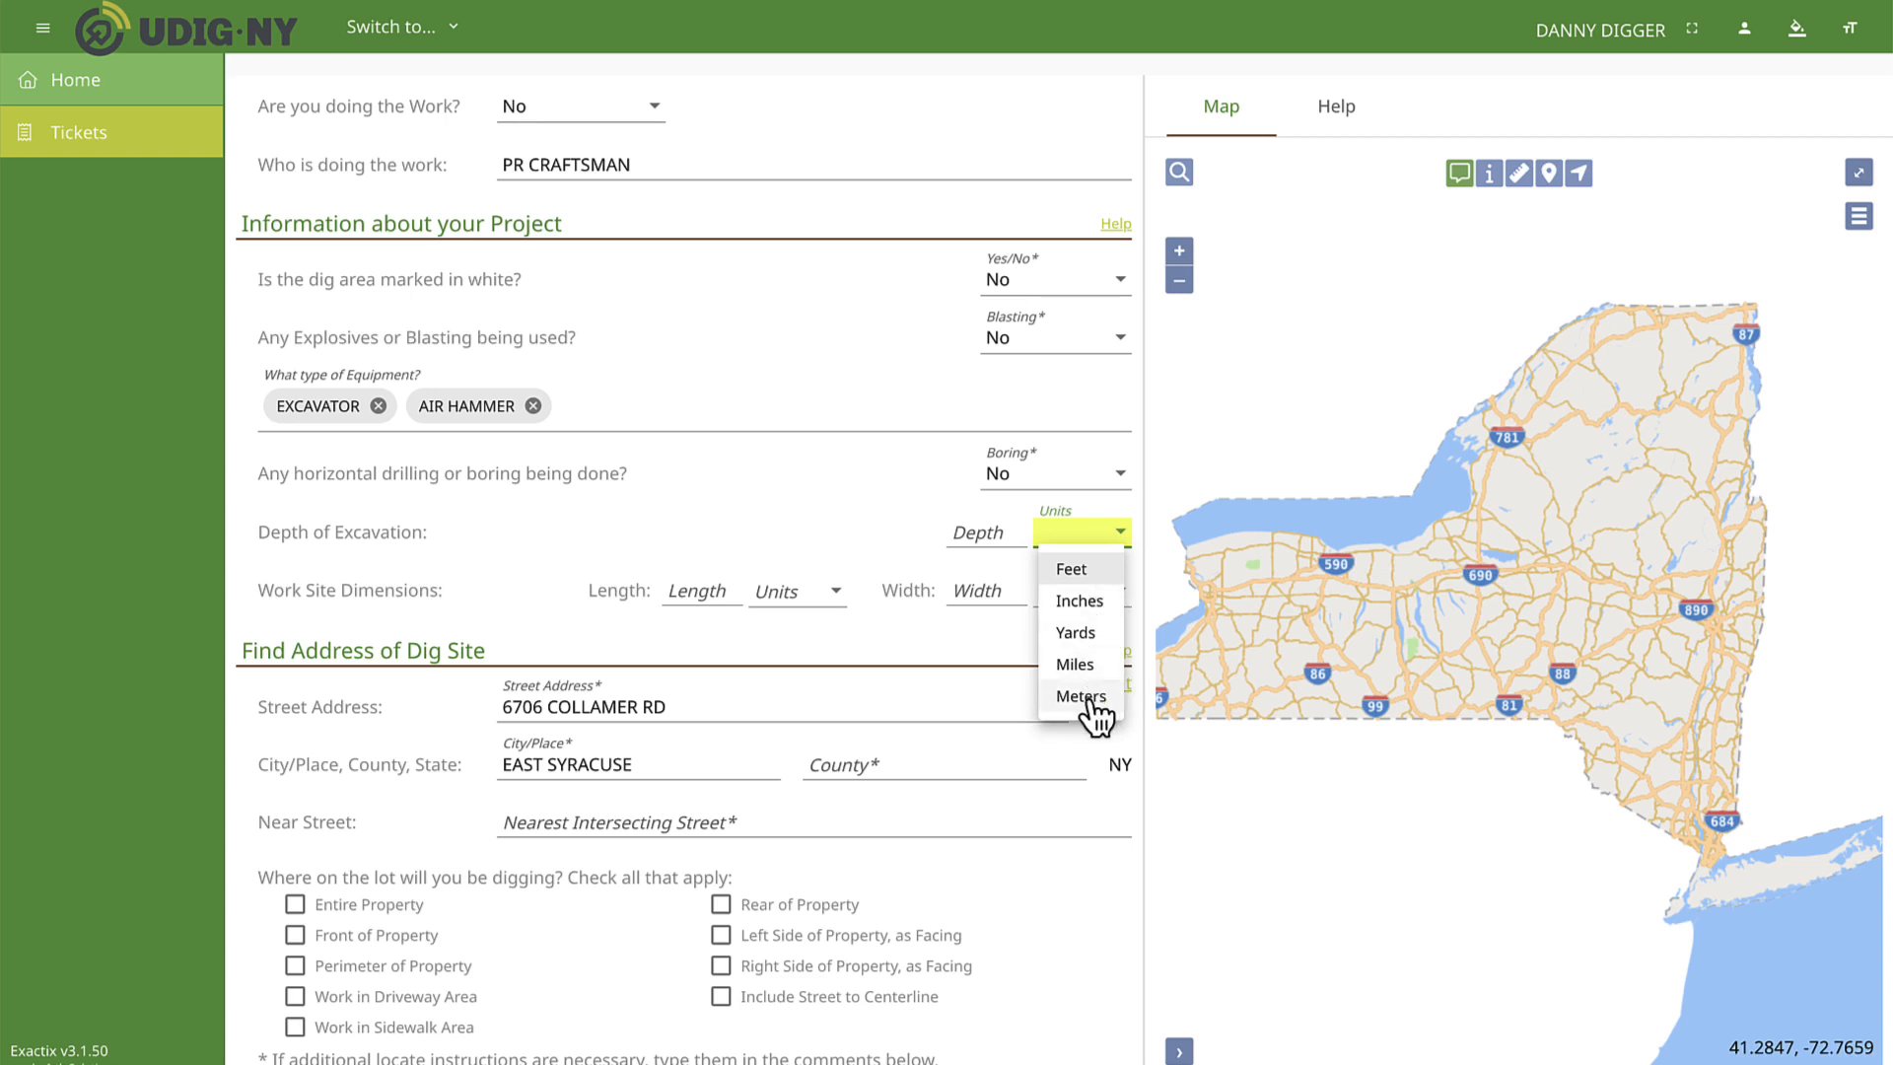
left_click(1122, 531)
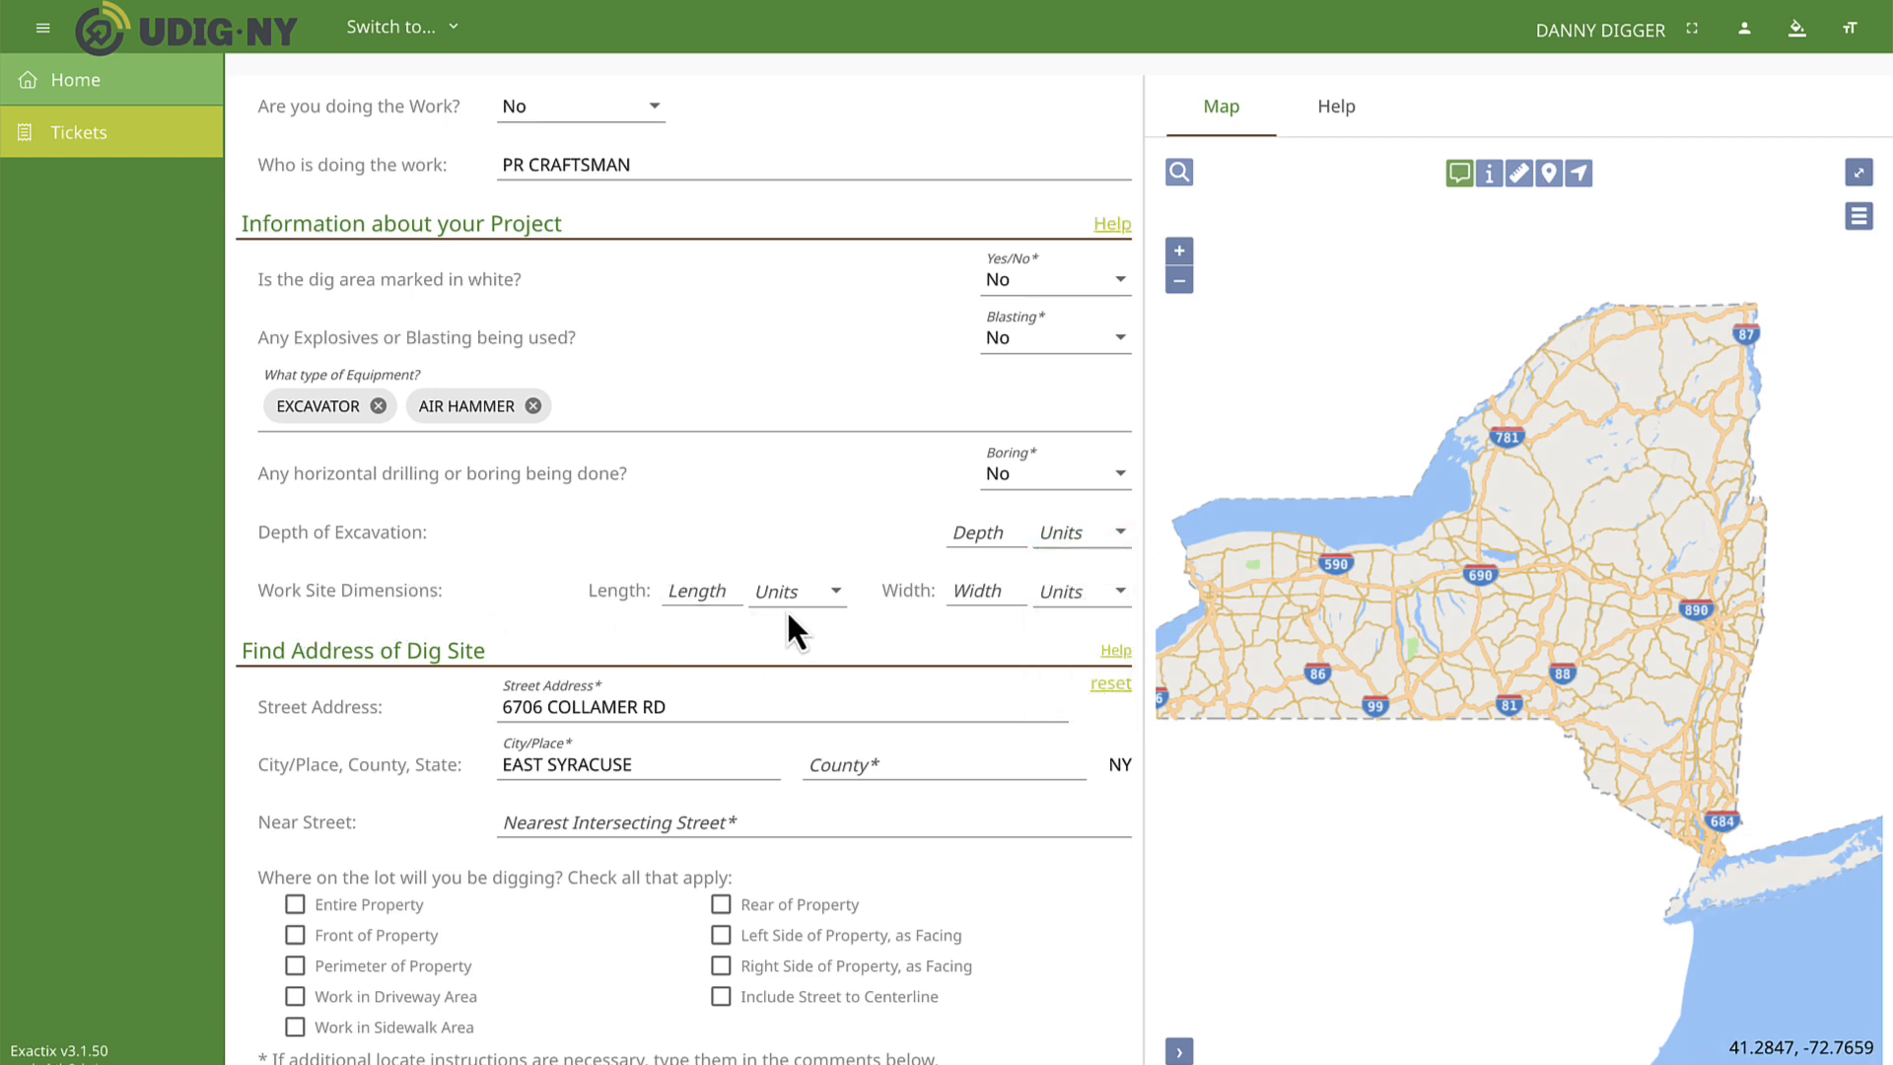
left_click(834, 593)
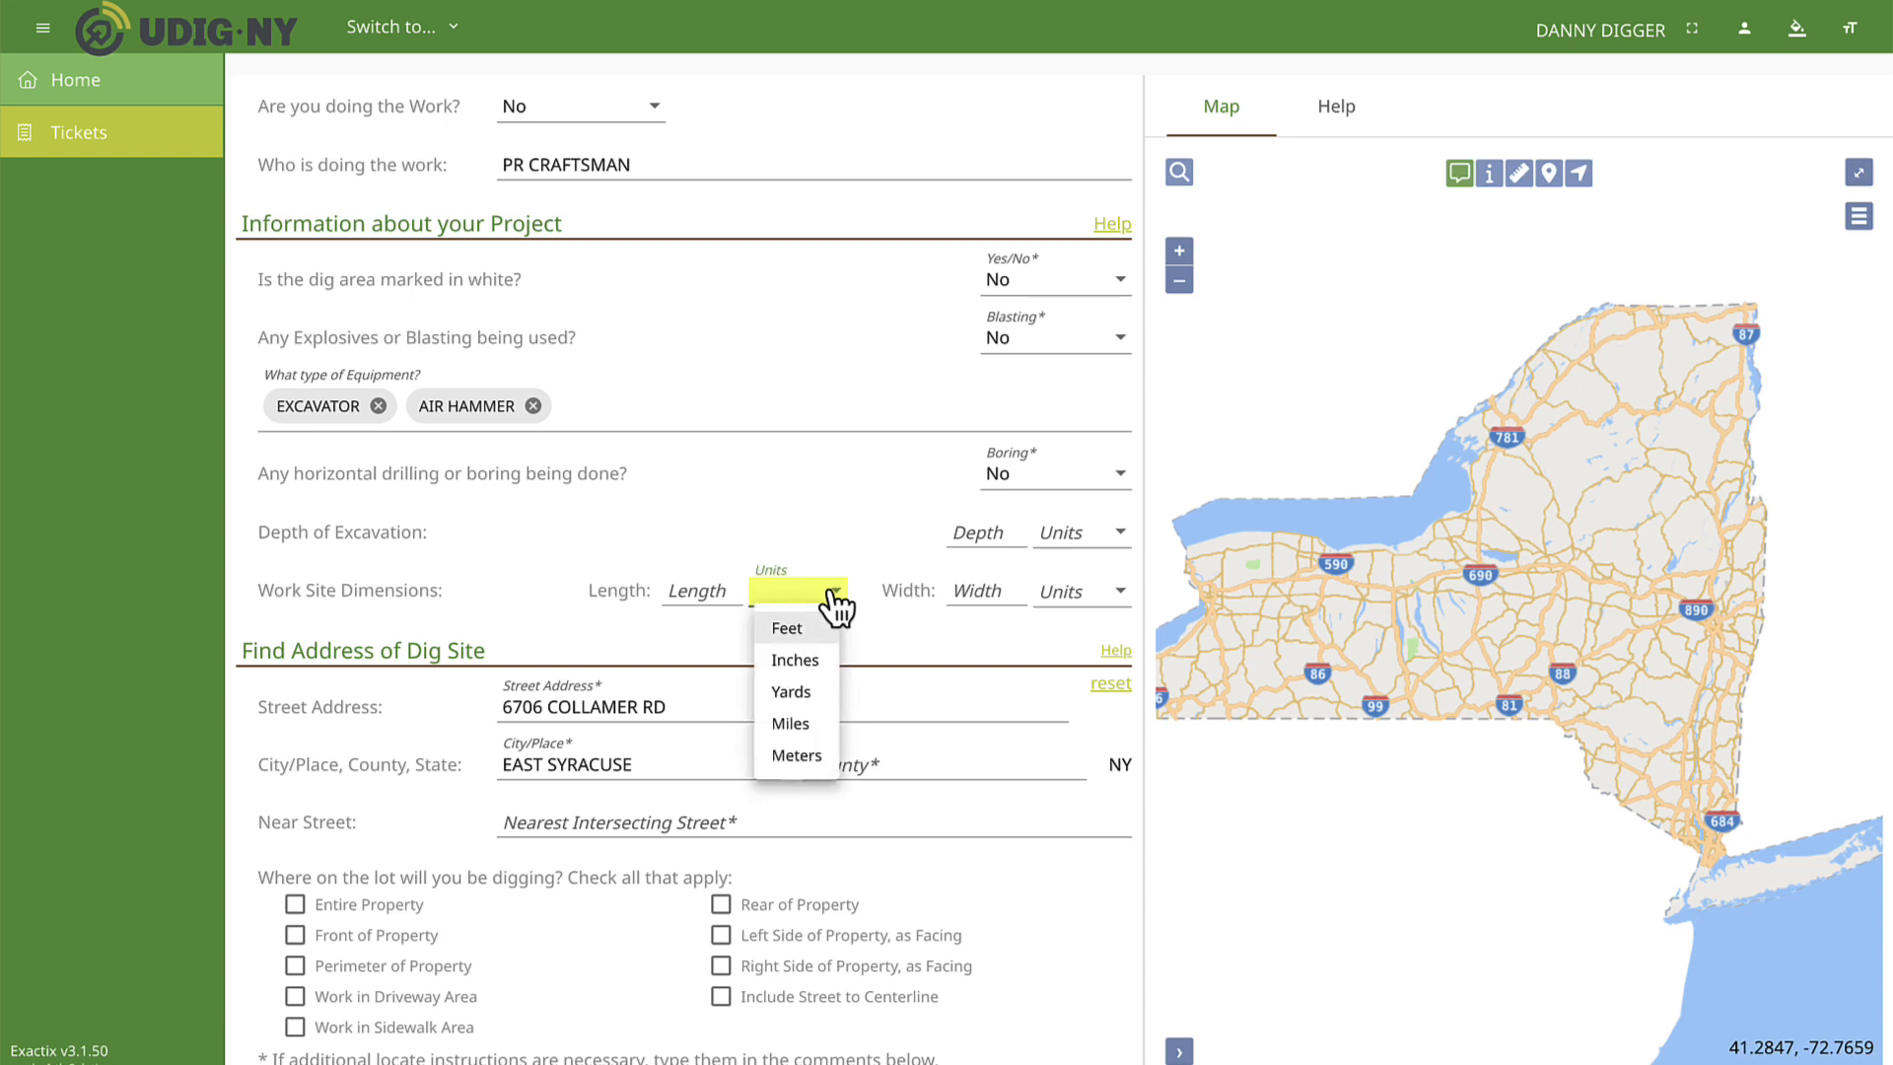
left_click(831, 591)
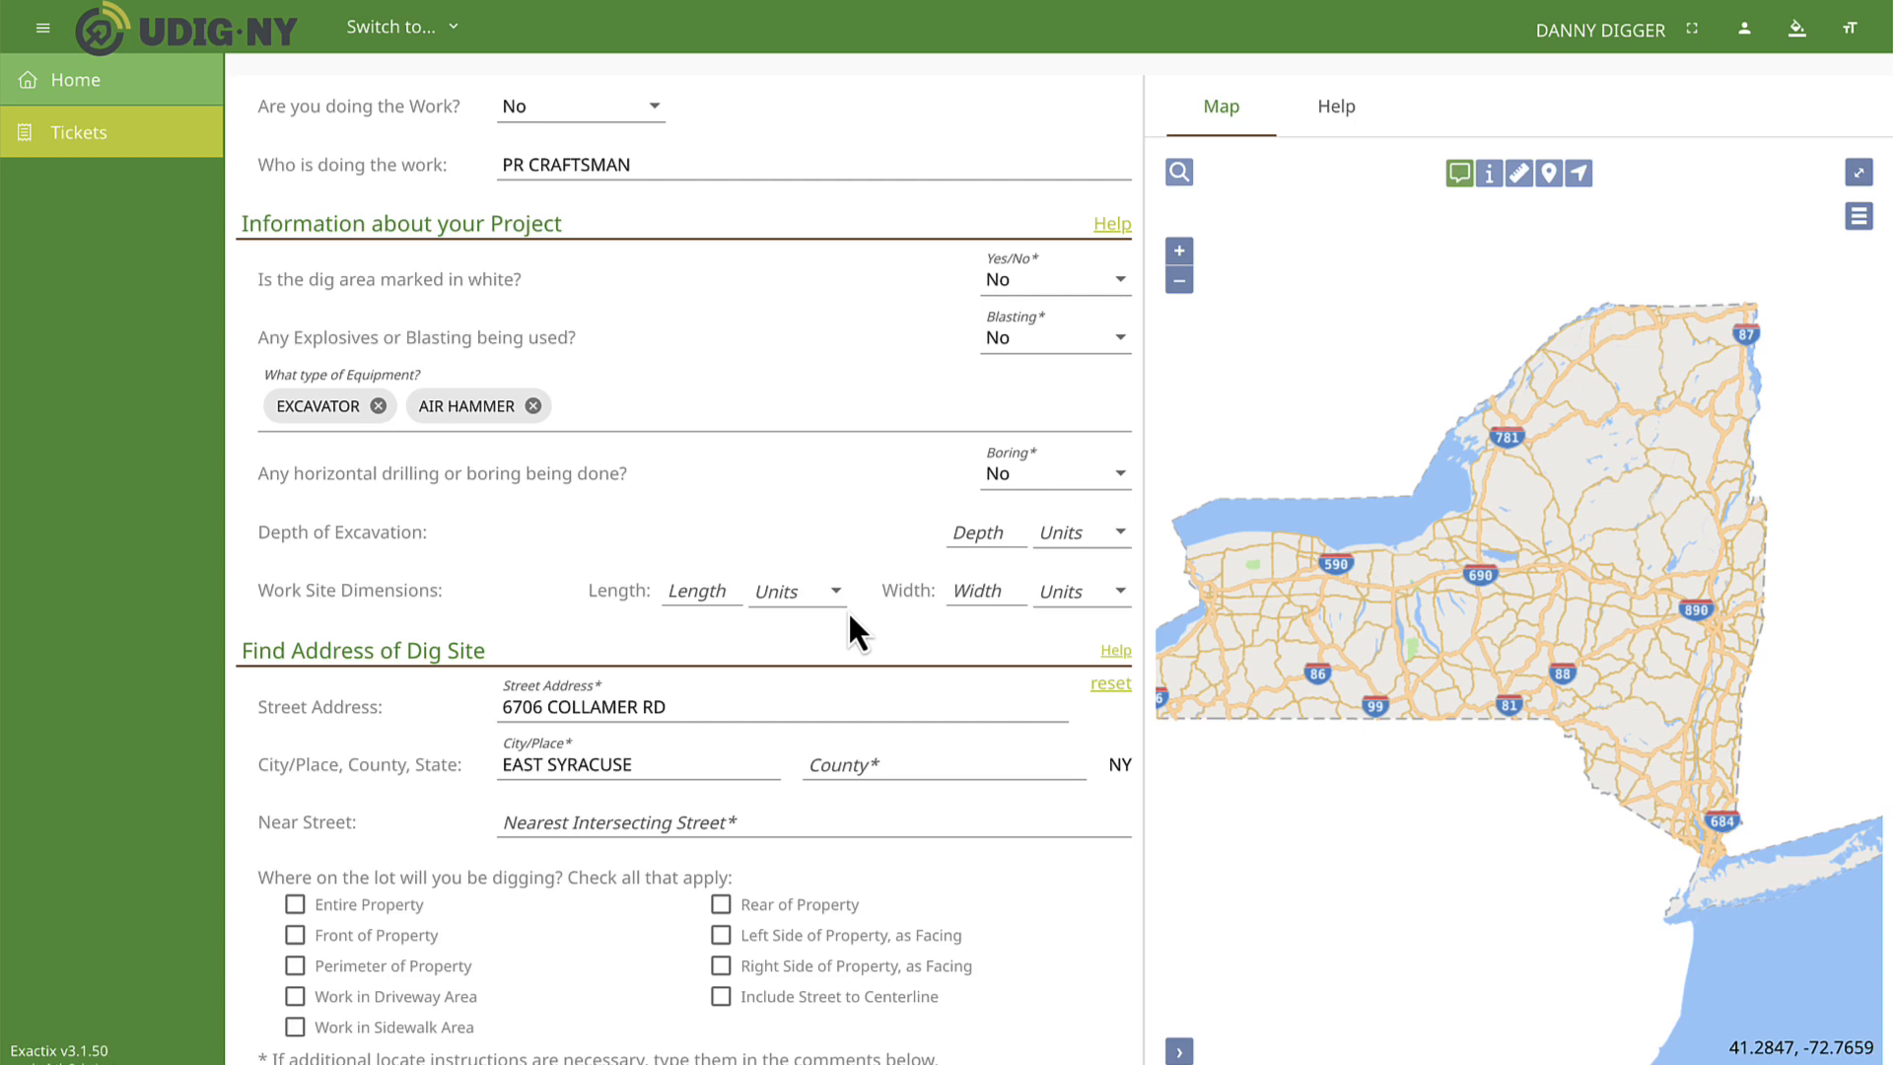
Locate the dig site by choosing the De Witt (Onondaga) match for the prefilled street address.
scroll(847, 611, "down", 4)
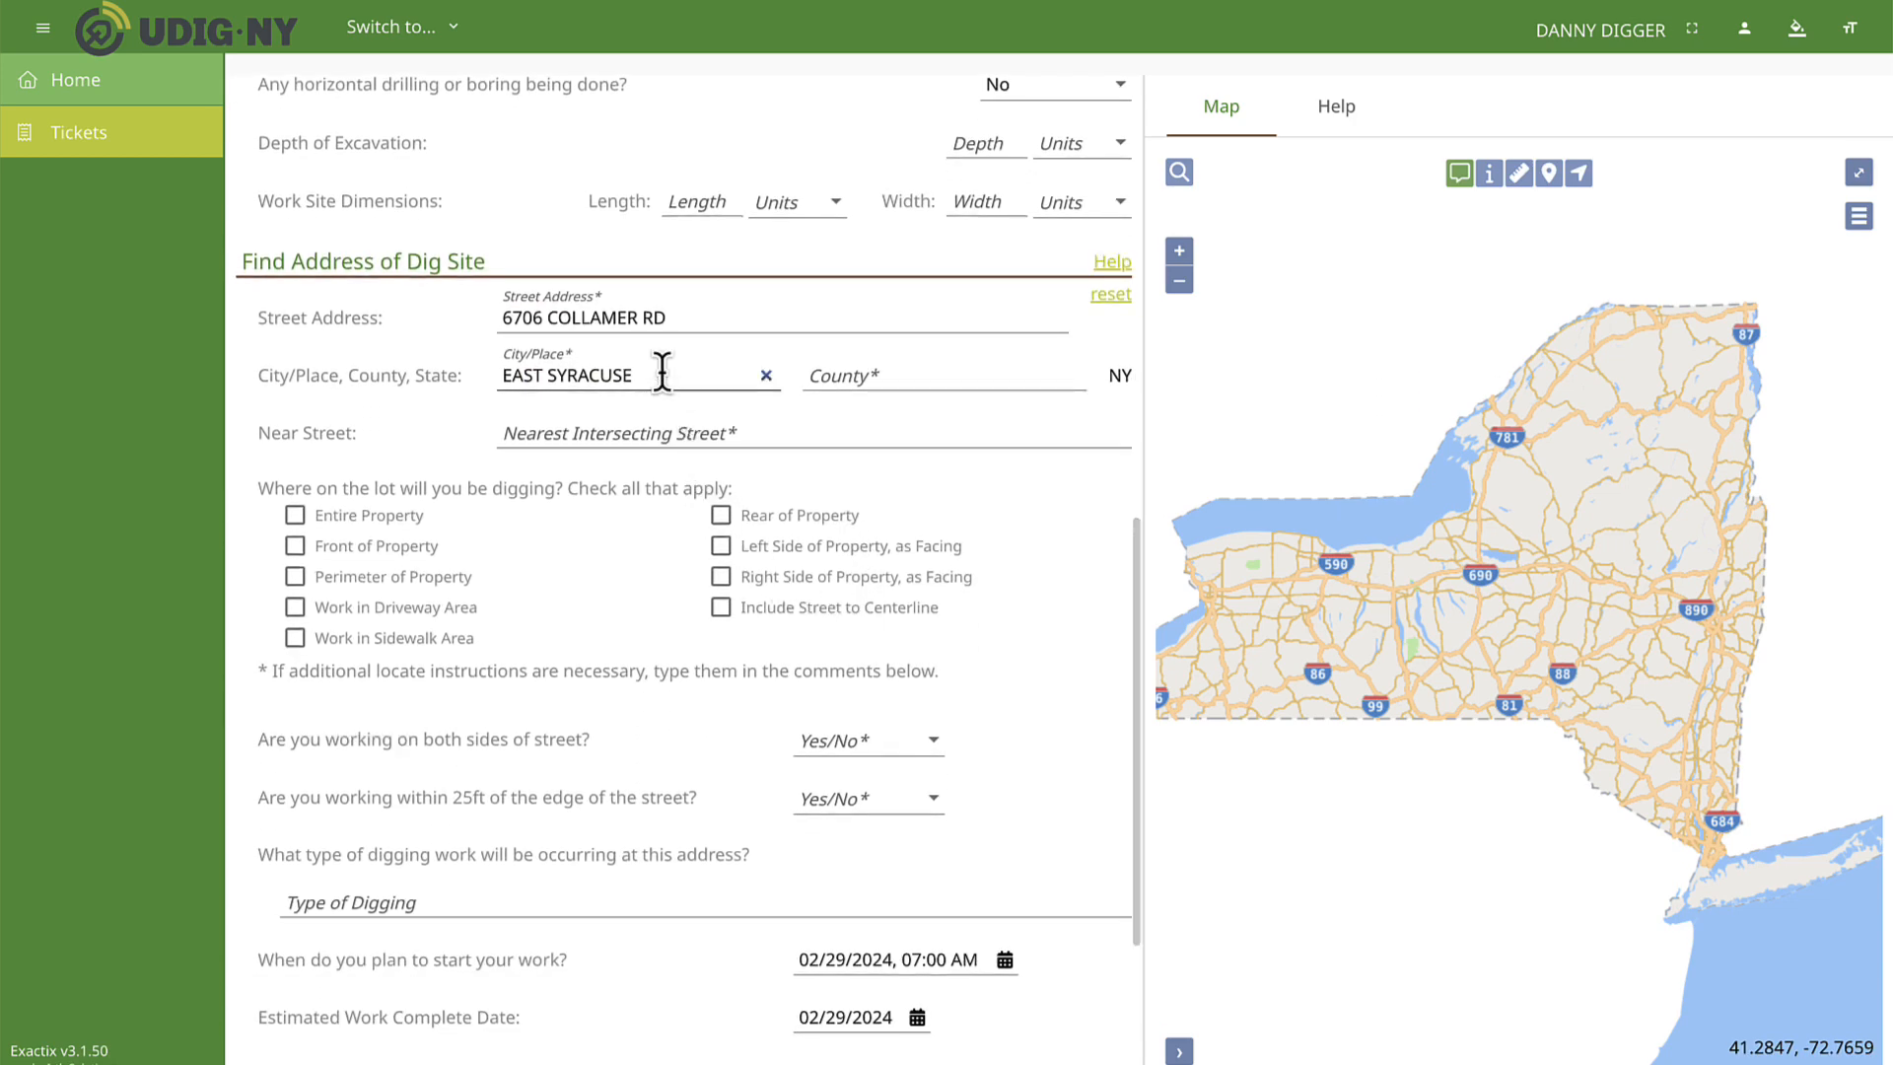
left_click(638, 317)
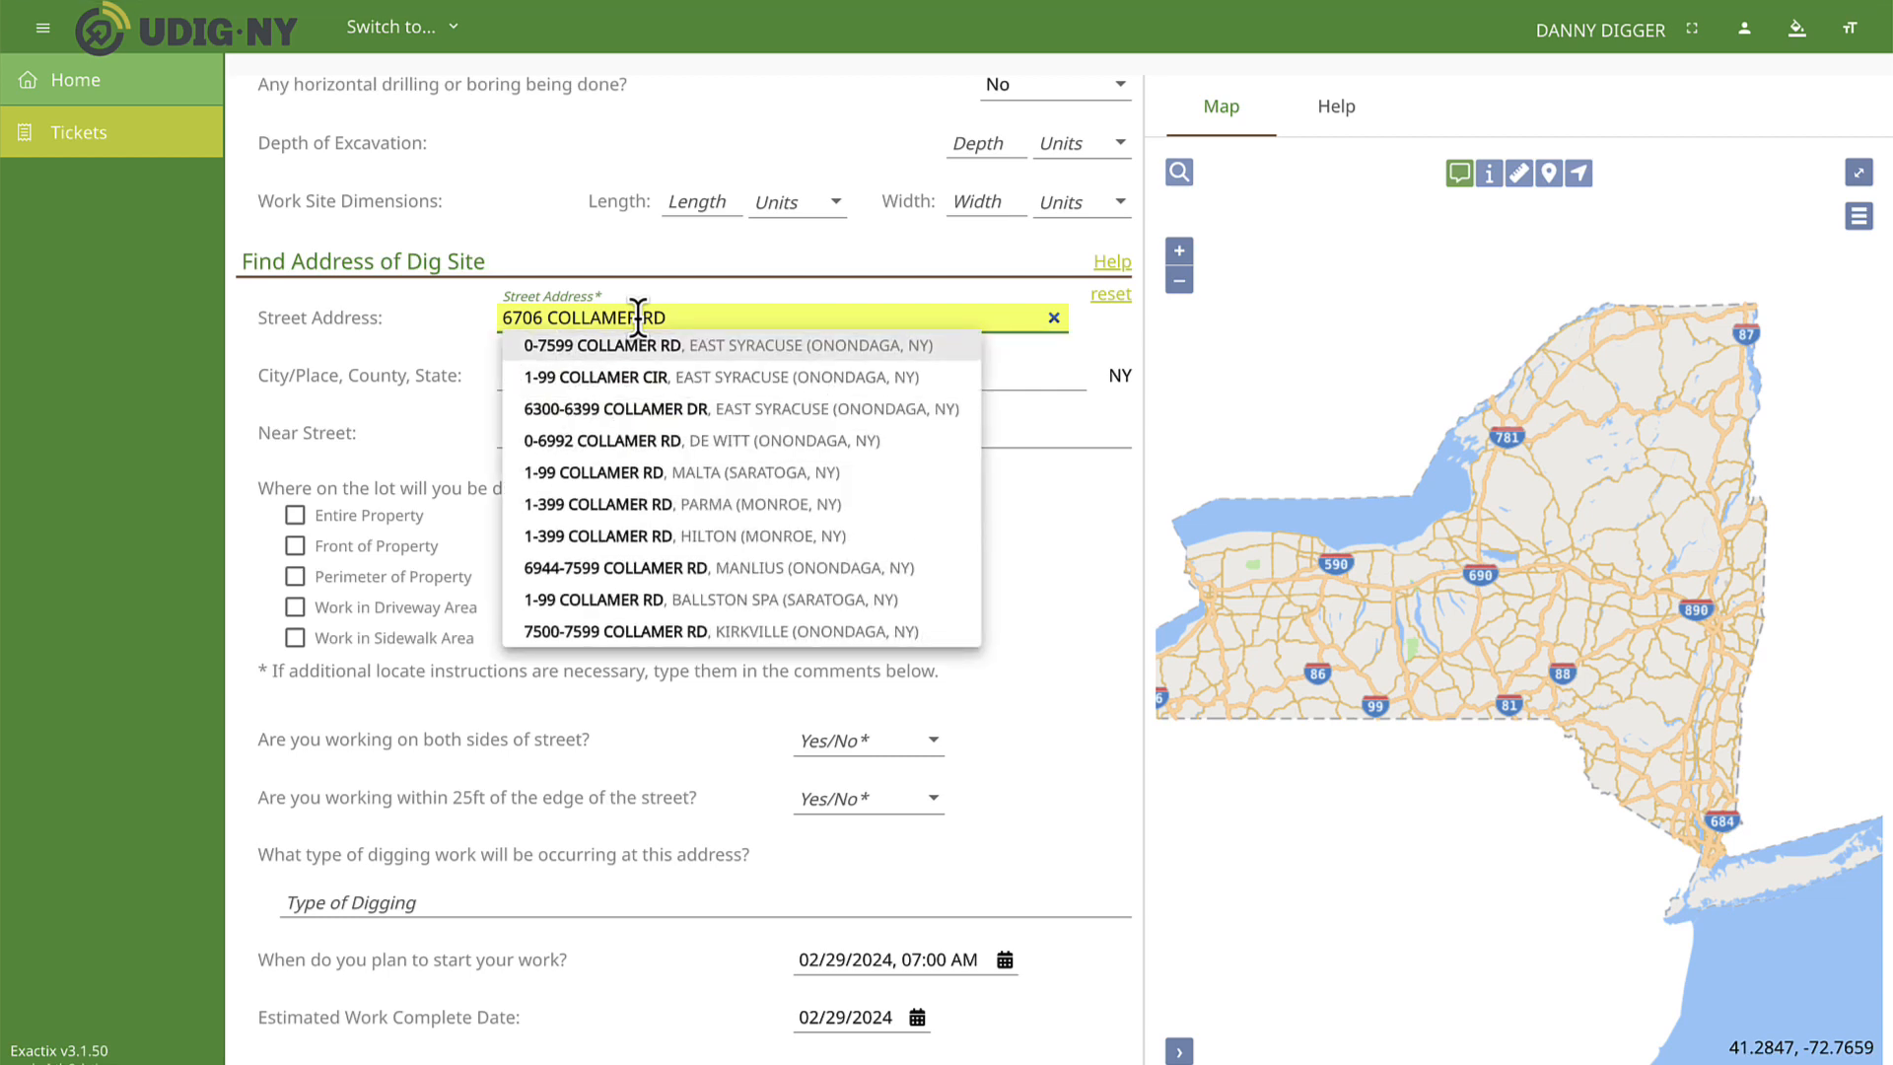
left_click(668, 446)
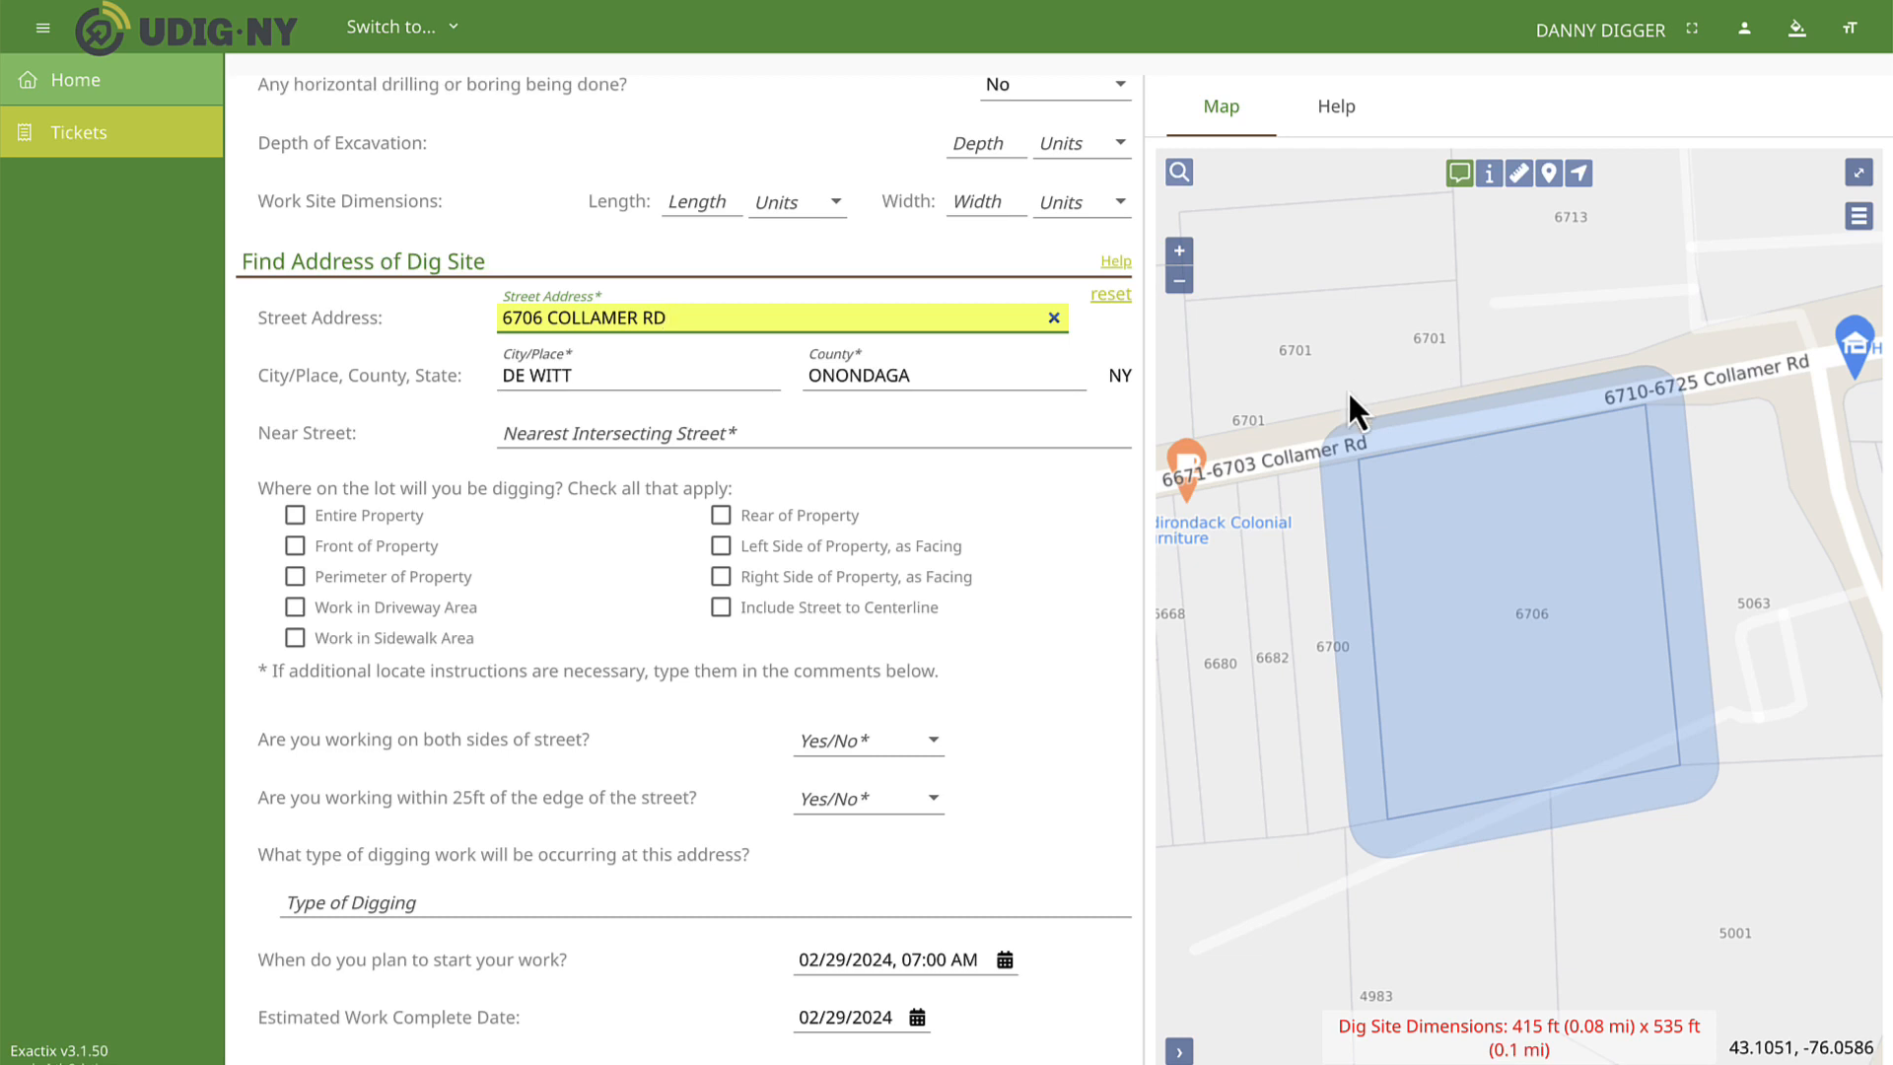
Keep the located dig site address, set the nearest intersecting street to FLY RD, and check that street on the map.
left_click(1112, 296)
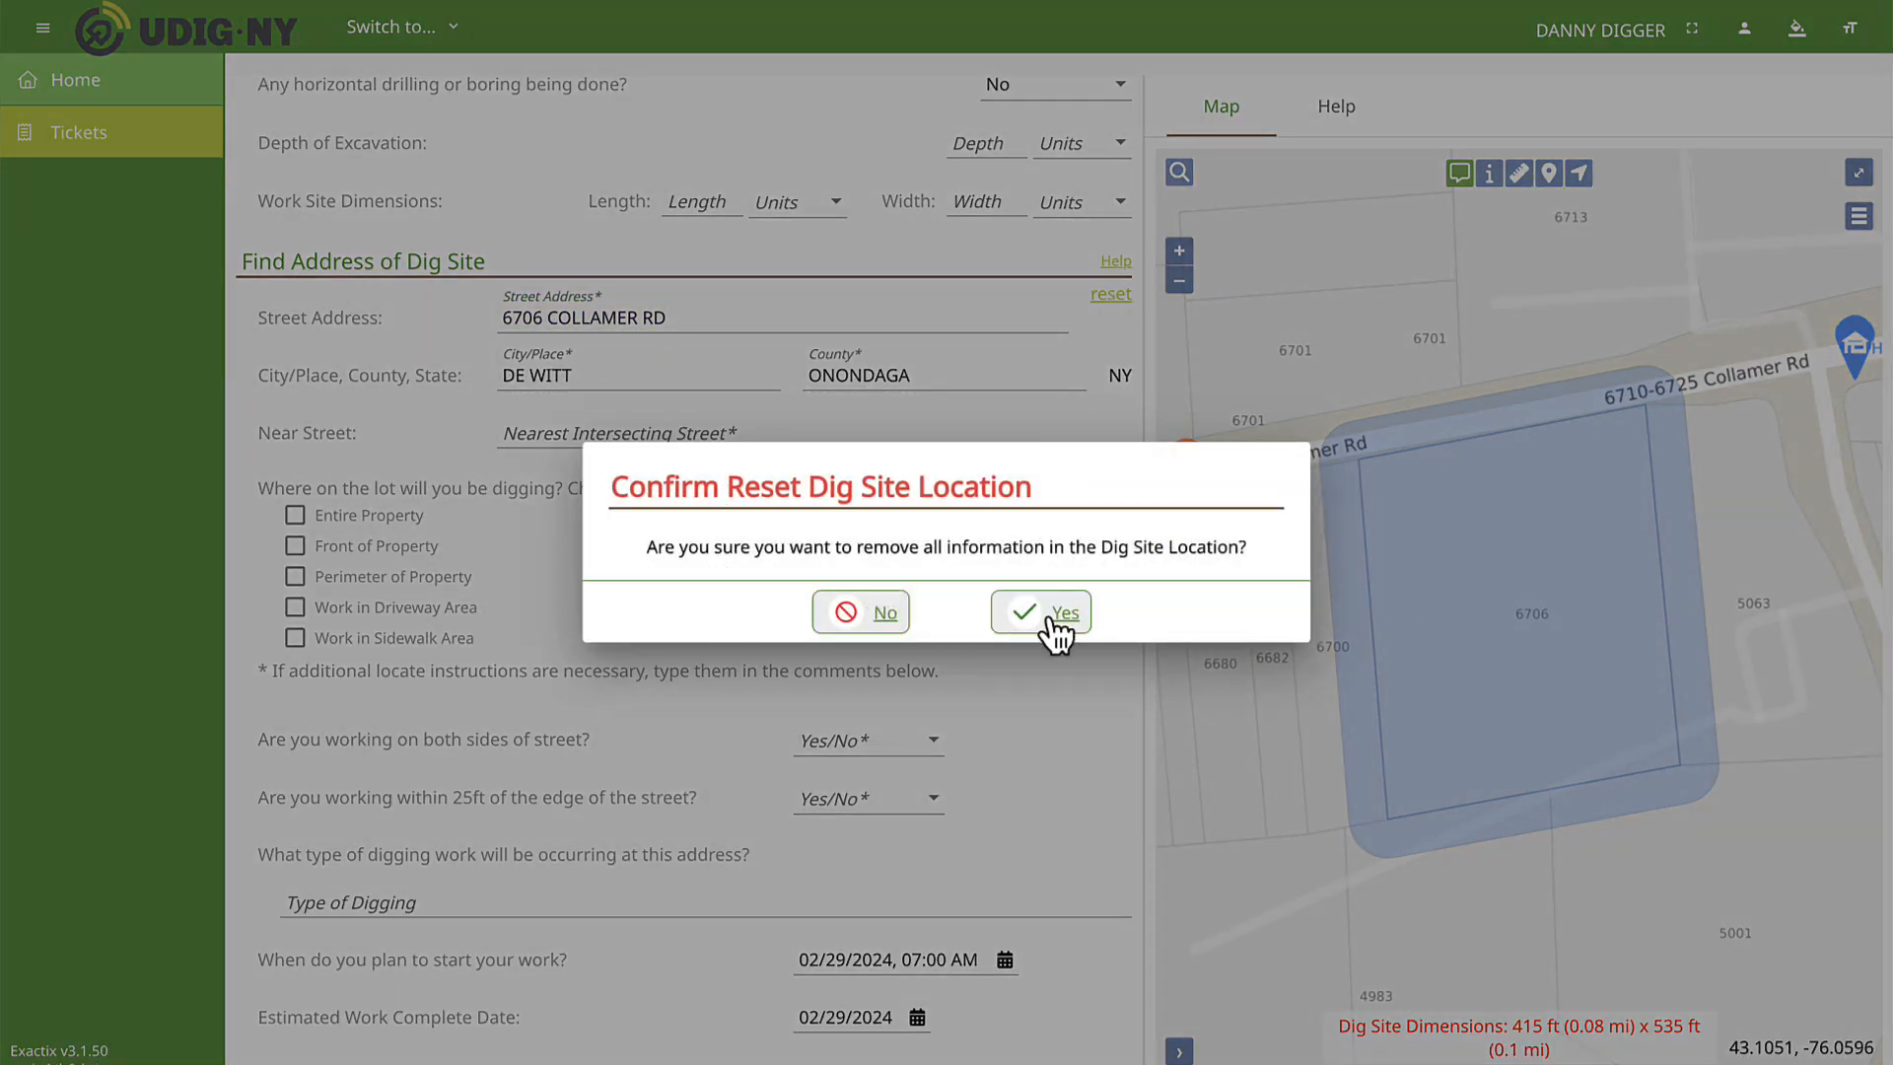
left_click(863, 613)
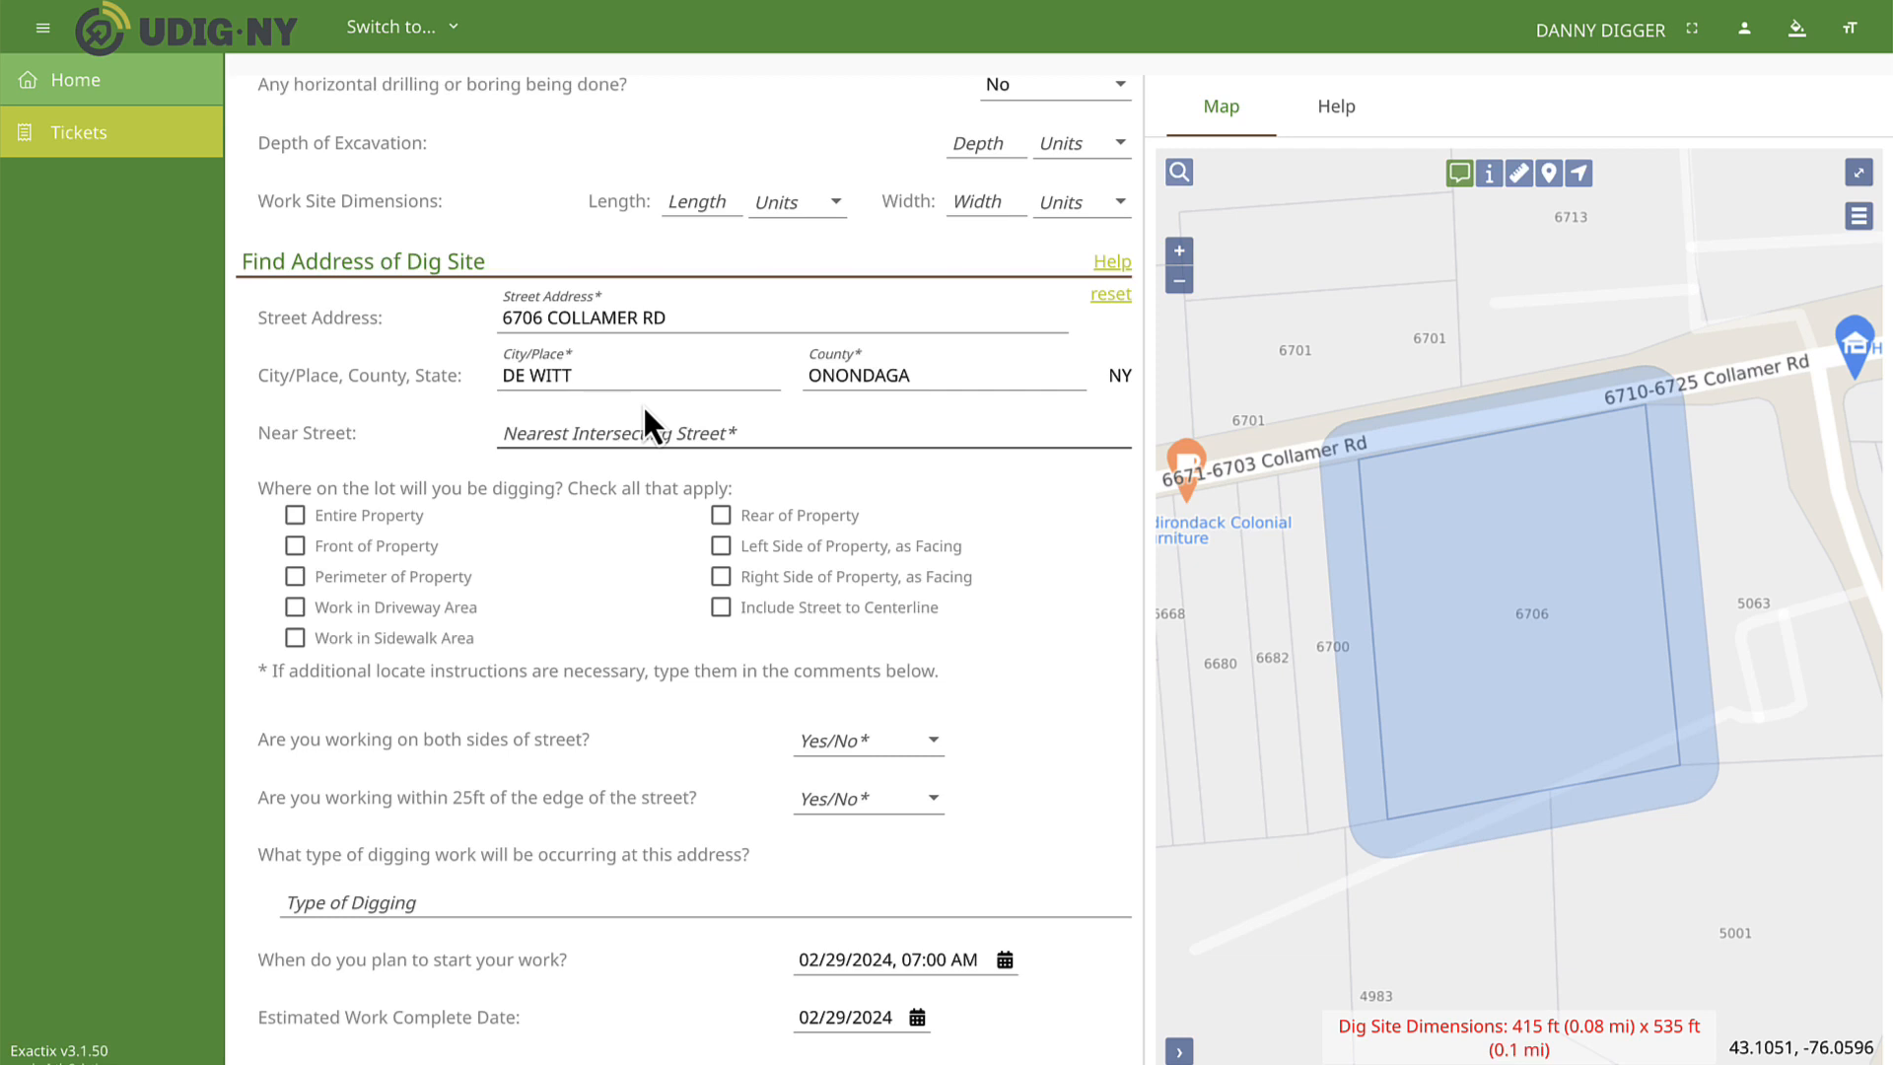
scroll(644, 409, "down", 1)
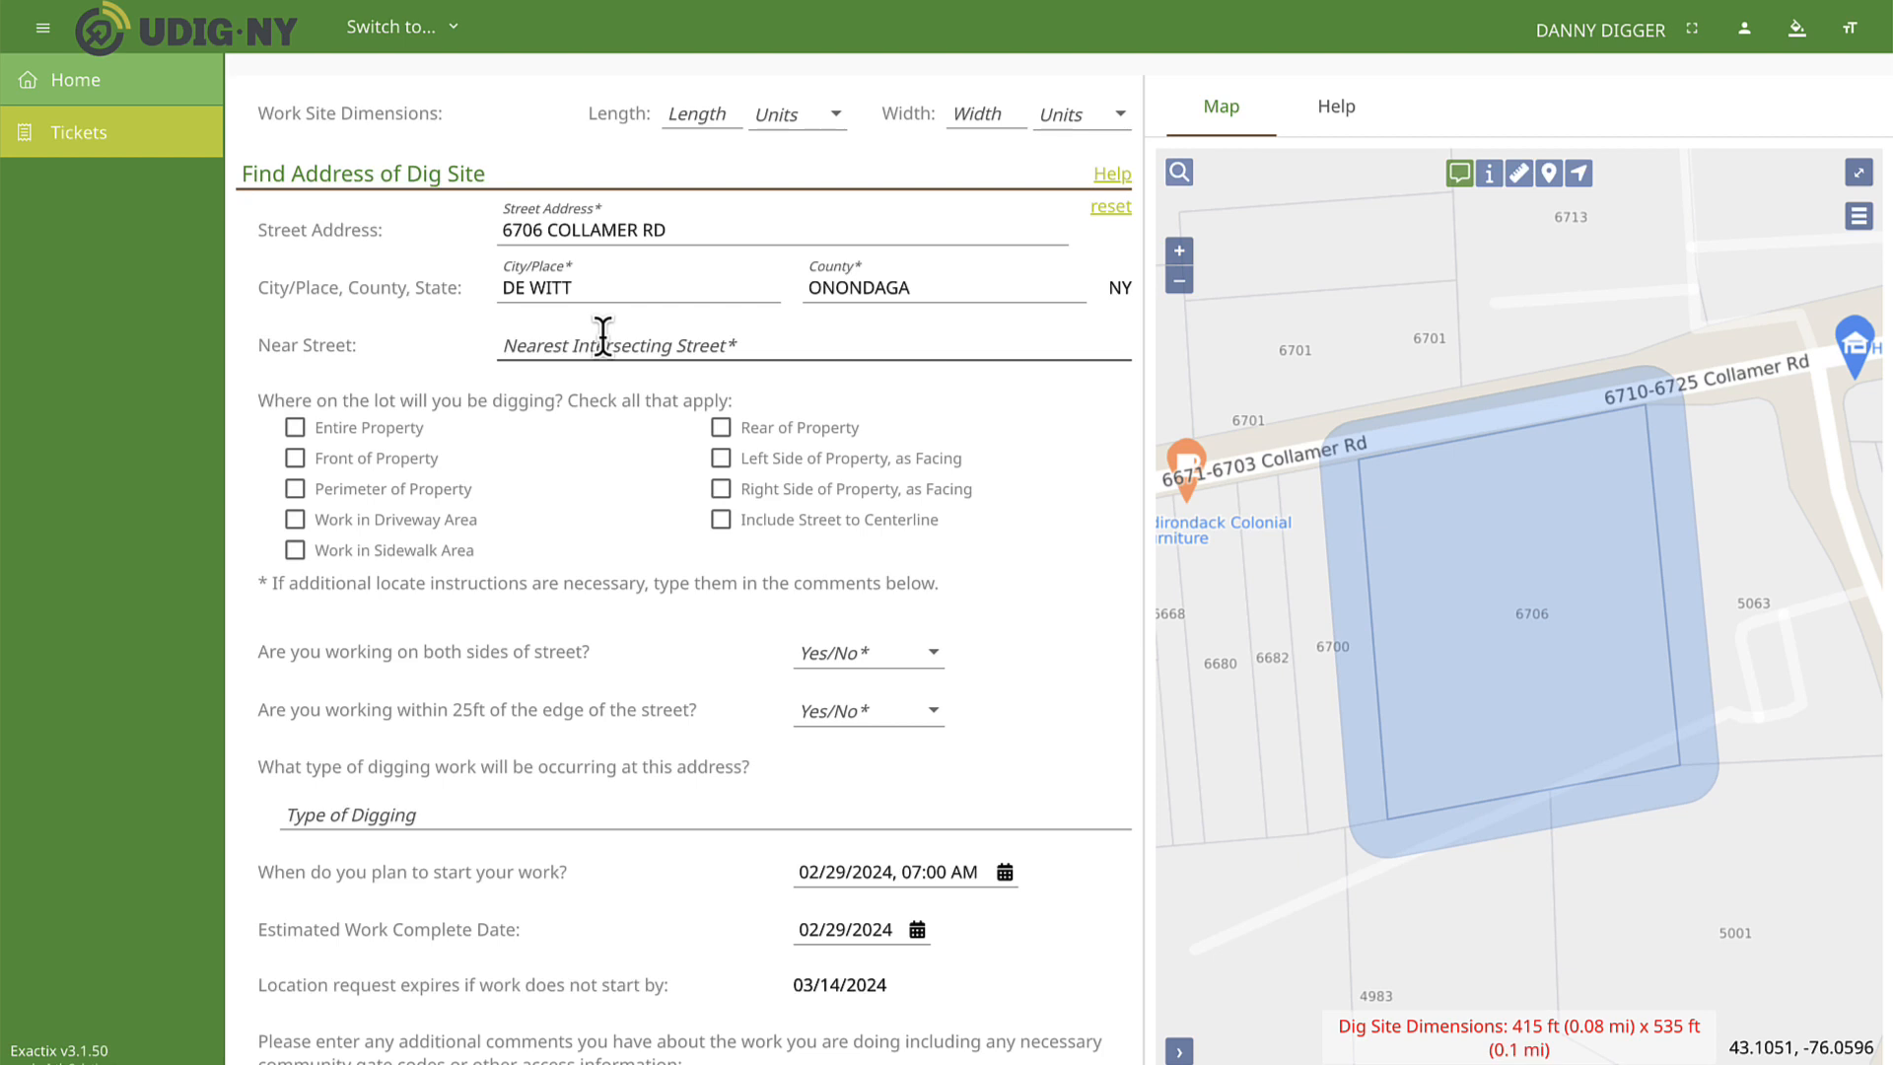
left_click(602, 336)
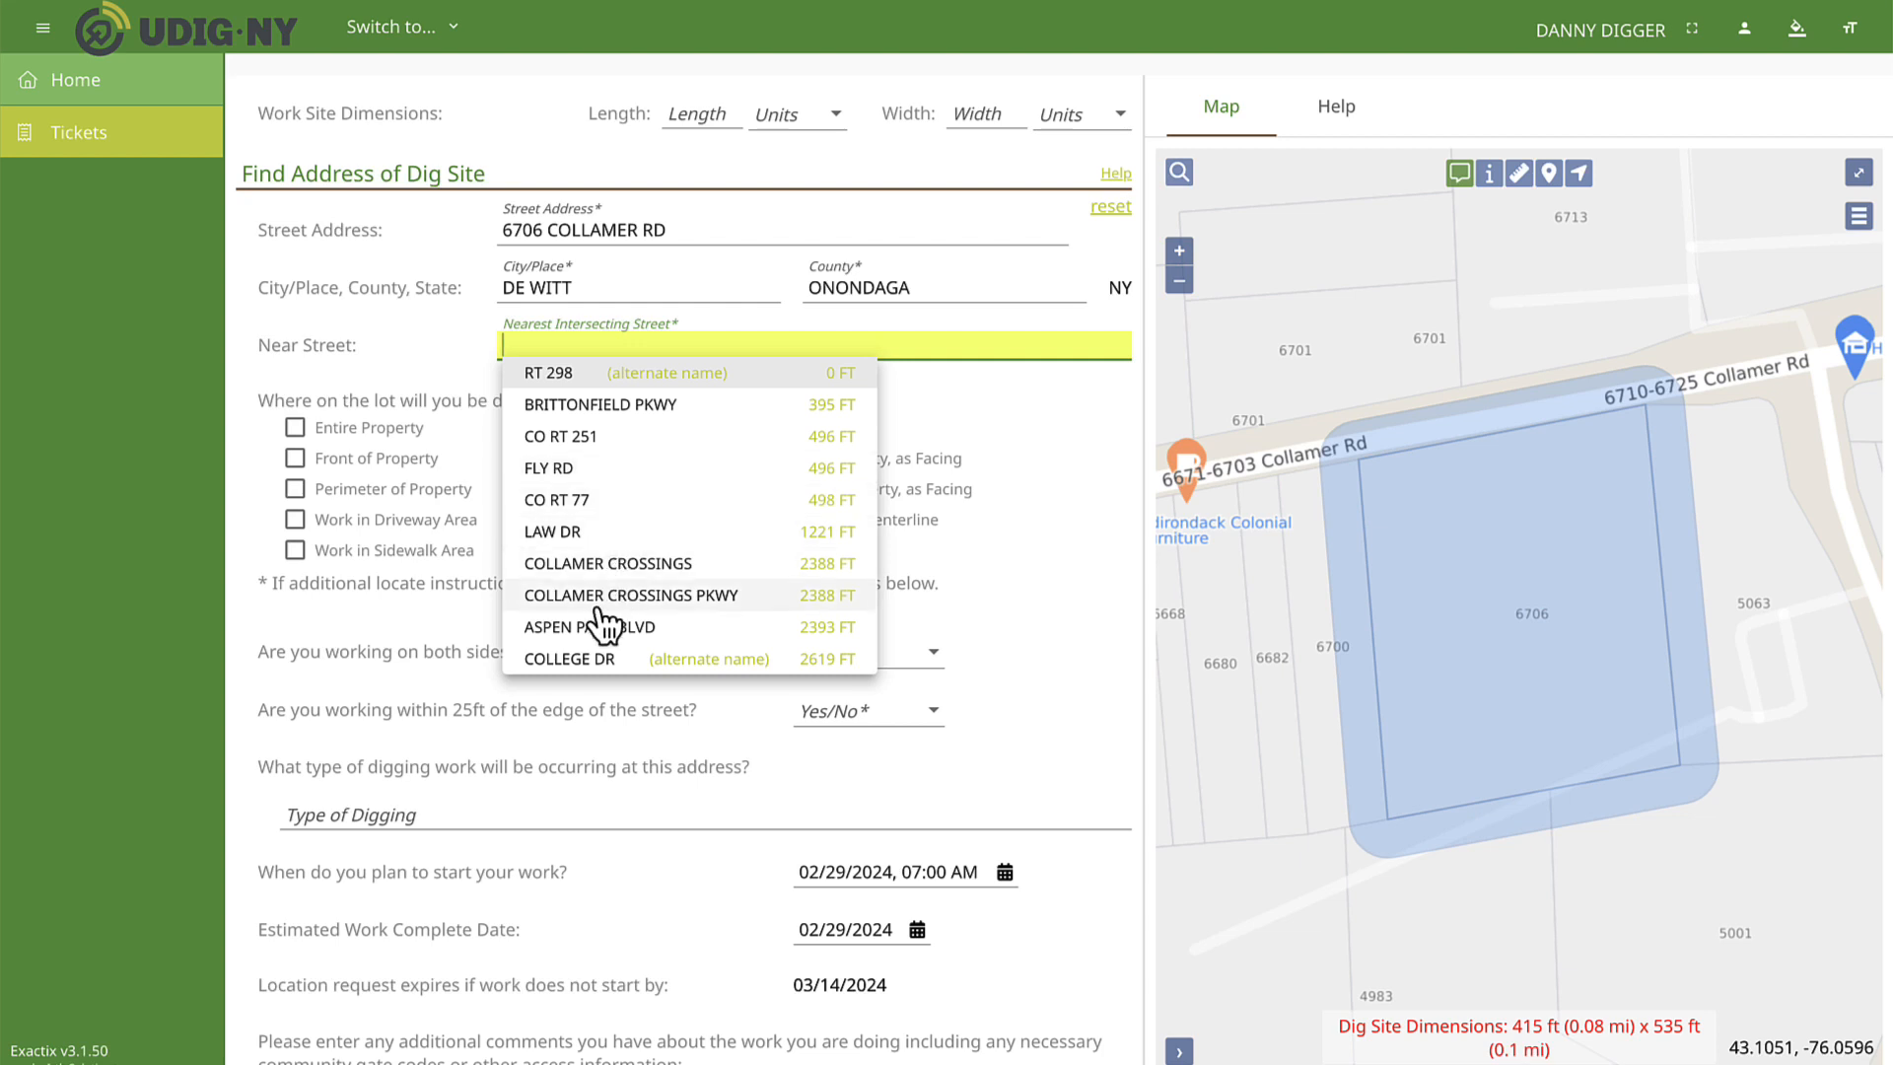
left_click(577, 471)
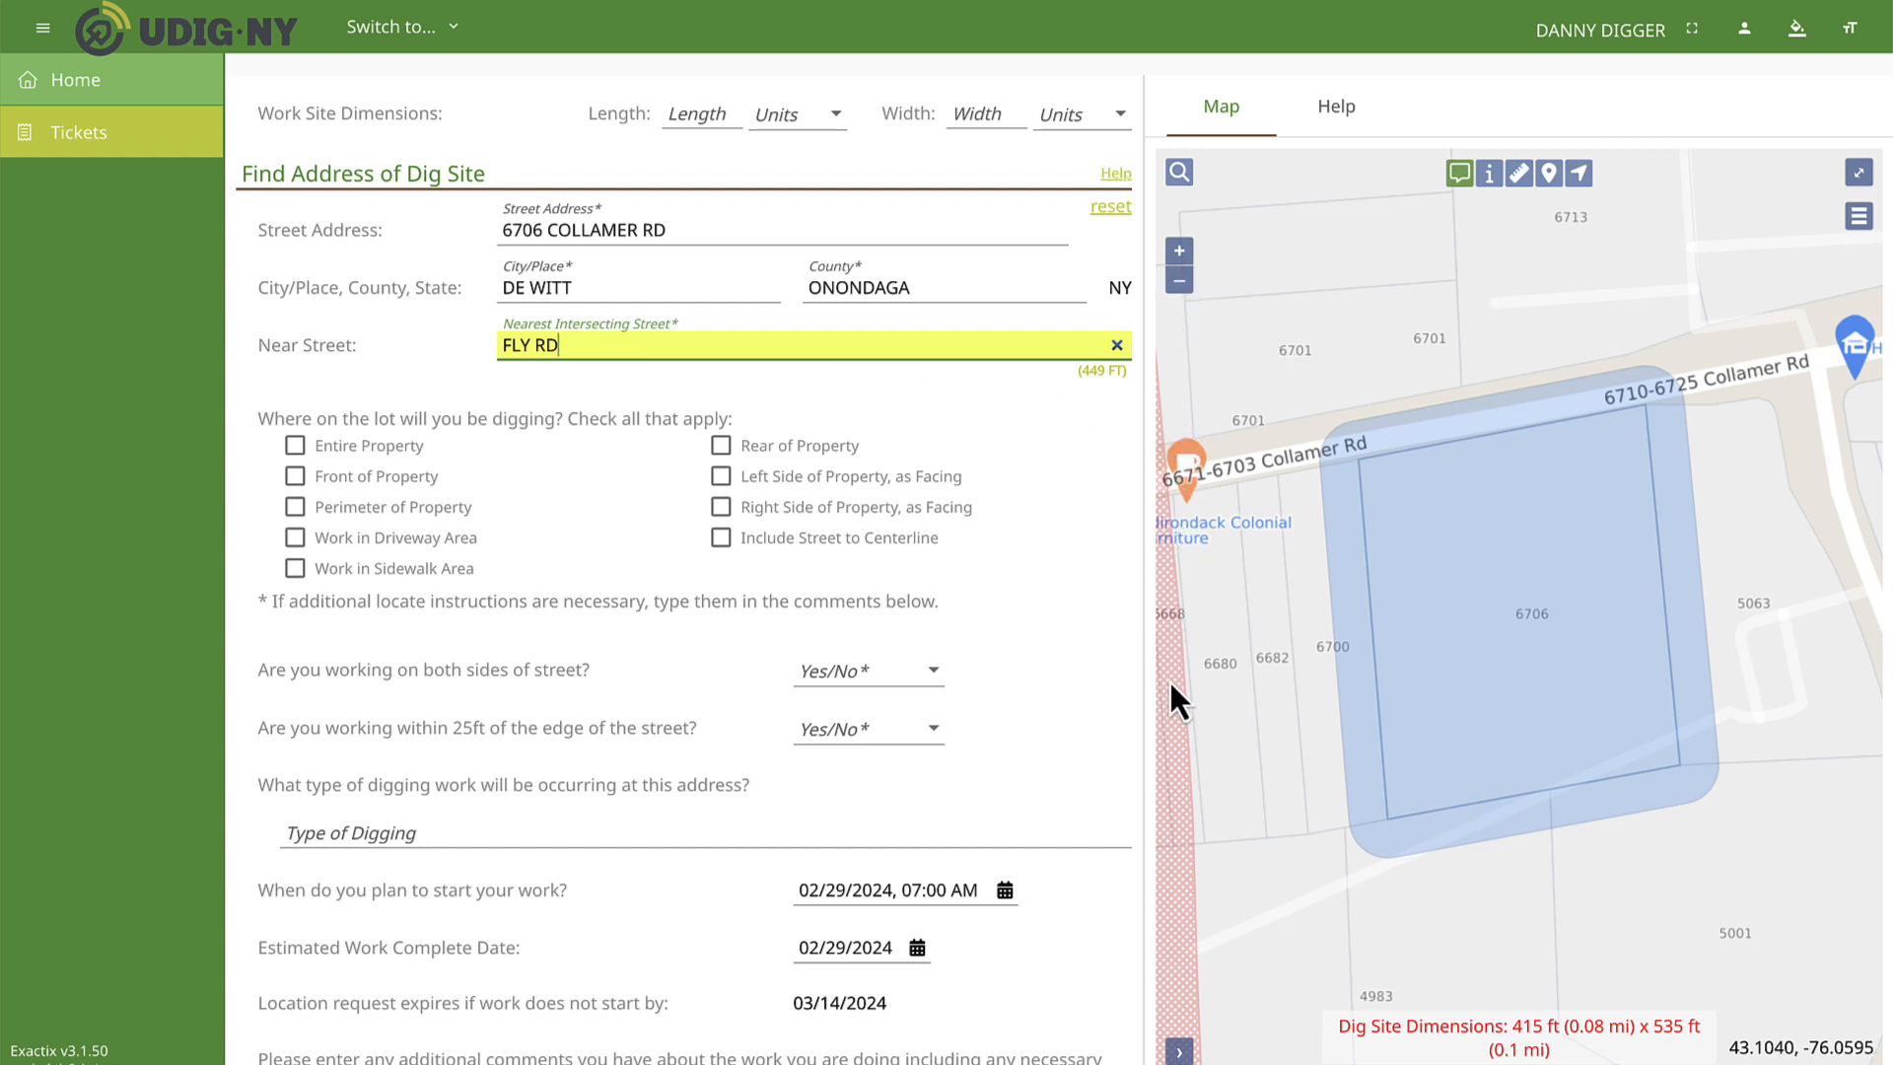
left_click(1179, 281)
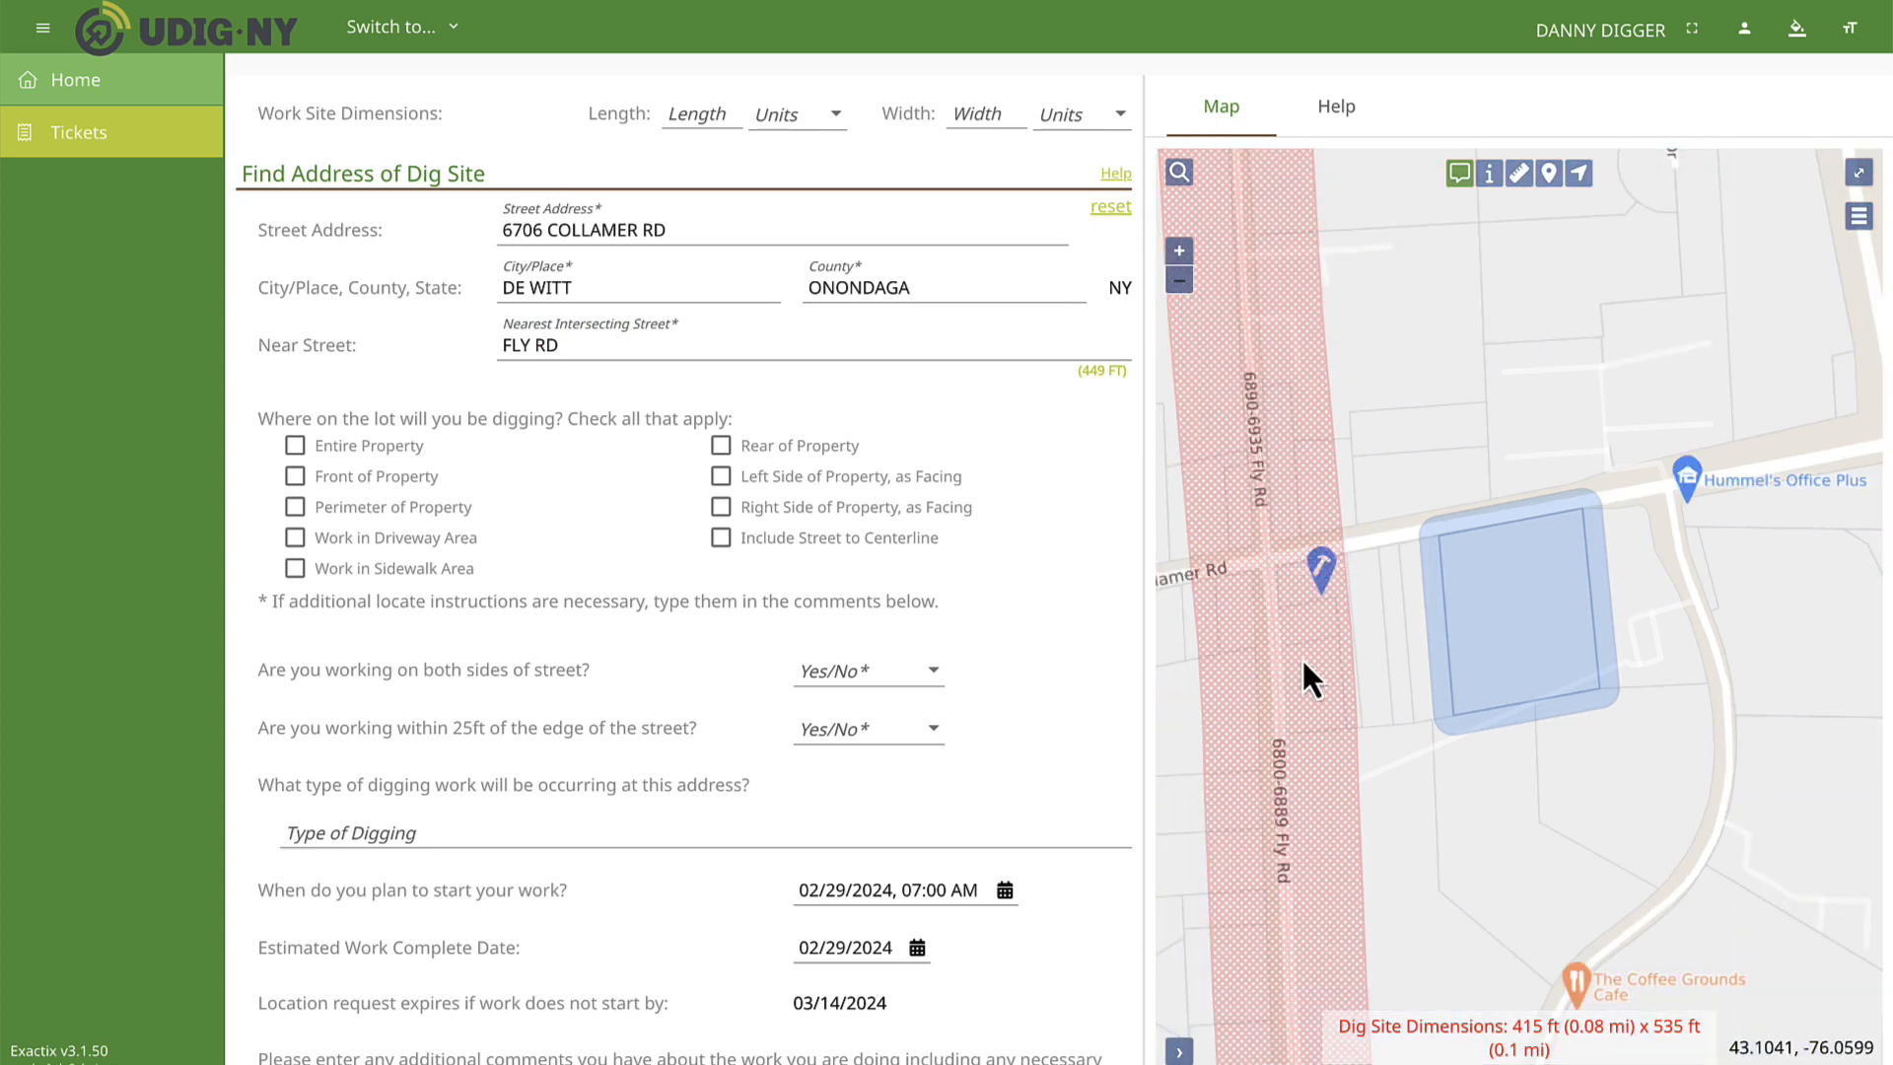
left_click(1179, 284)
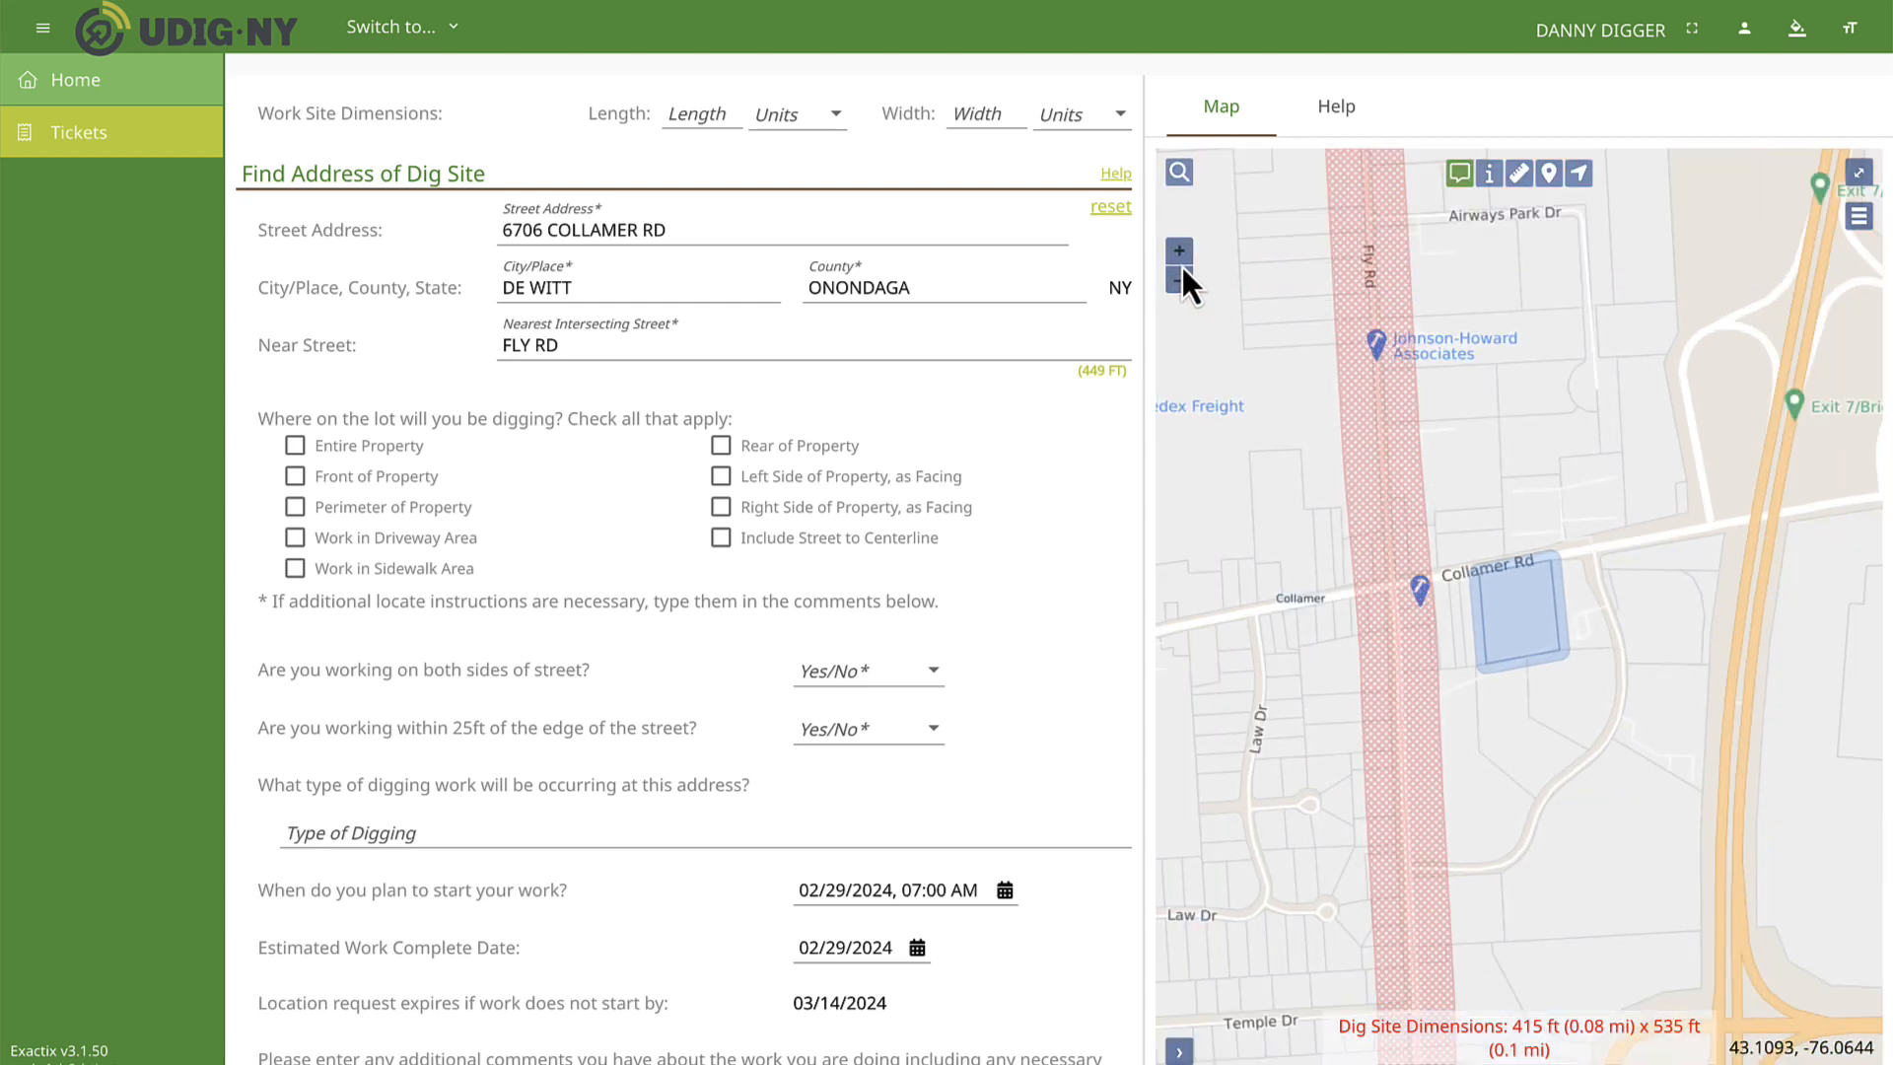
left_click(1180, 254)
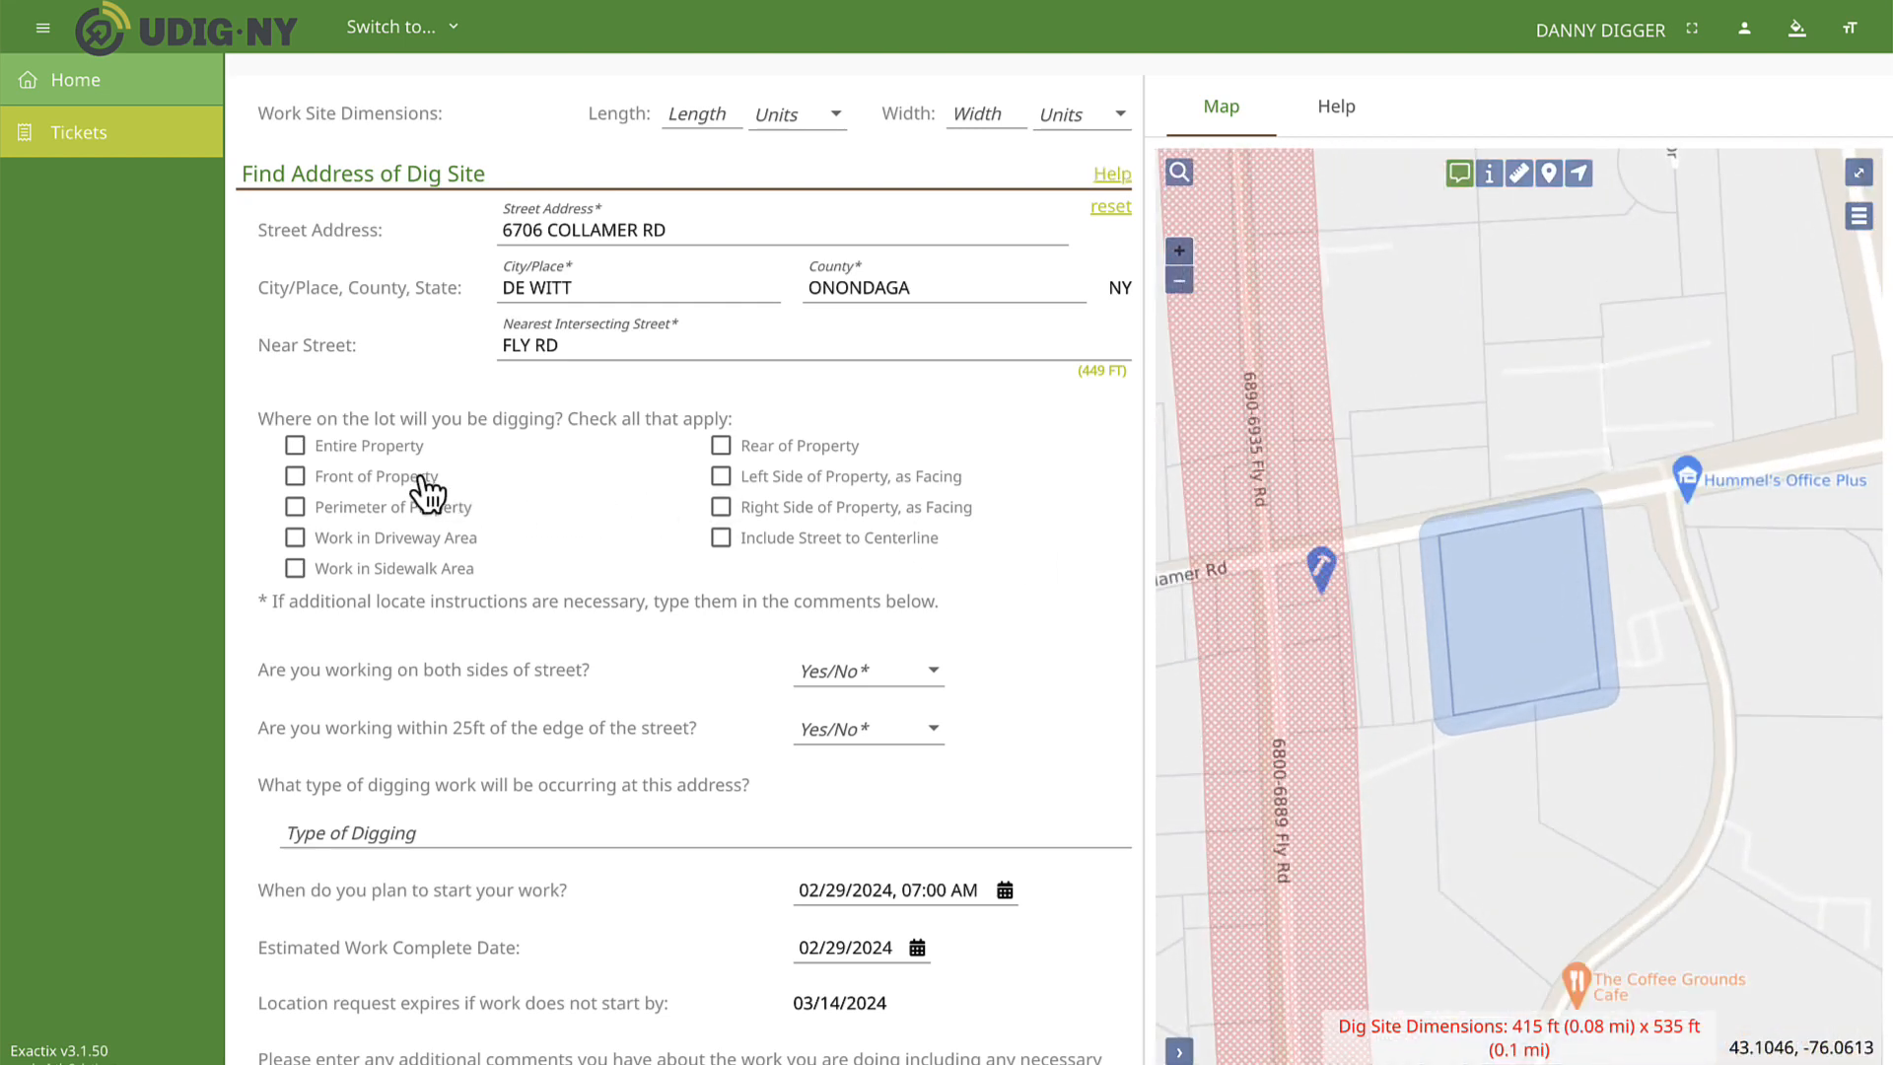
Mark Entire Property as the digging location and answer No to working on both sides of the street.
left_click(401, 451)
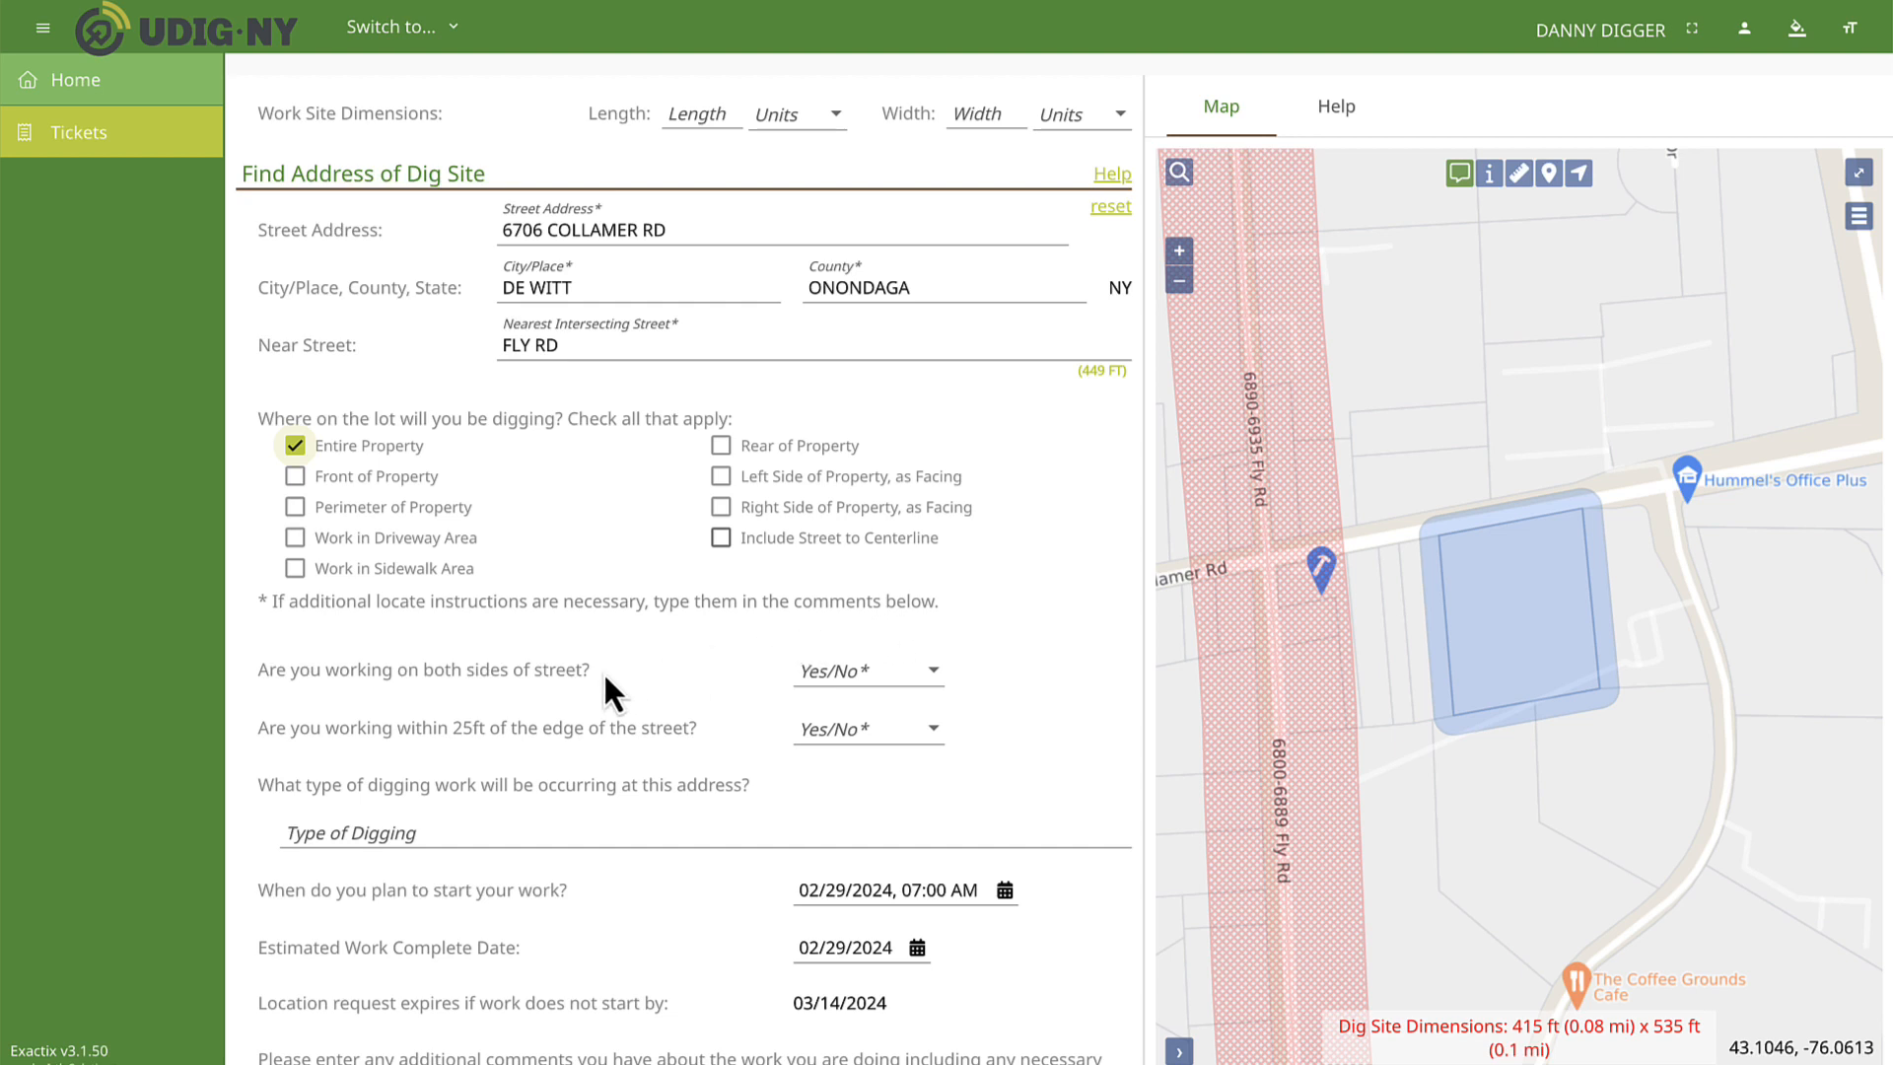
left_click(879, 674)
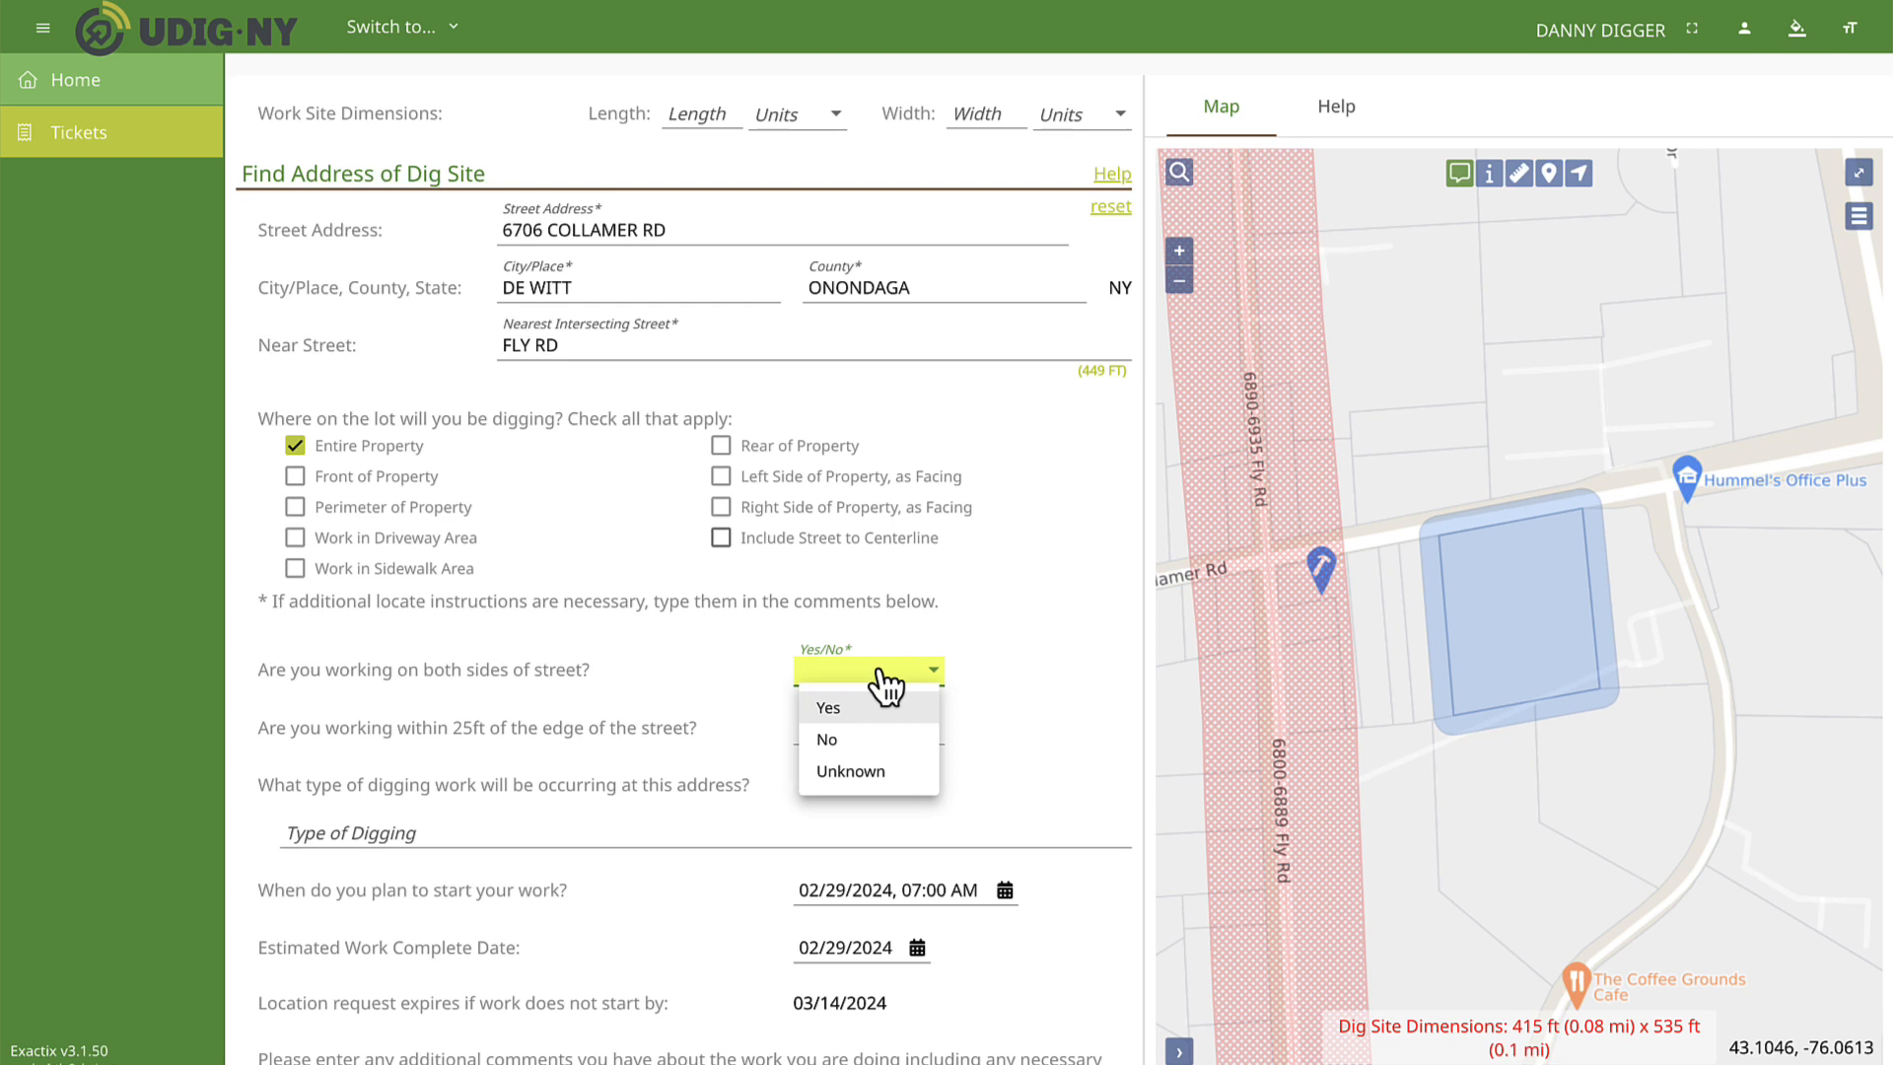
left_click(845, 741)
Try Yes for working on both sides of the street to compare the mapped area, and return the answer to No.
left_click(862, 672)
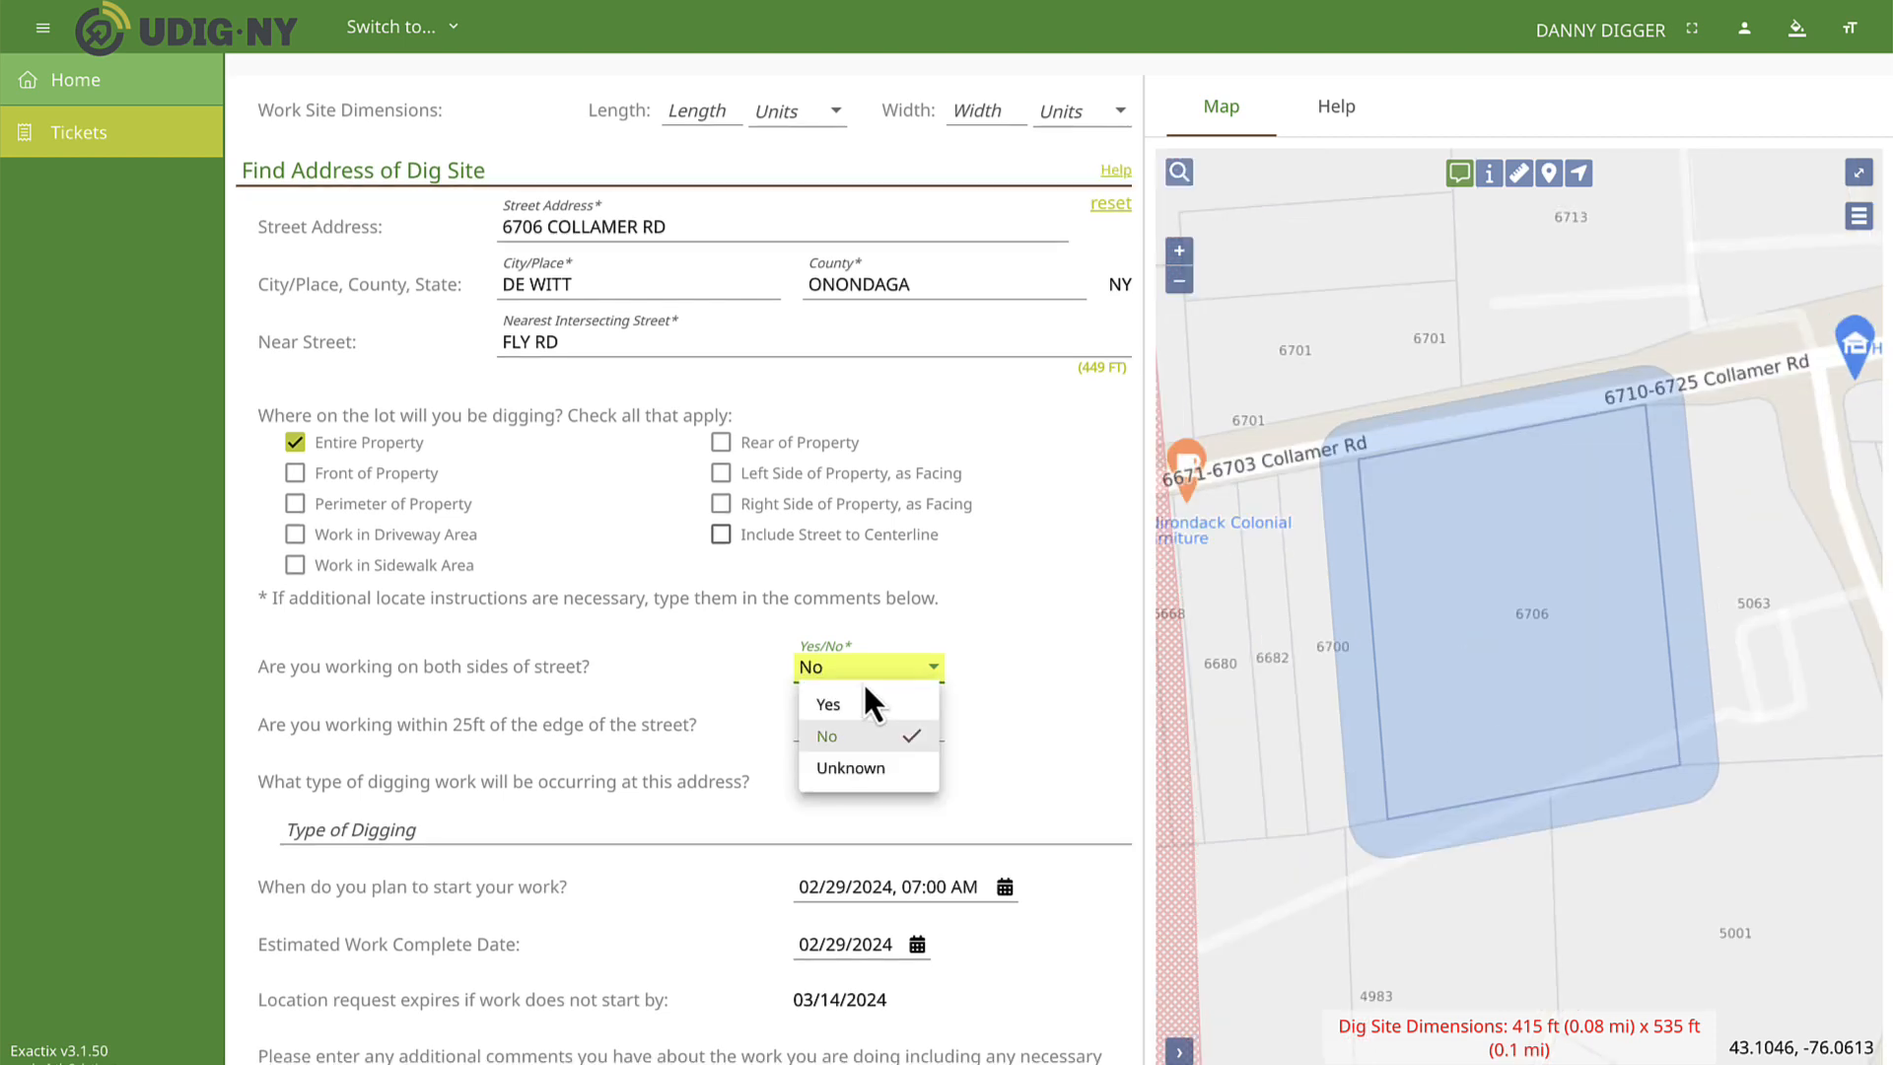
left_click(843, 706)
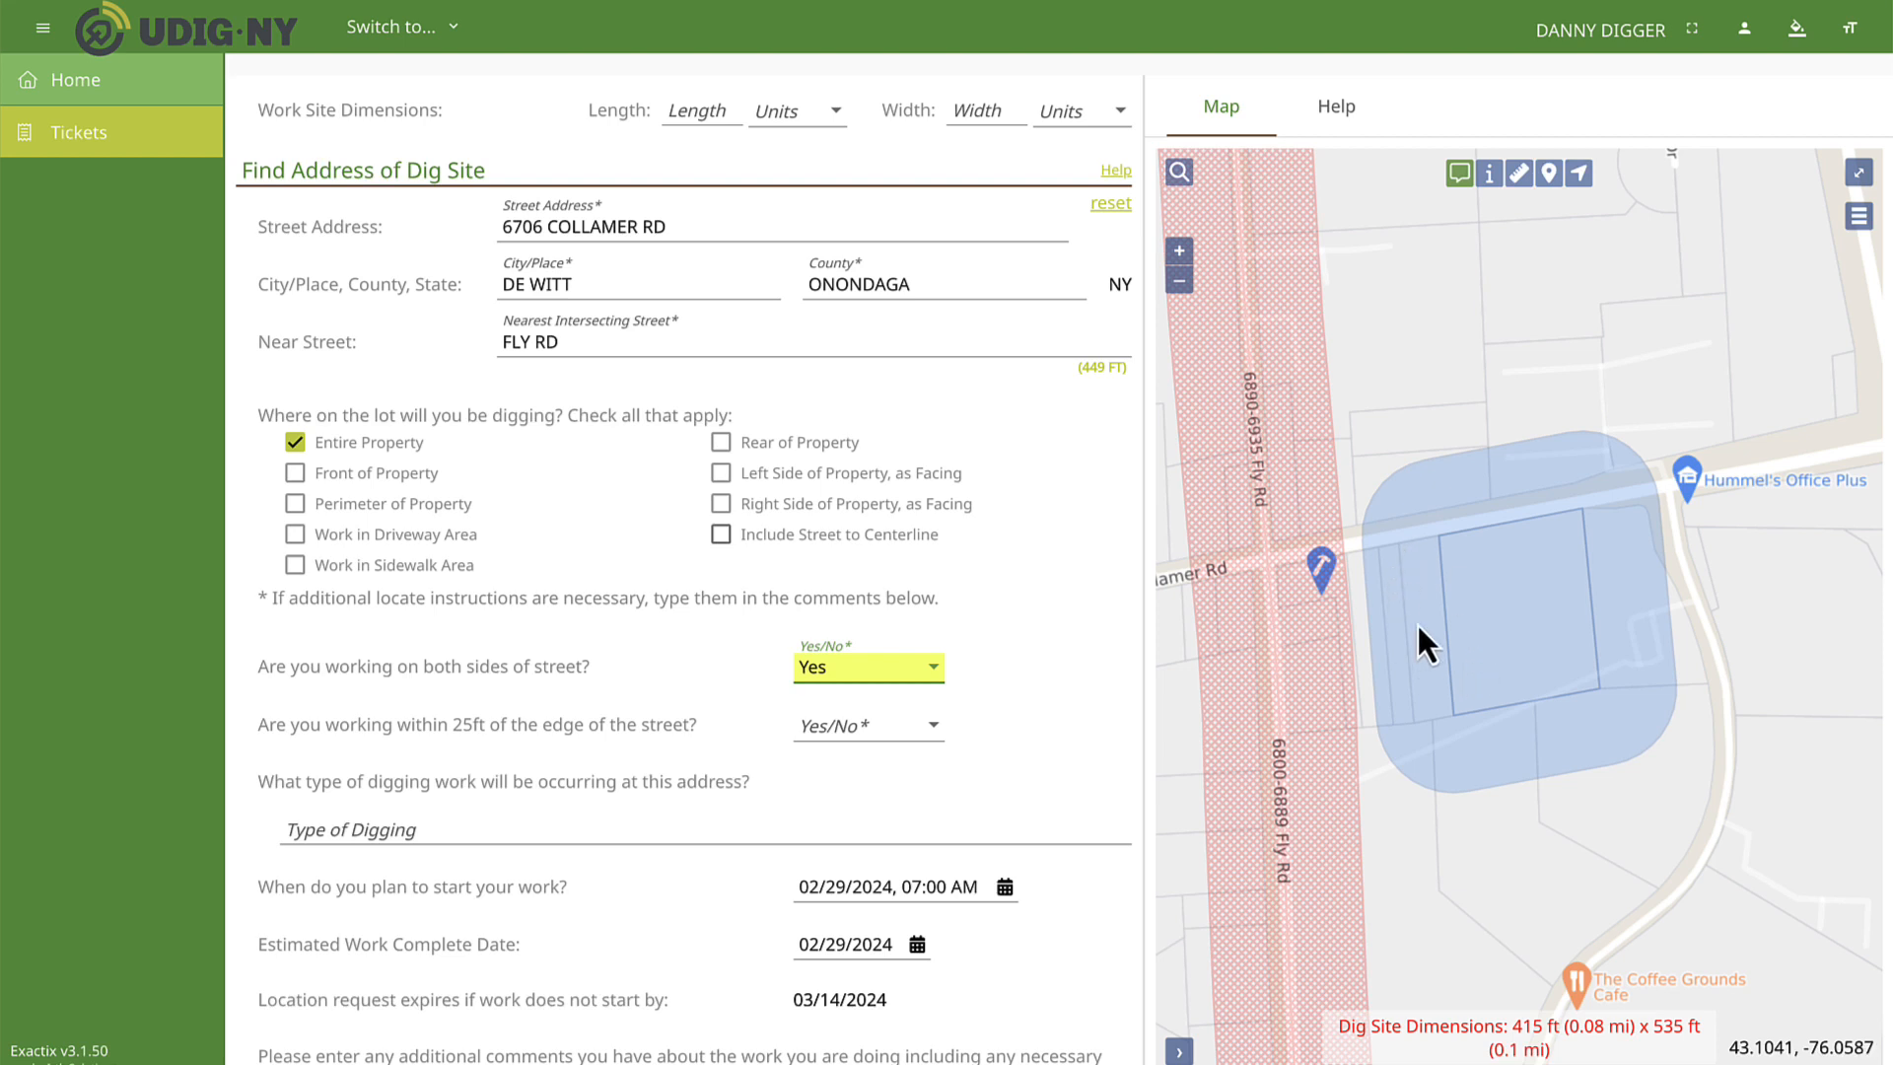
left_click(901, 672)
left_click(856, 739)
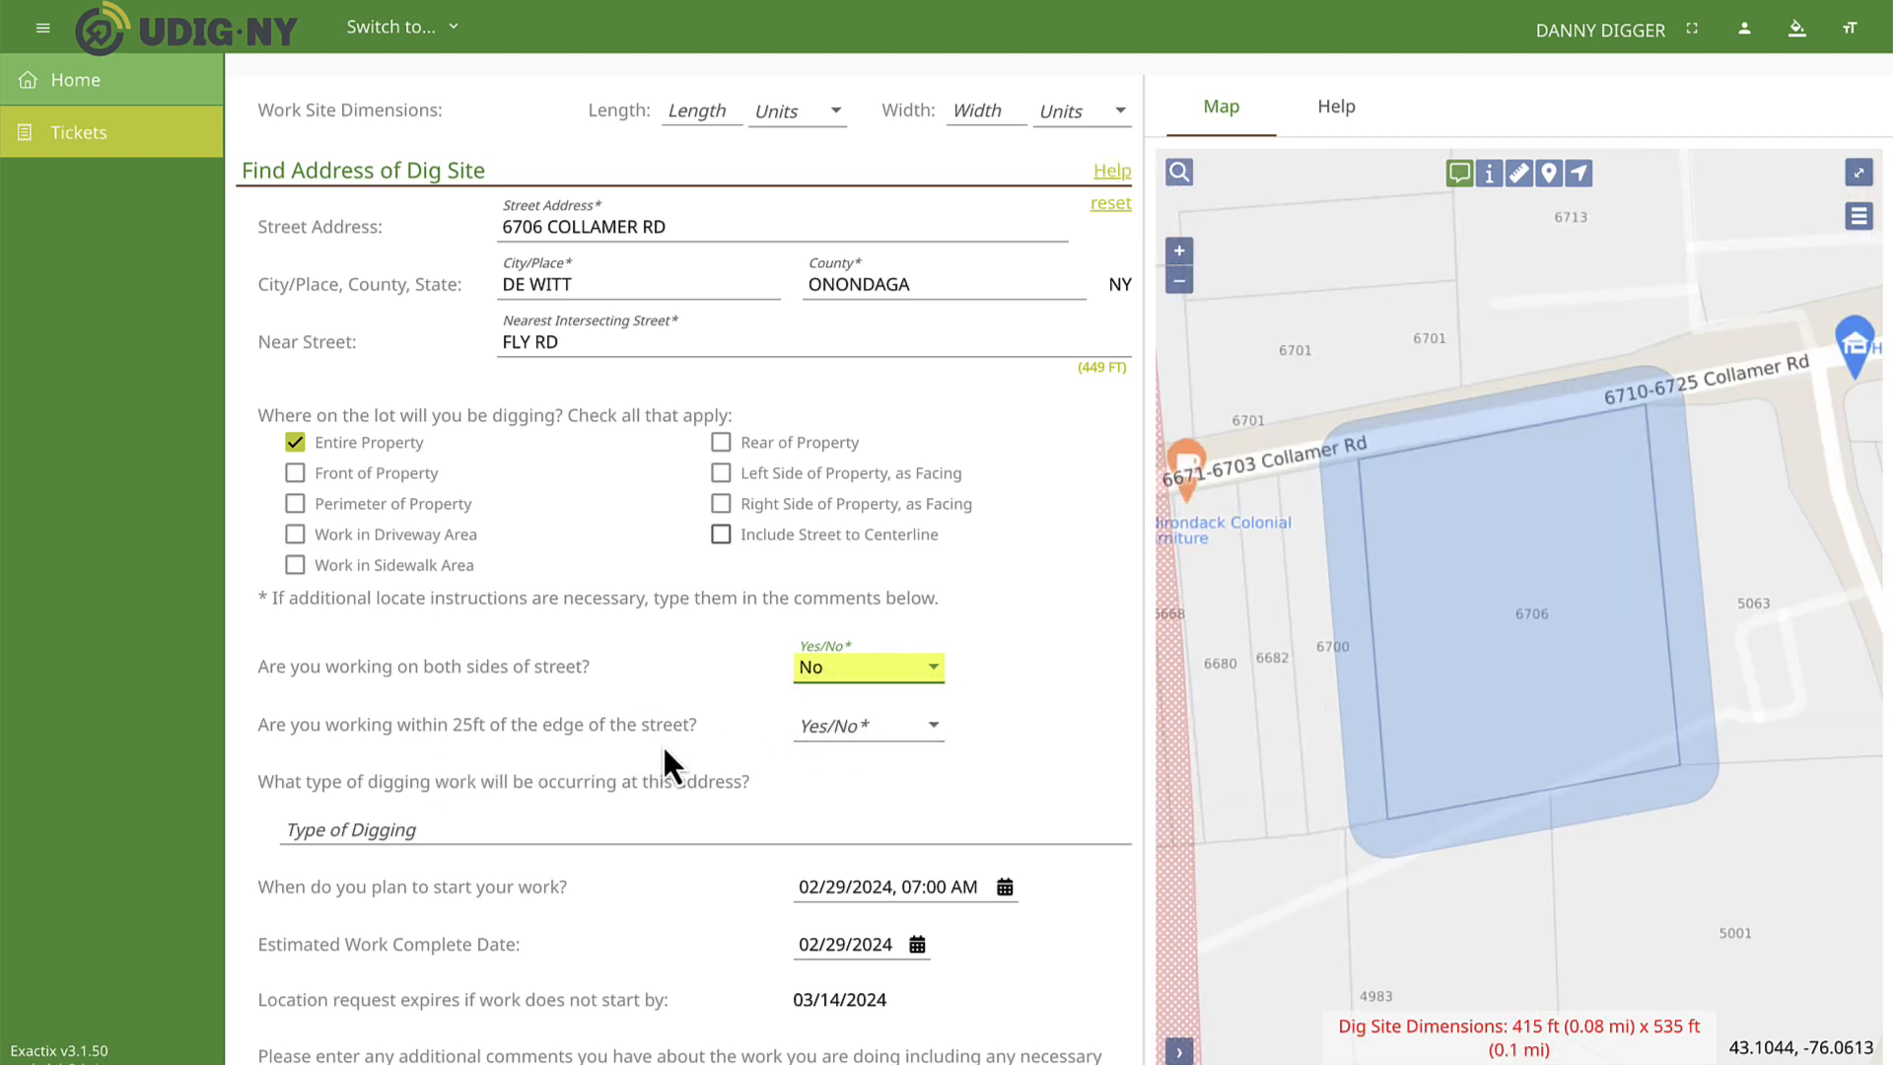
Answer No to working within 25ft of the street edge and add FENCE INSTALL, ADDITION and INSTALL DECK as the types of digging.
left_click(887, 730)
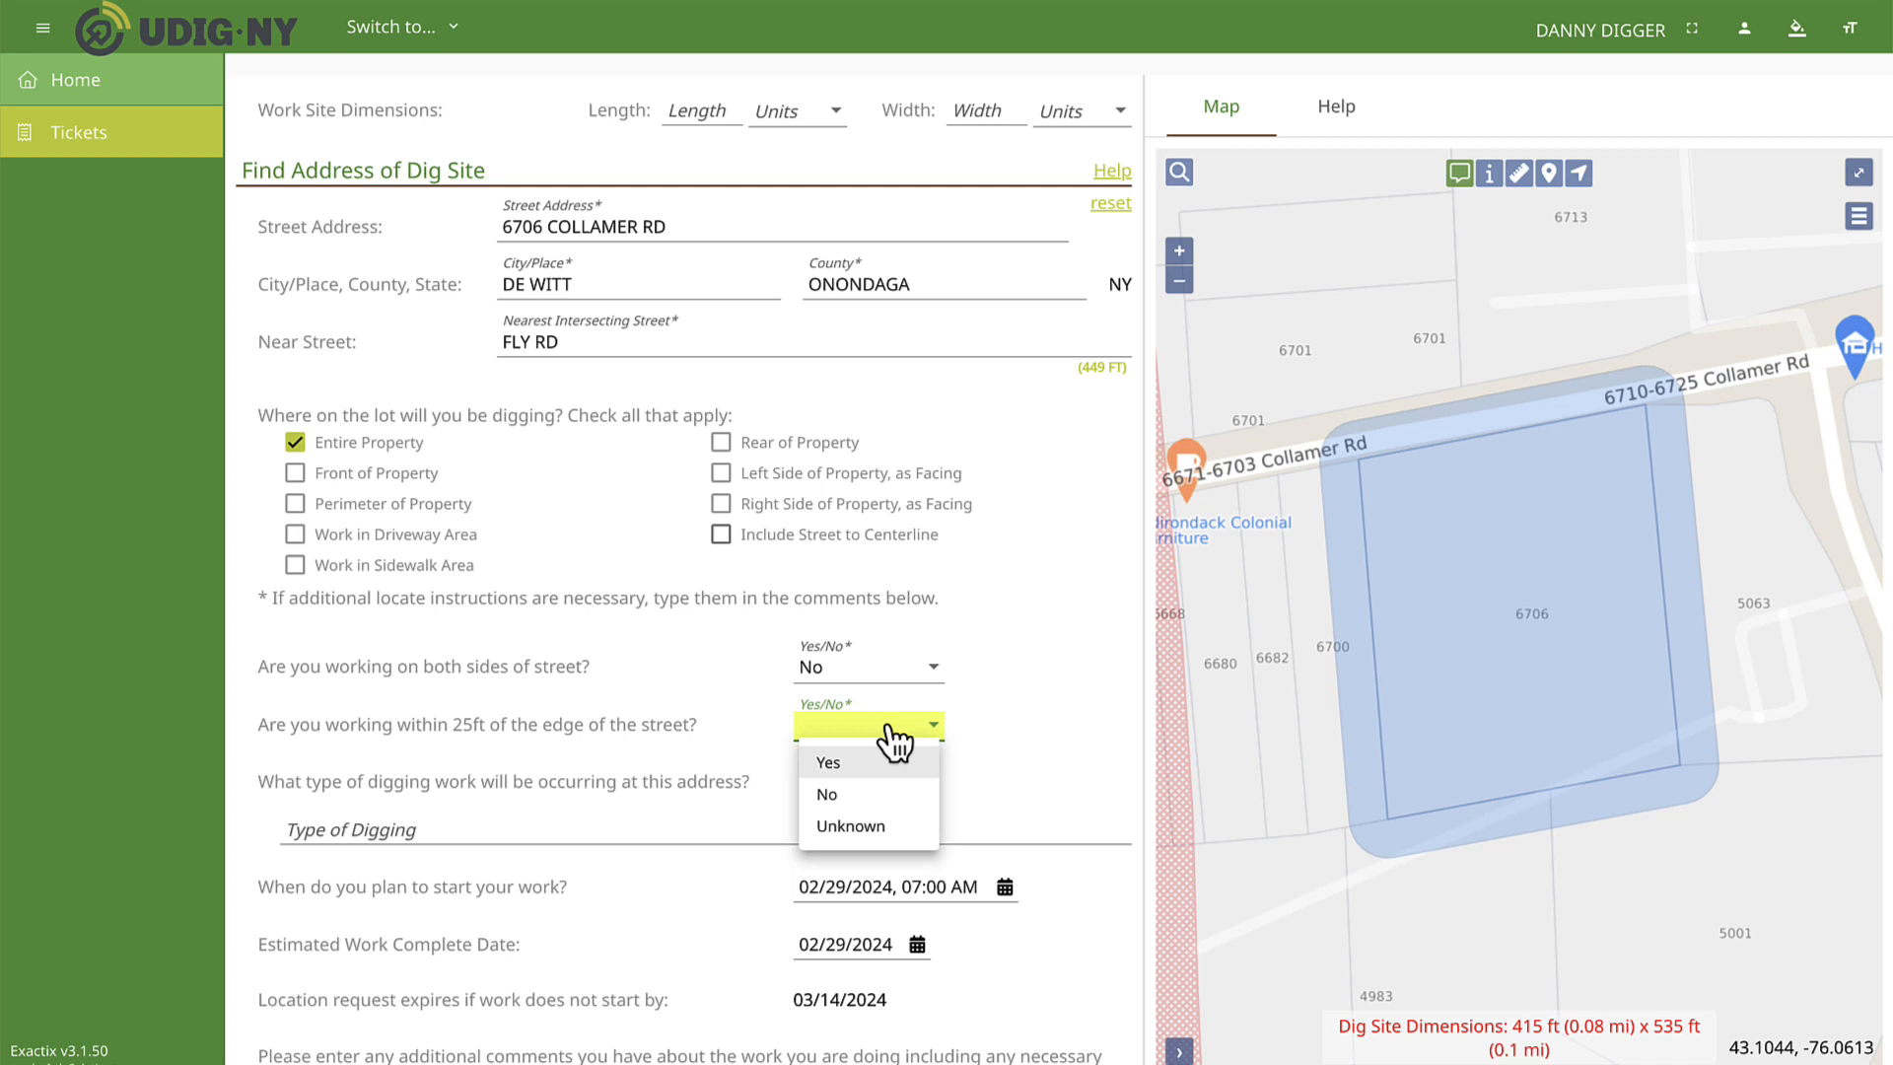
left_click(885, 797)
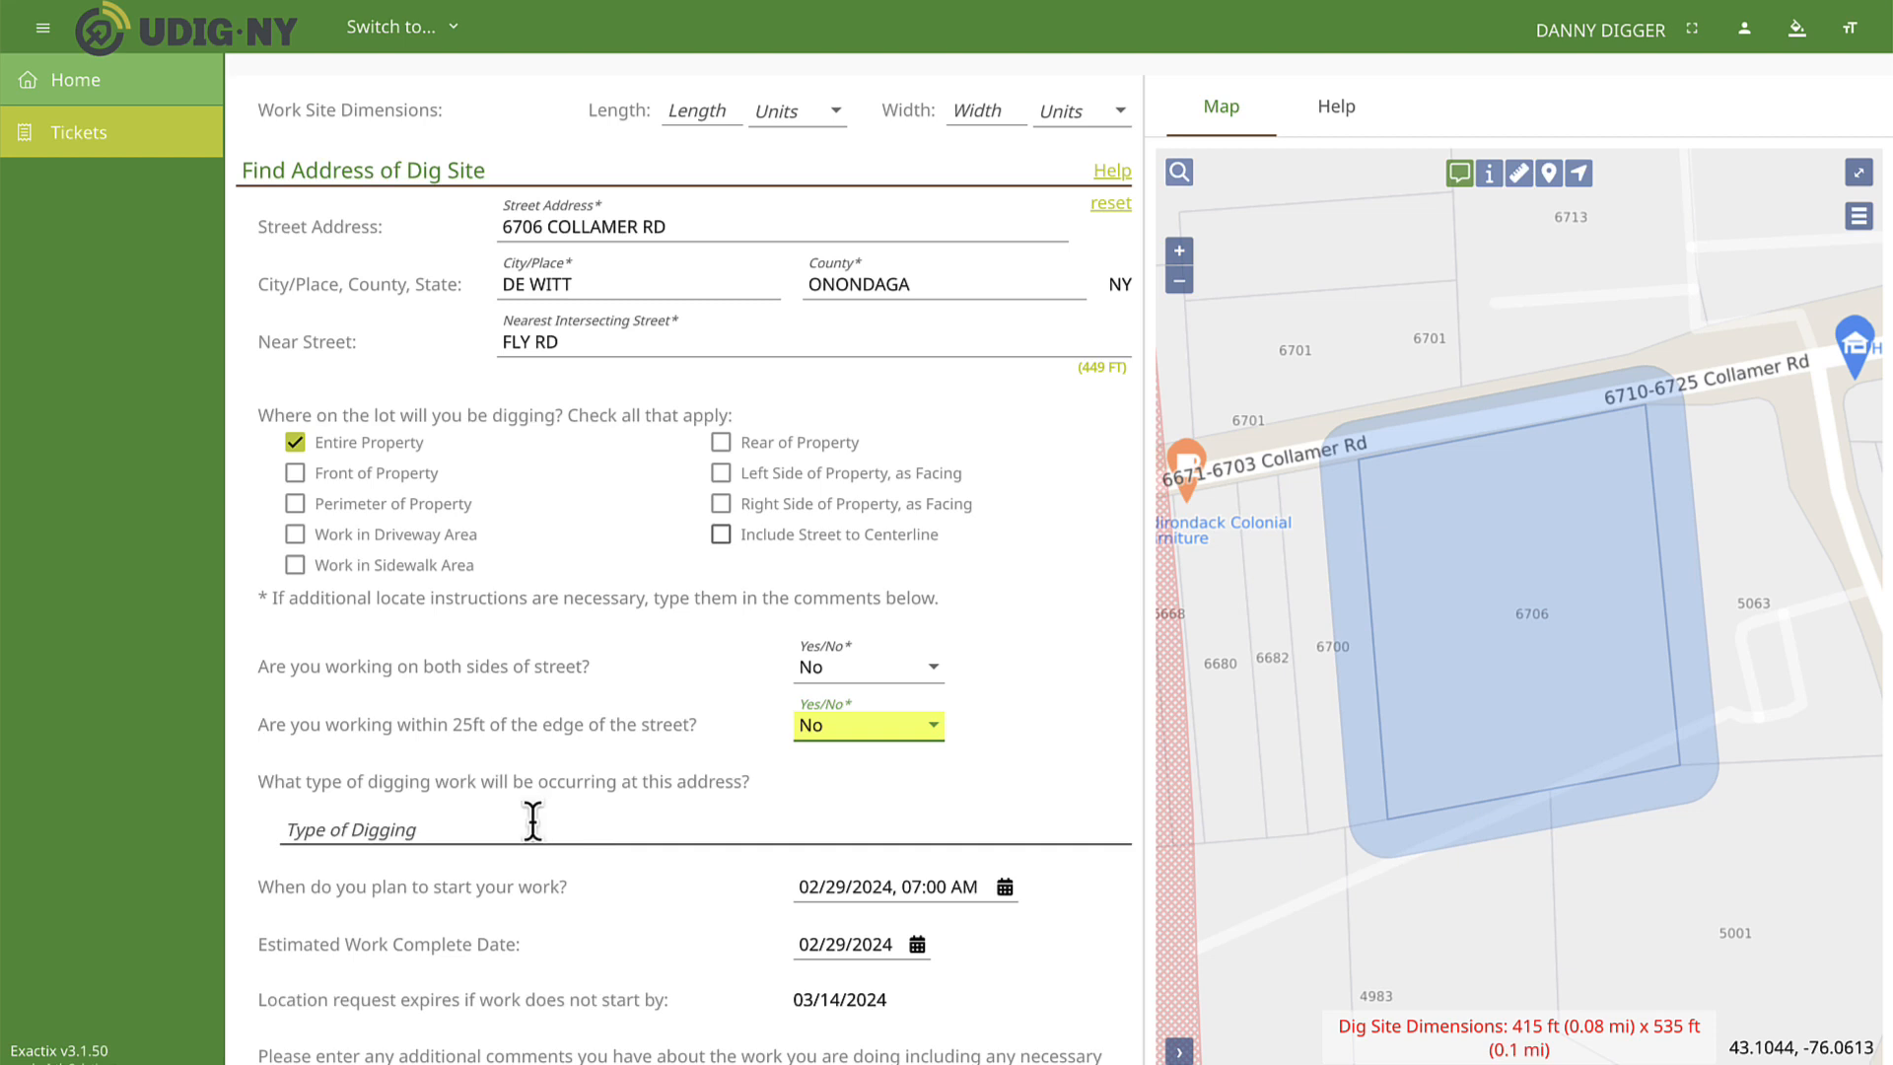
left_click(533, 821)
scroll(521, 631, "down", 1)
scroll(521, 630, "down", 5)
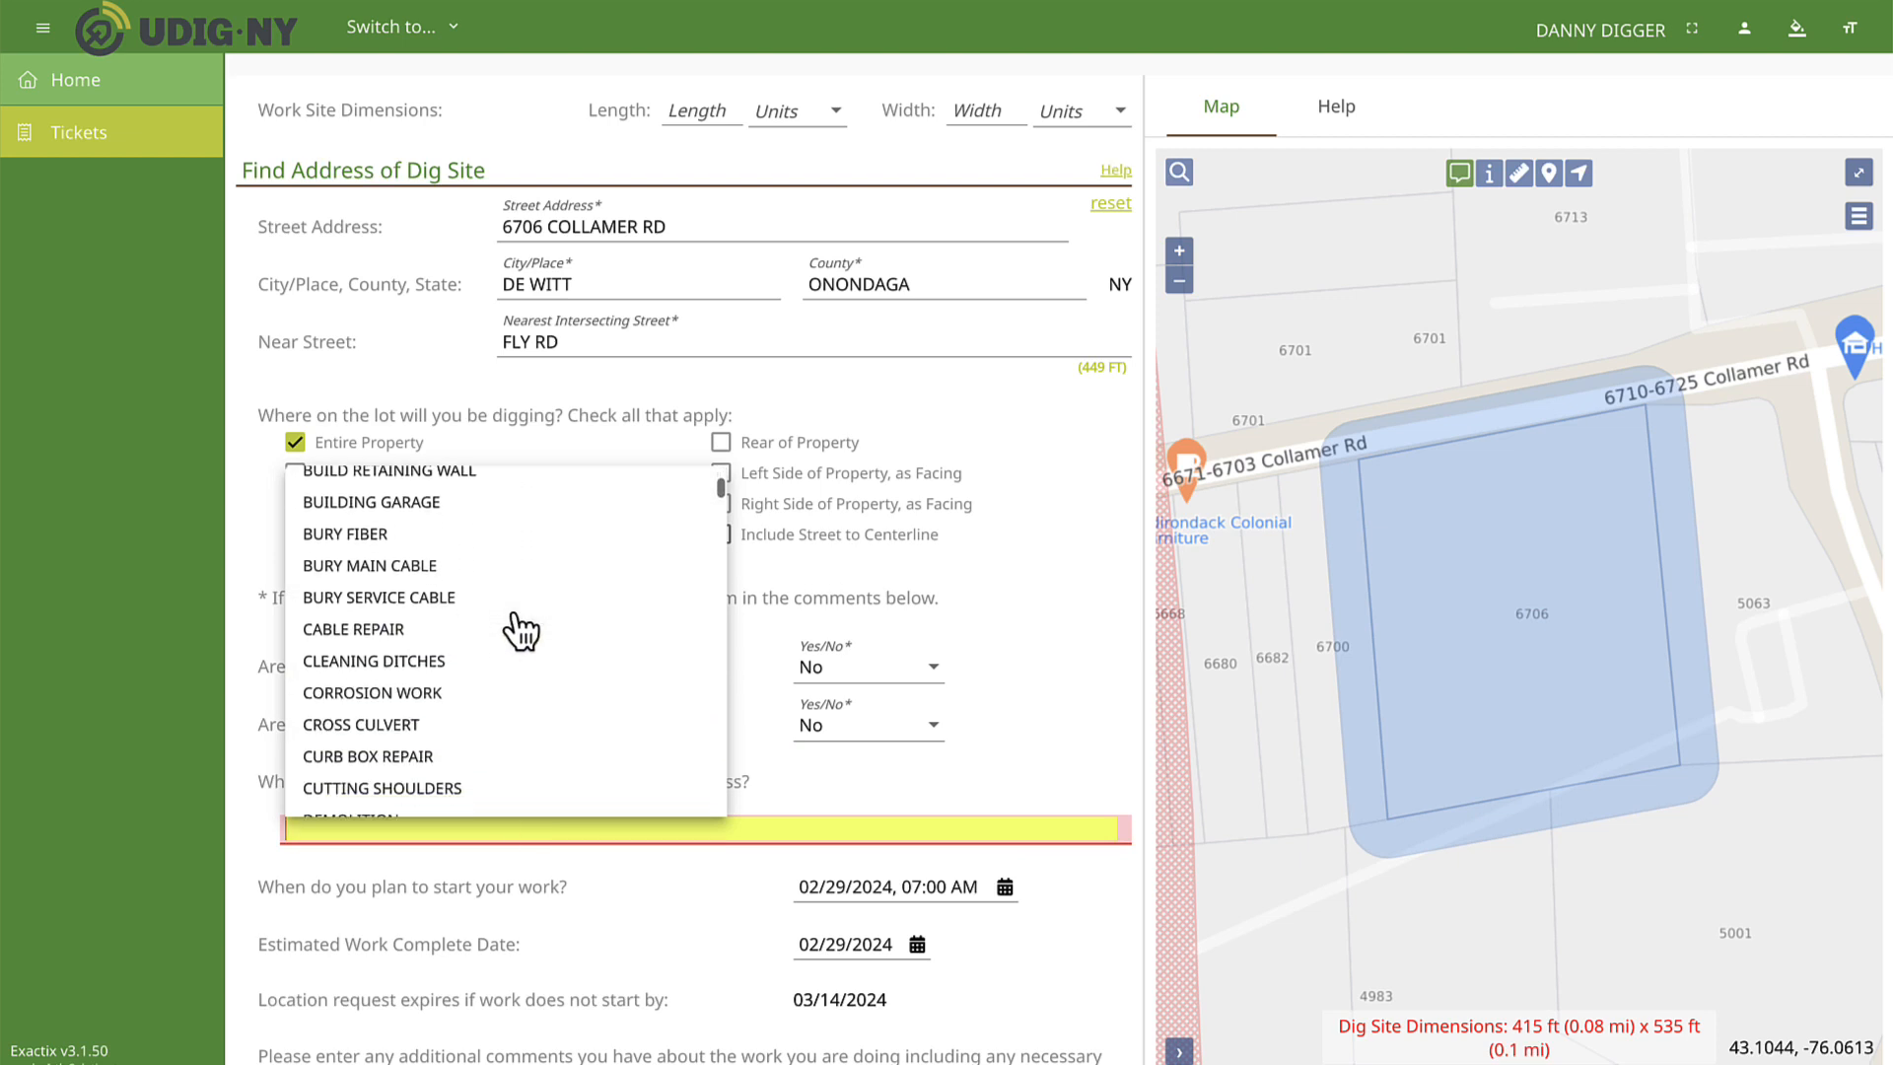
scroll(520, 631, "down", 5)
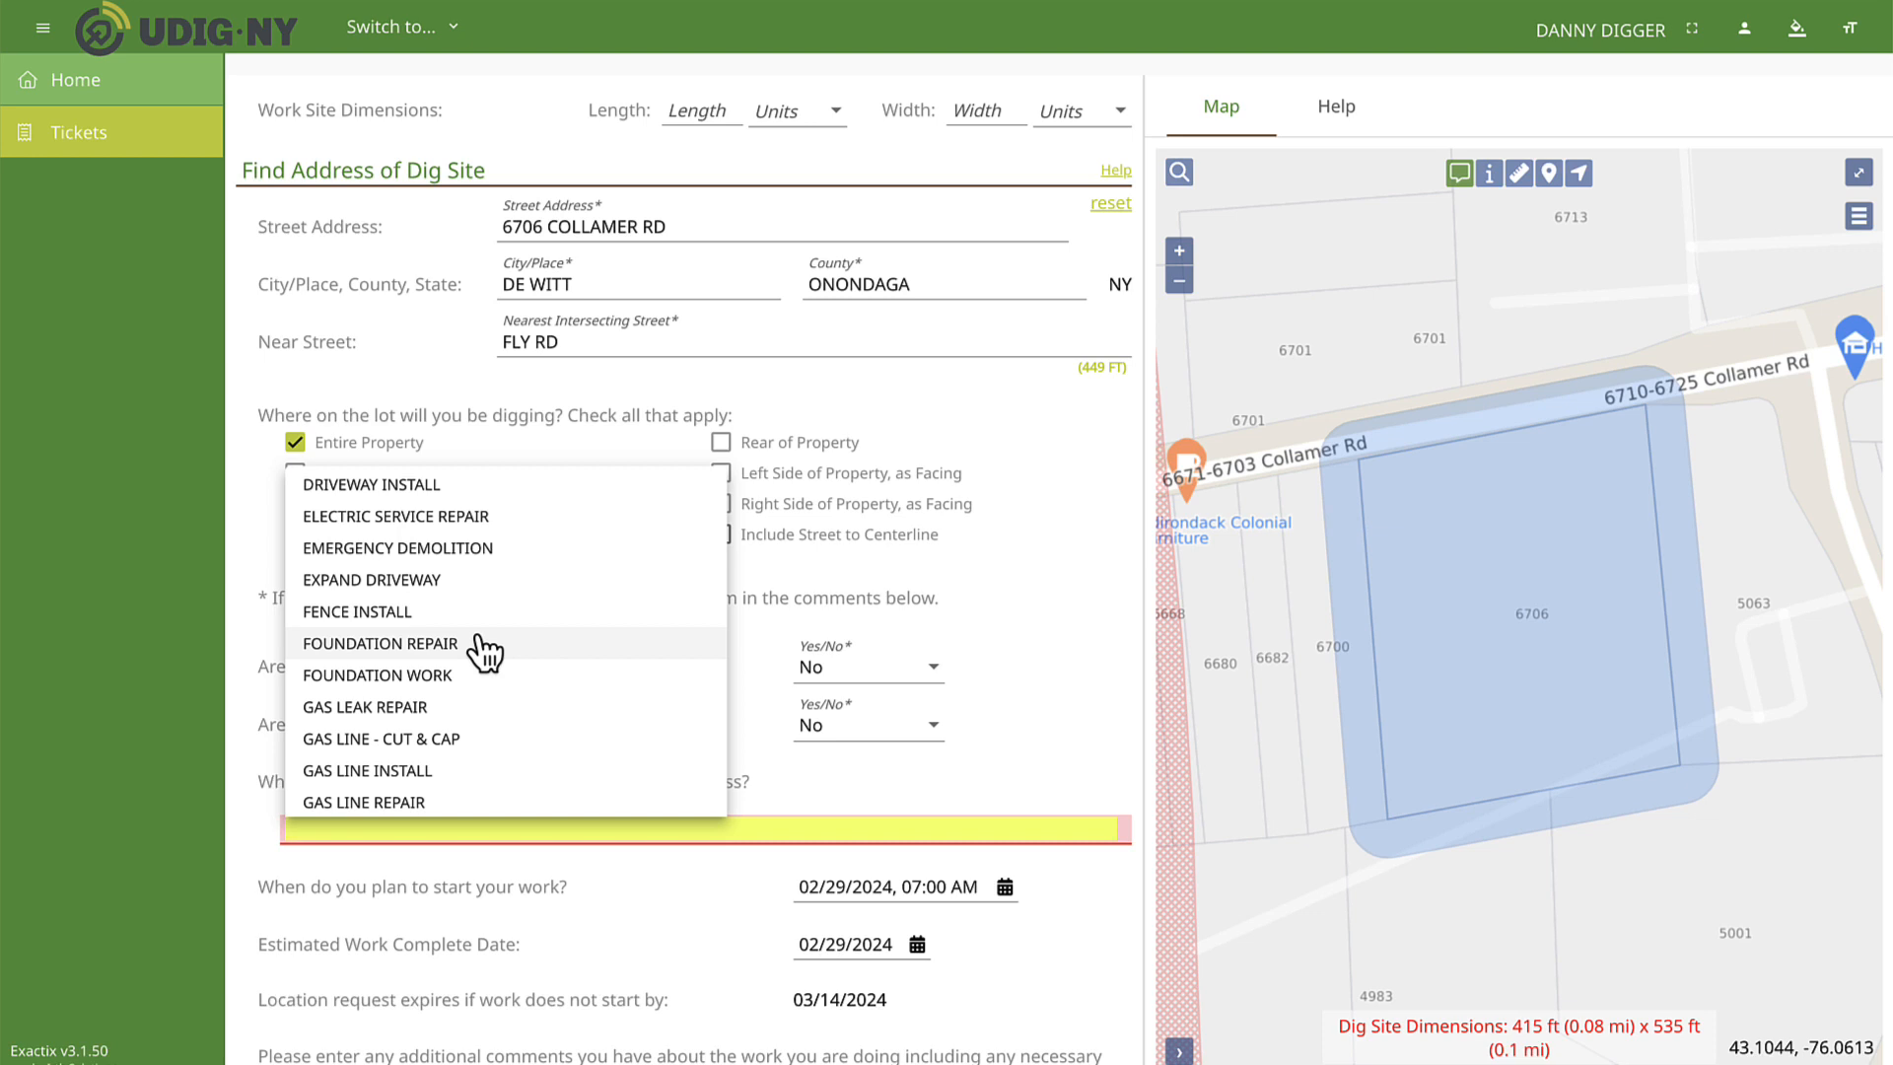
left_click(478, 613)
left_click(523, 839)
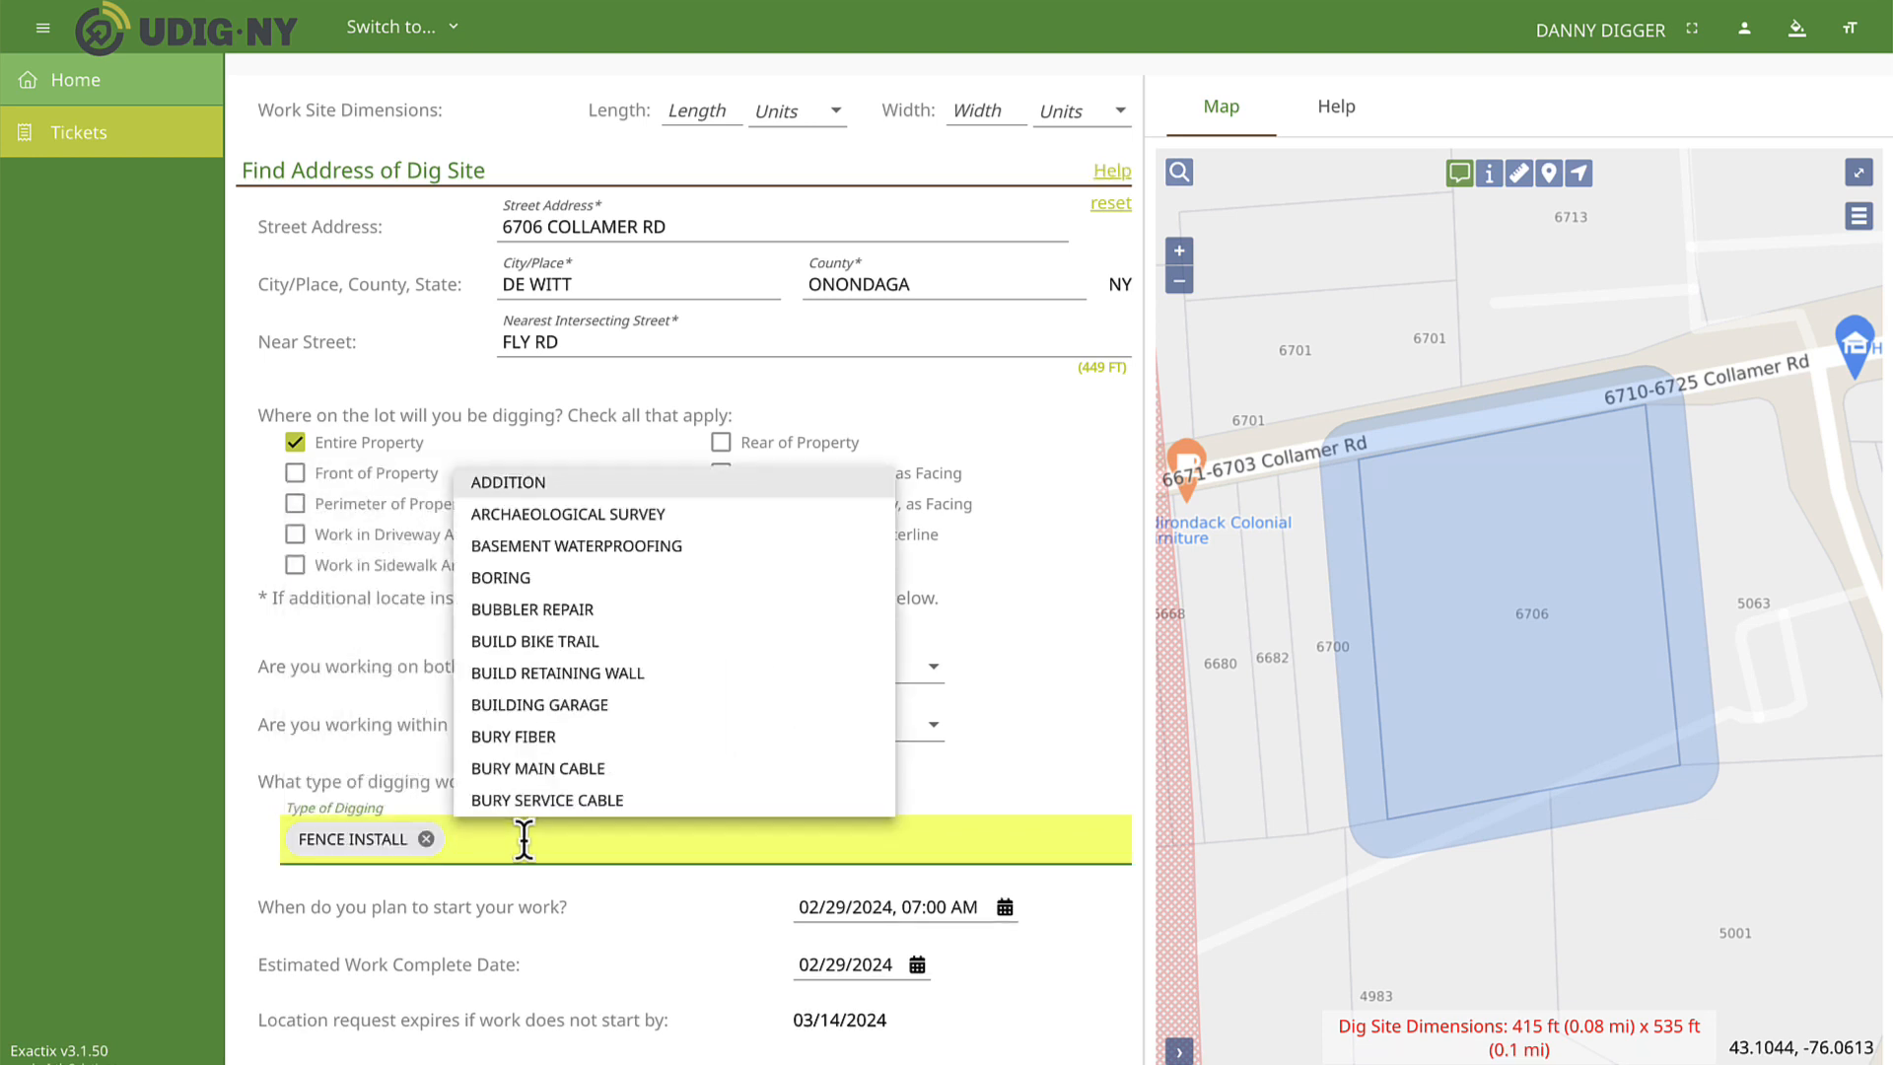
left_click(532, 483)
type("DEC")
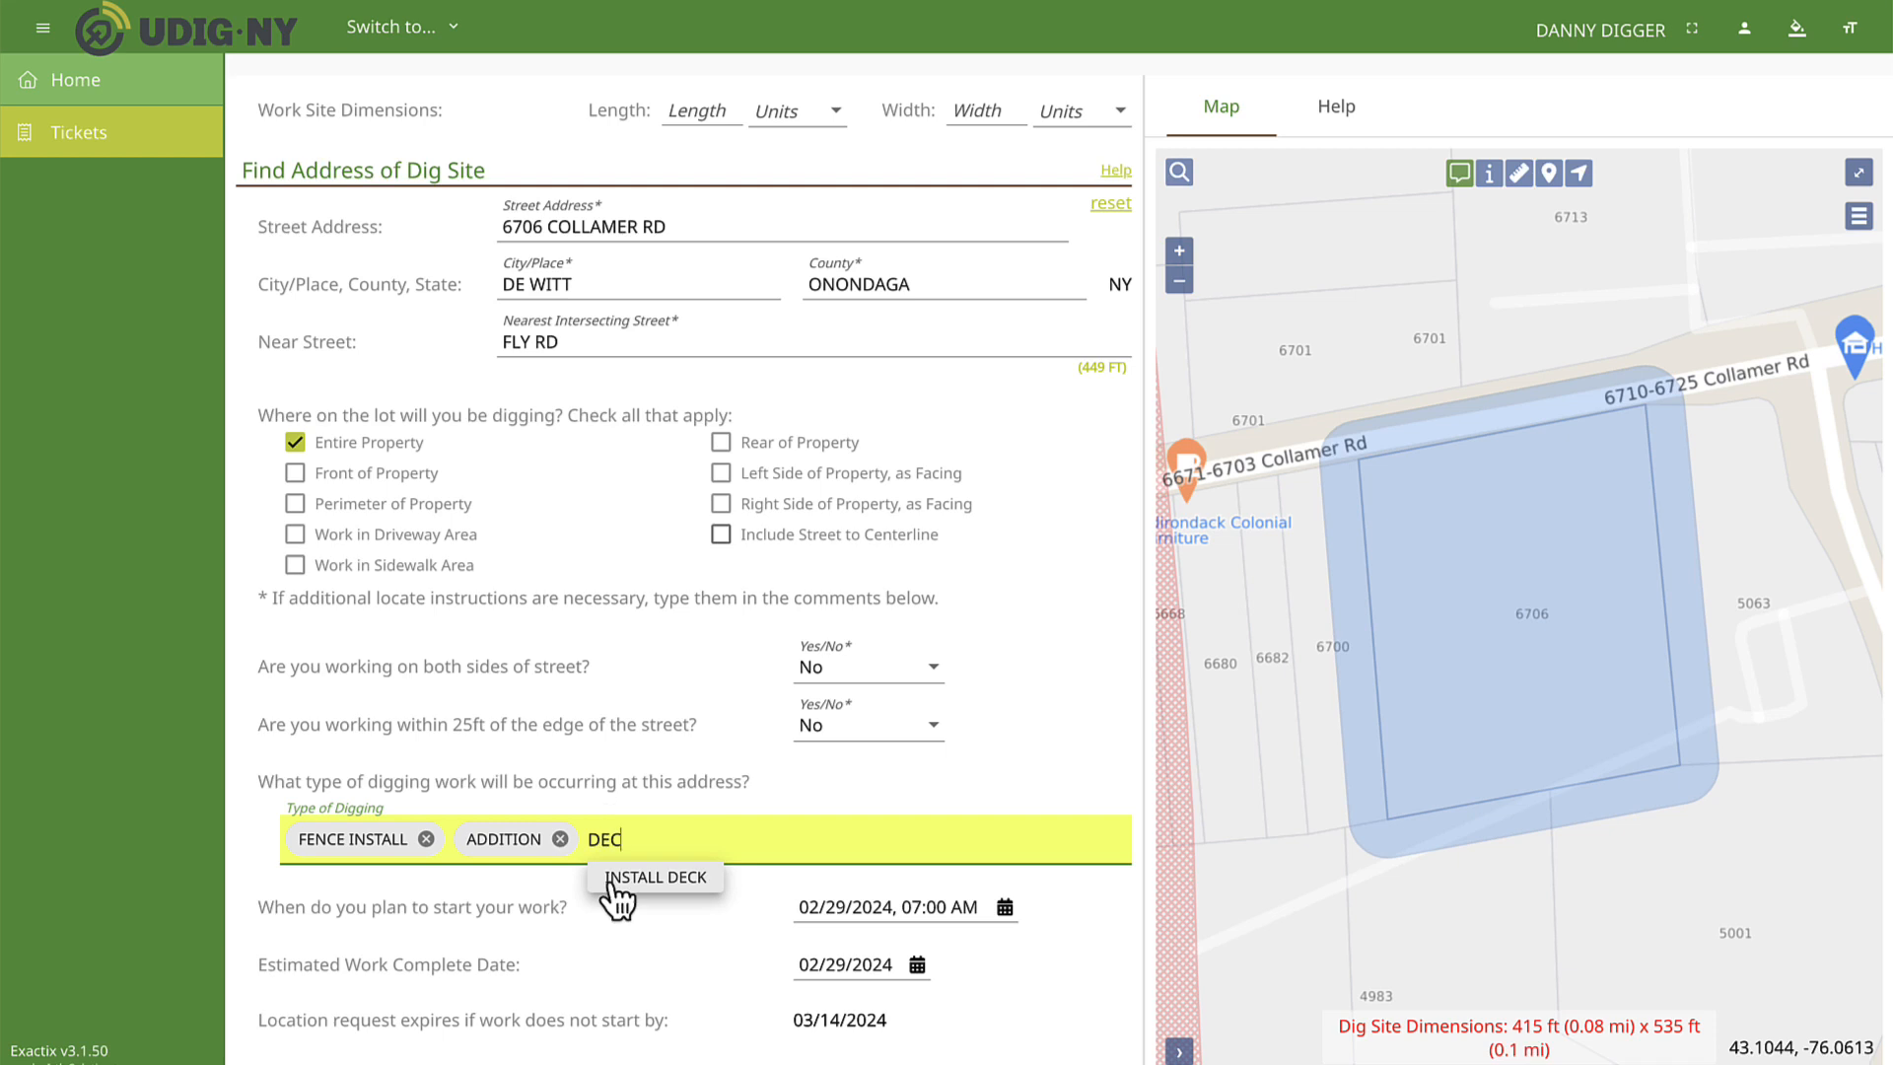
left_click(640, 892)
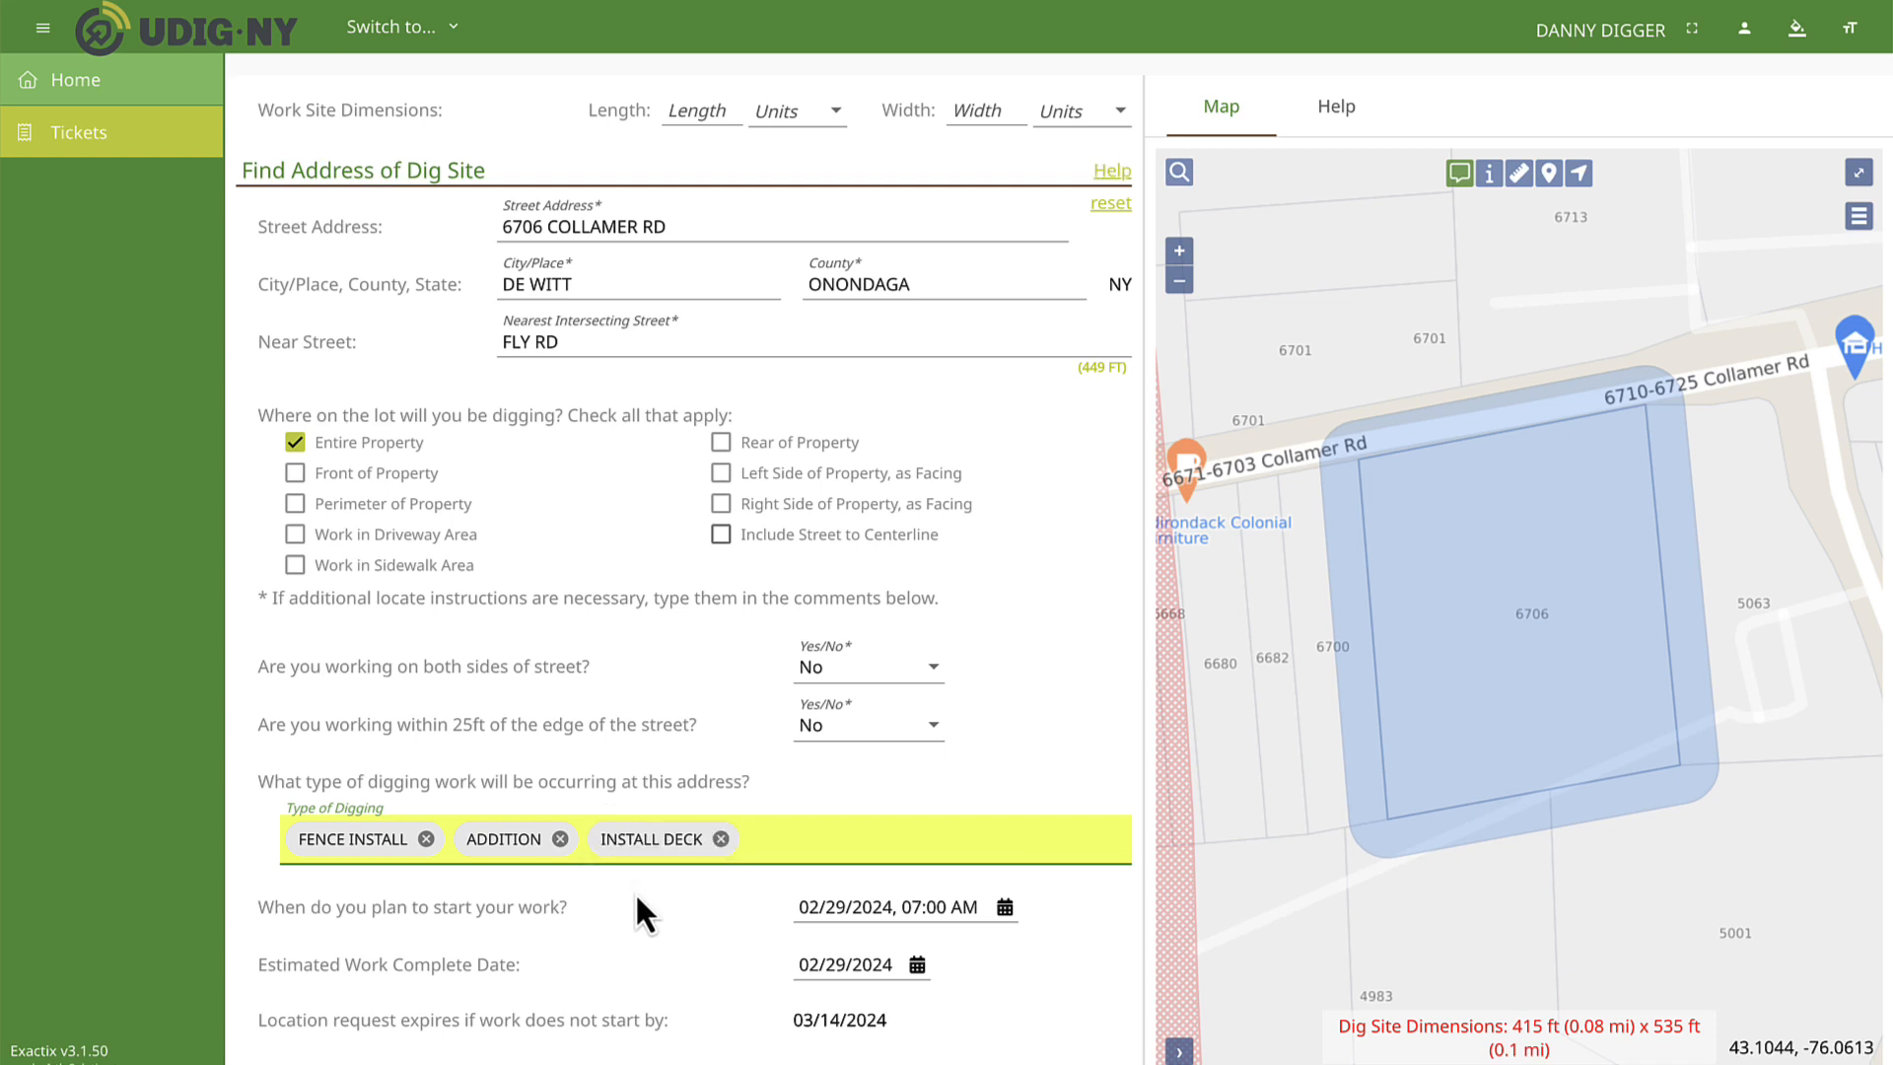
Set the planned work start to 03/06/2024 at 10:14 AM.
scroll(635, 891, "down", 3)
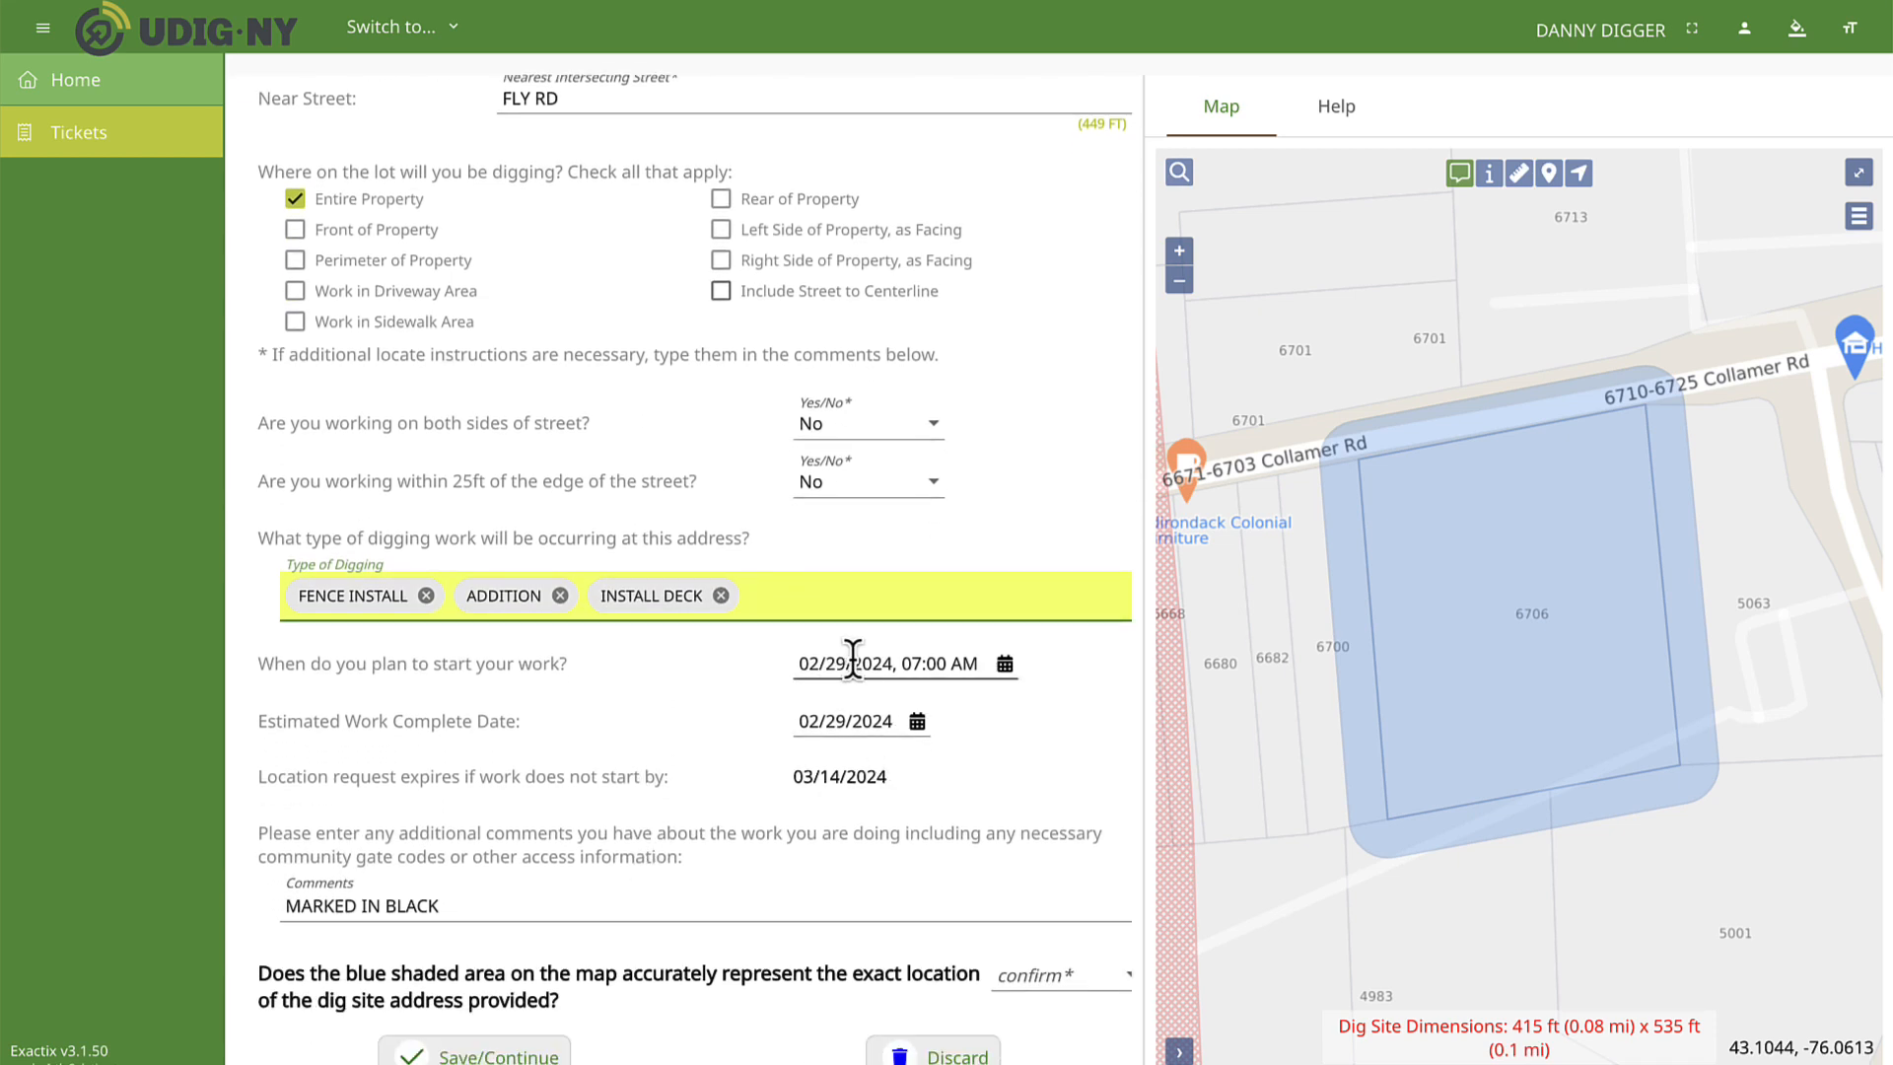
left_click(1004, 664)
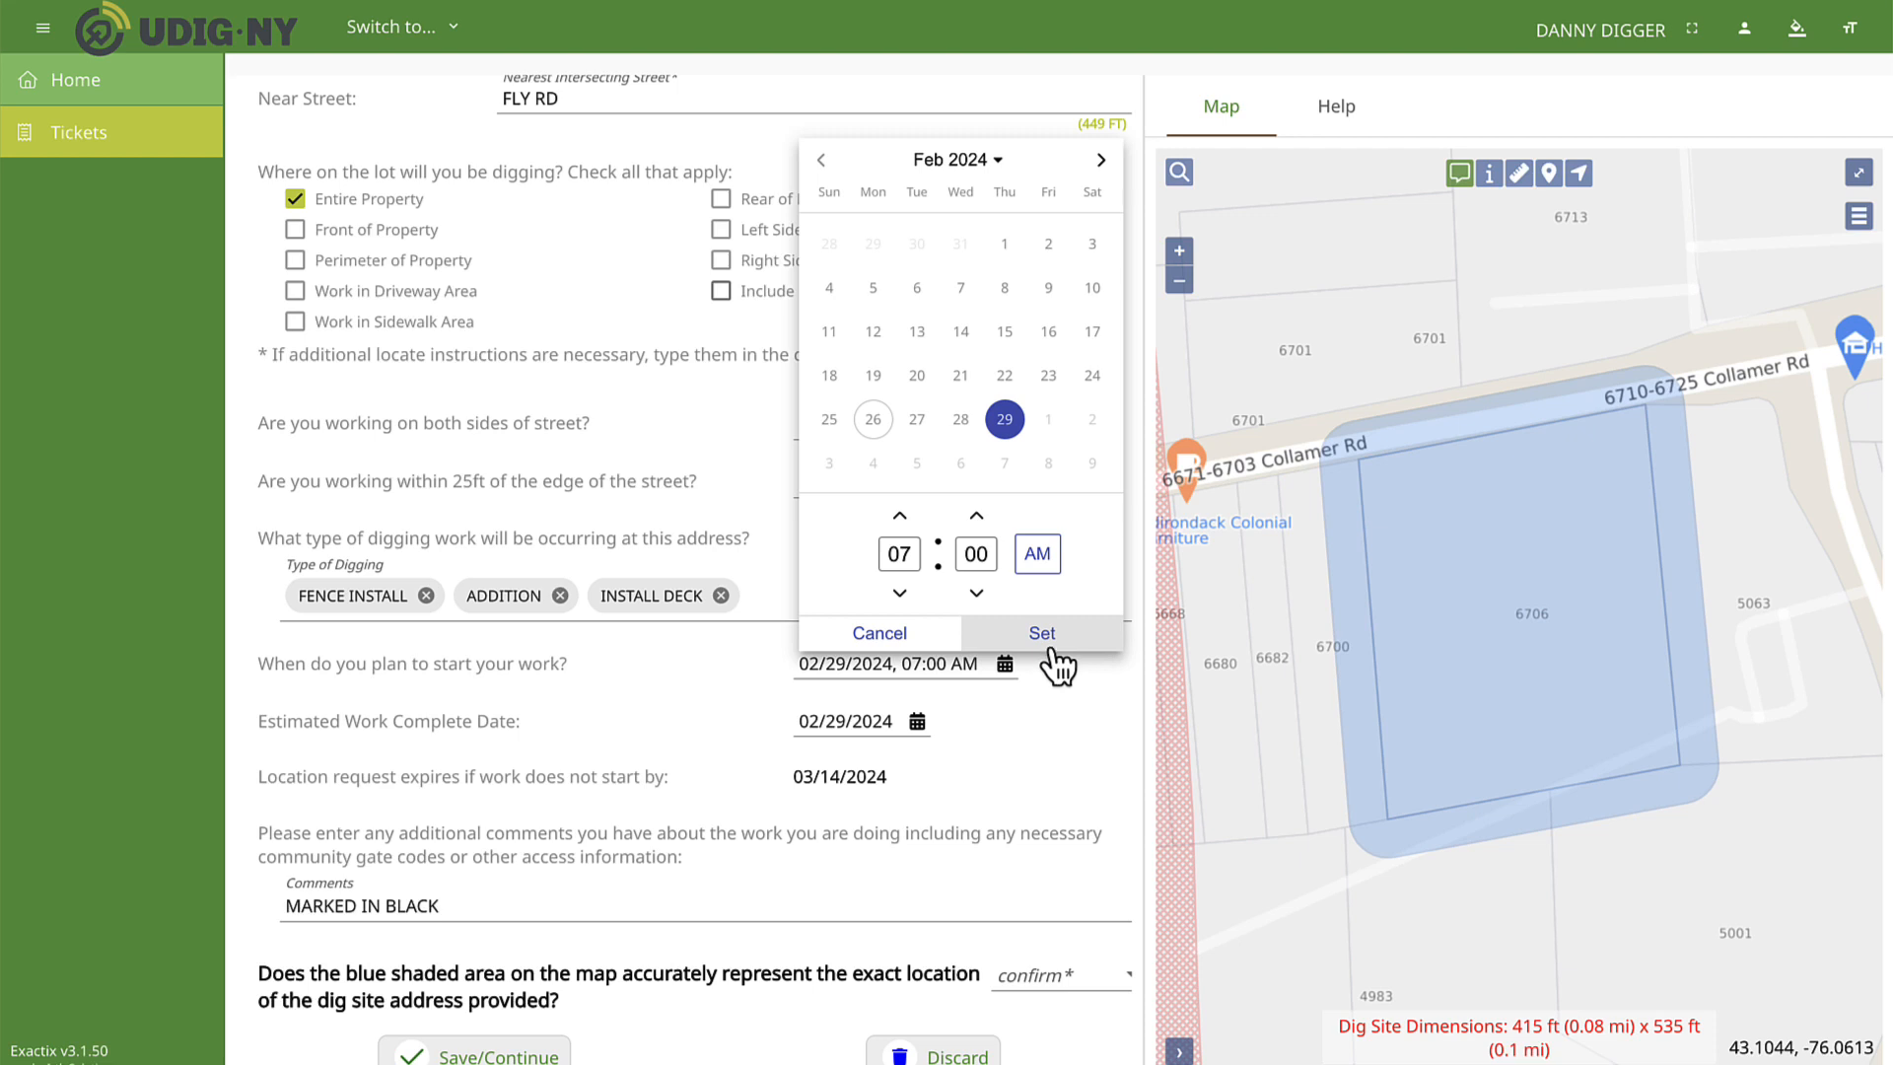
left_click(1101, 160)
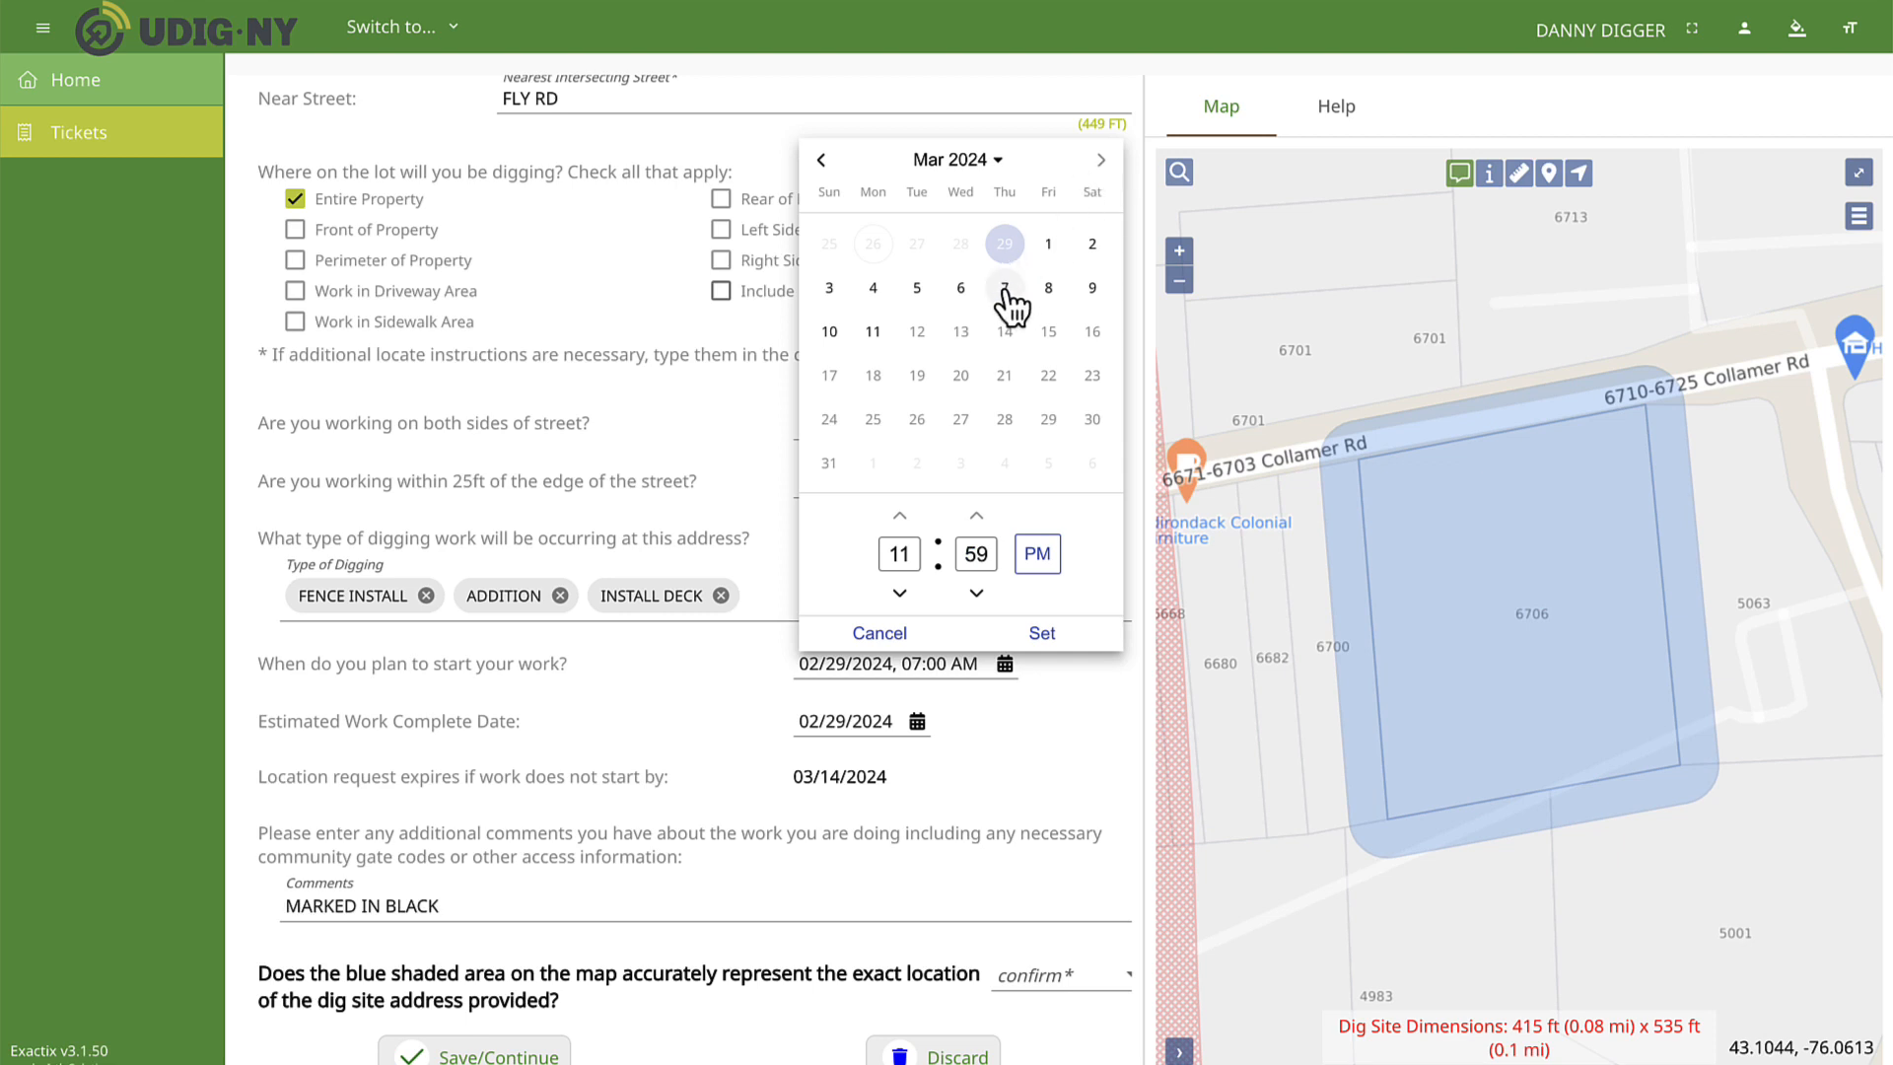
left_click(961, 288)
left_click(899, 593)
left_click(976, 593)
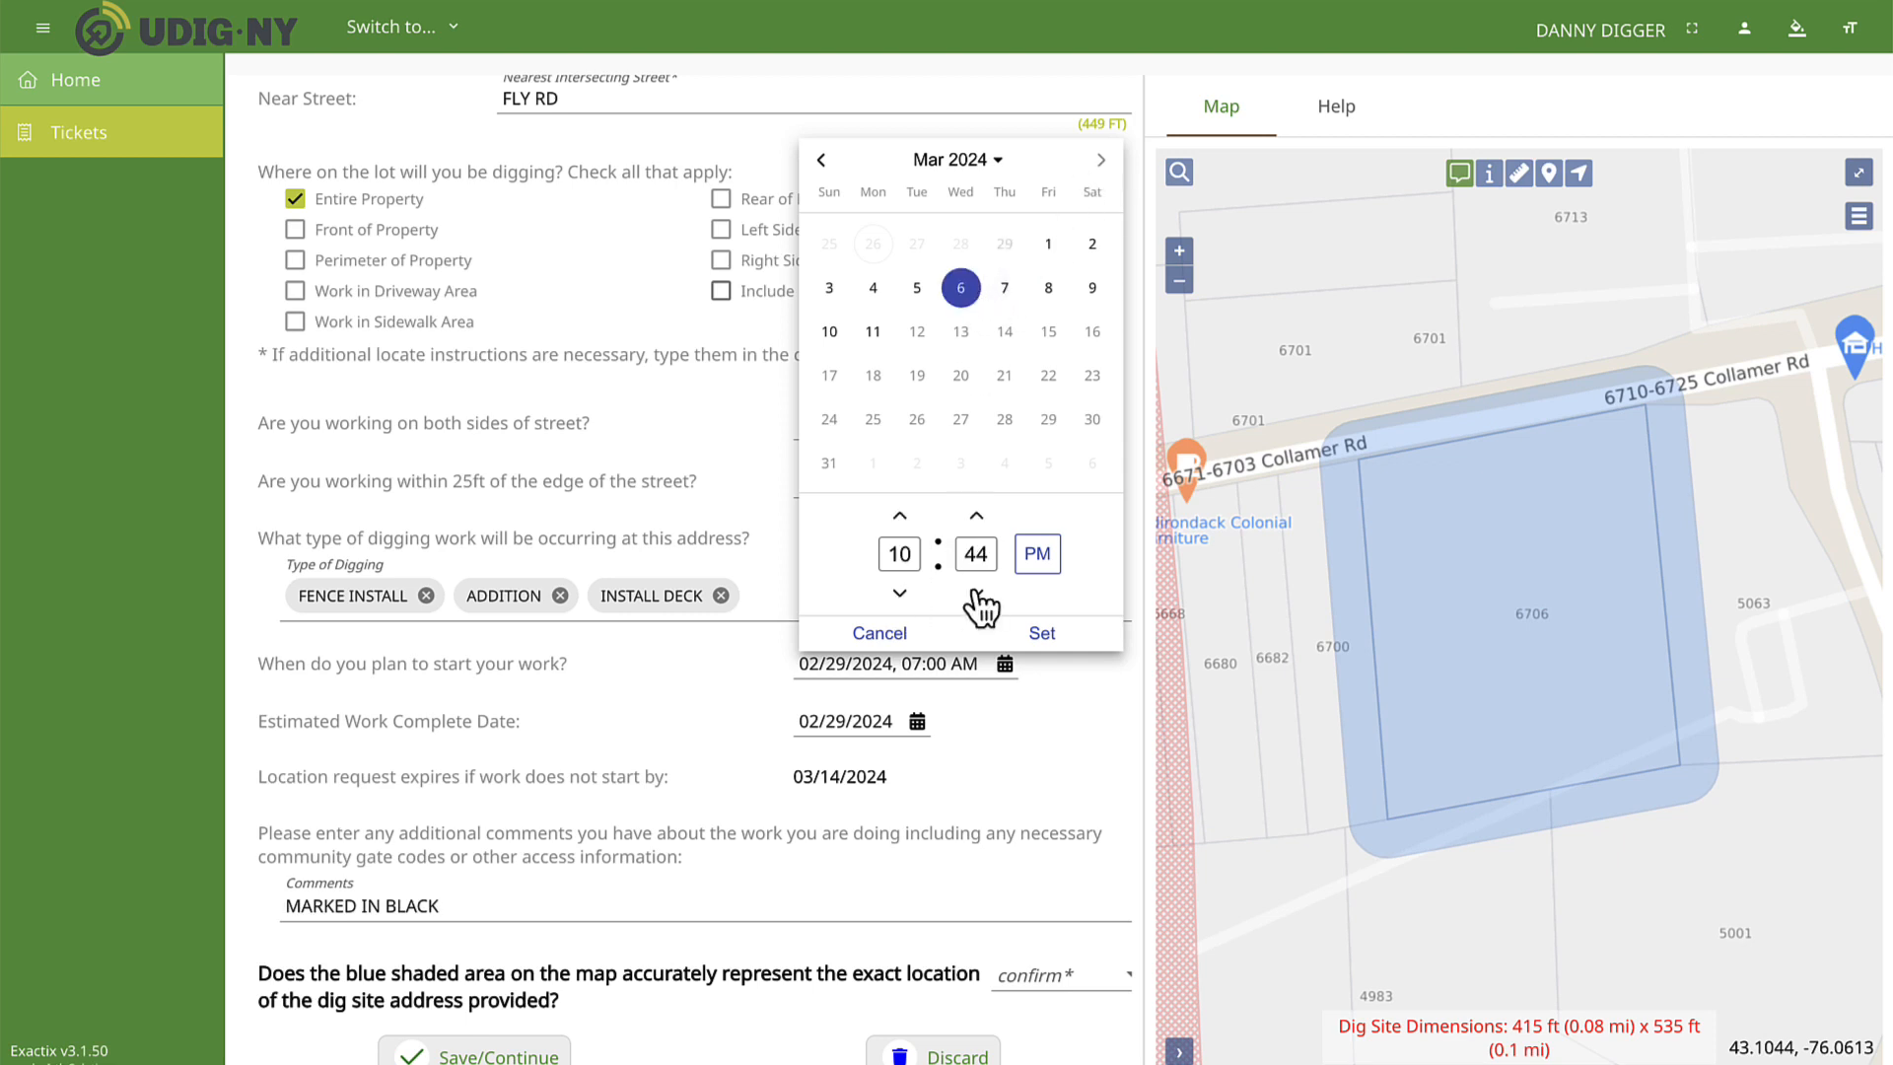
left_click(976, 595)
left_click(976, 594)
left_click(976, 594)
left_click(1037, 557)
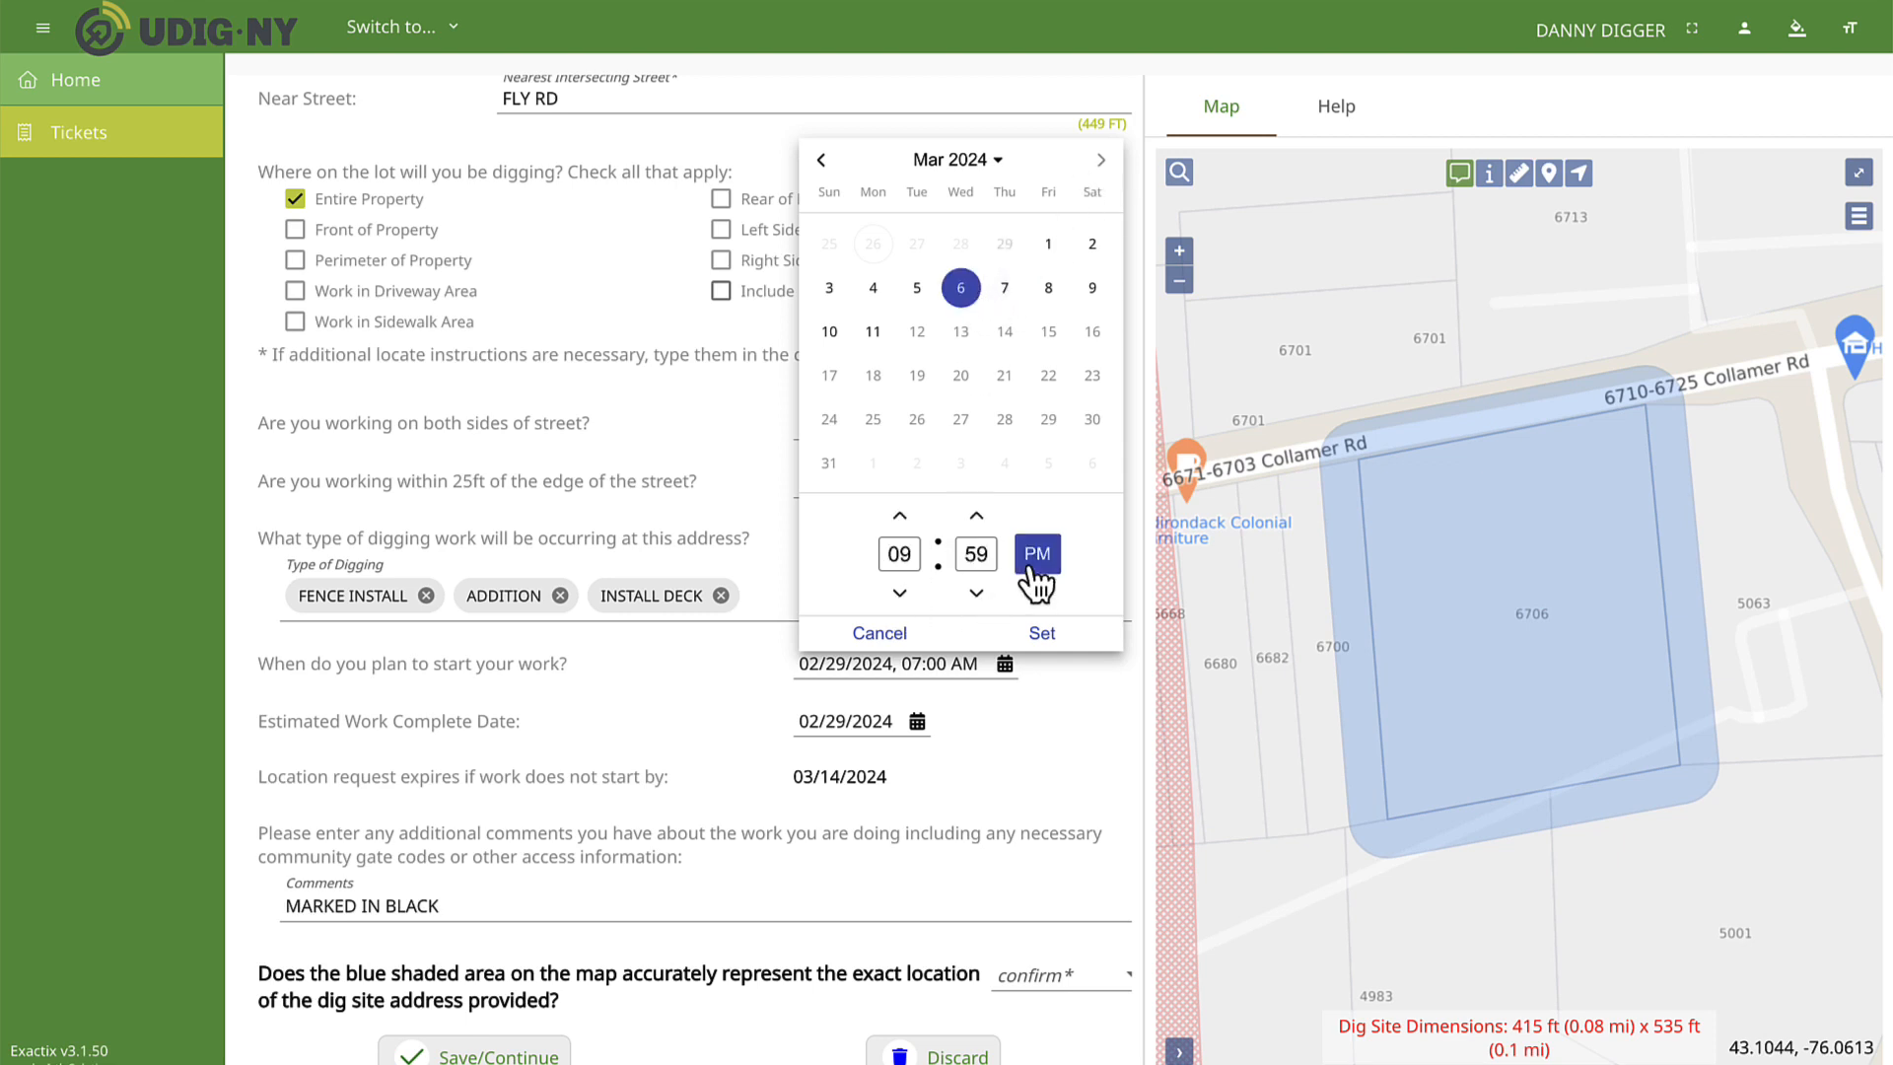
left_click(976, 518)
left_click(998, 636)
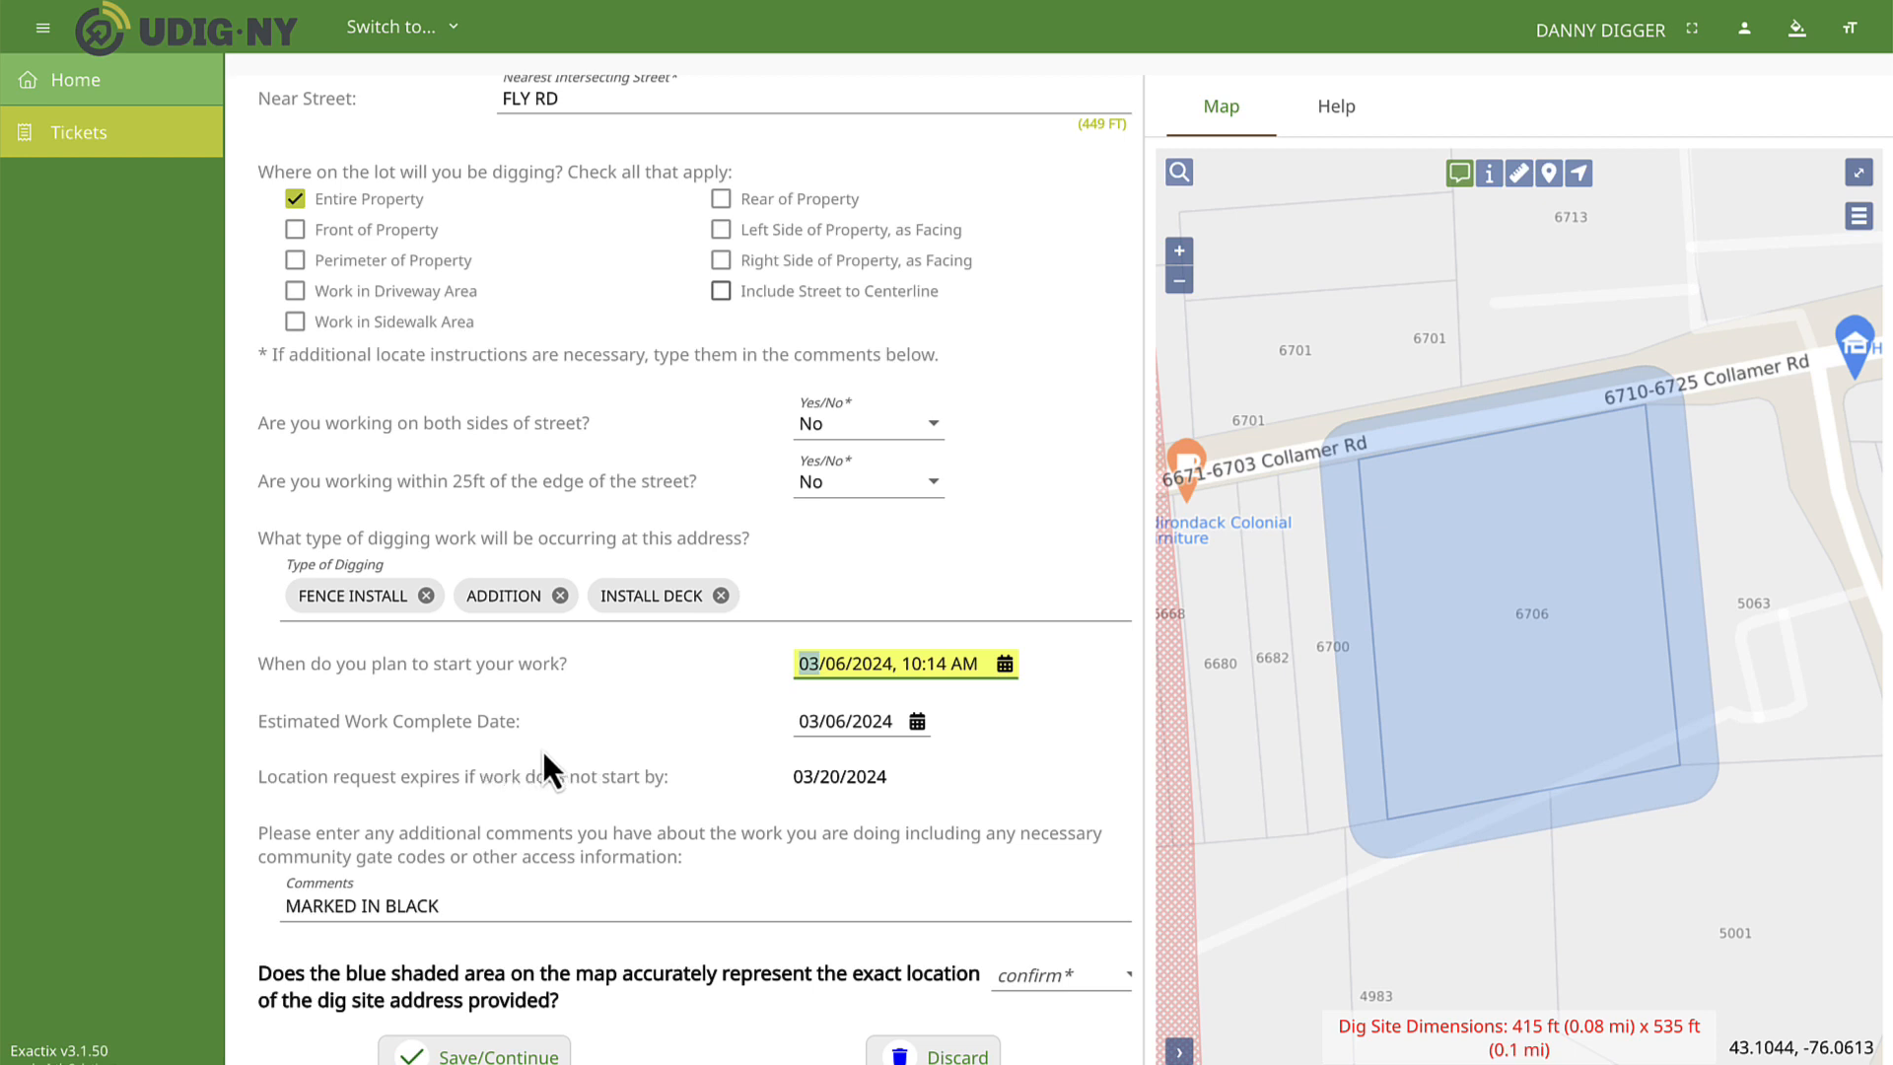
Set the estimated work complete date to 03/09/2024.
left_click(917, 722)
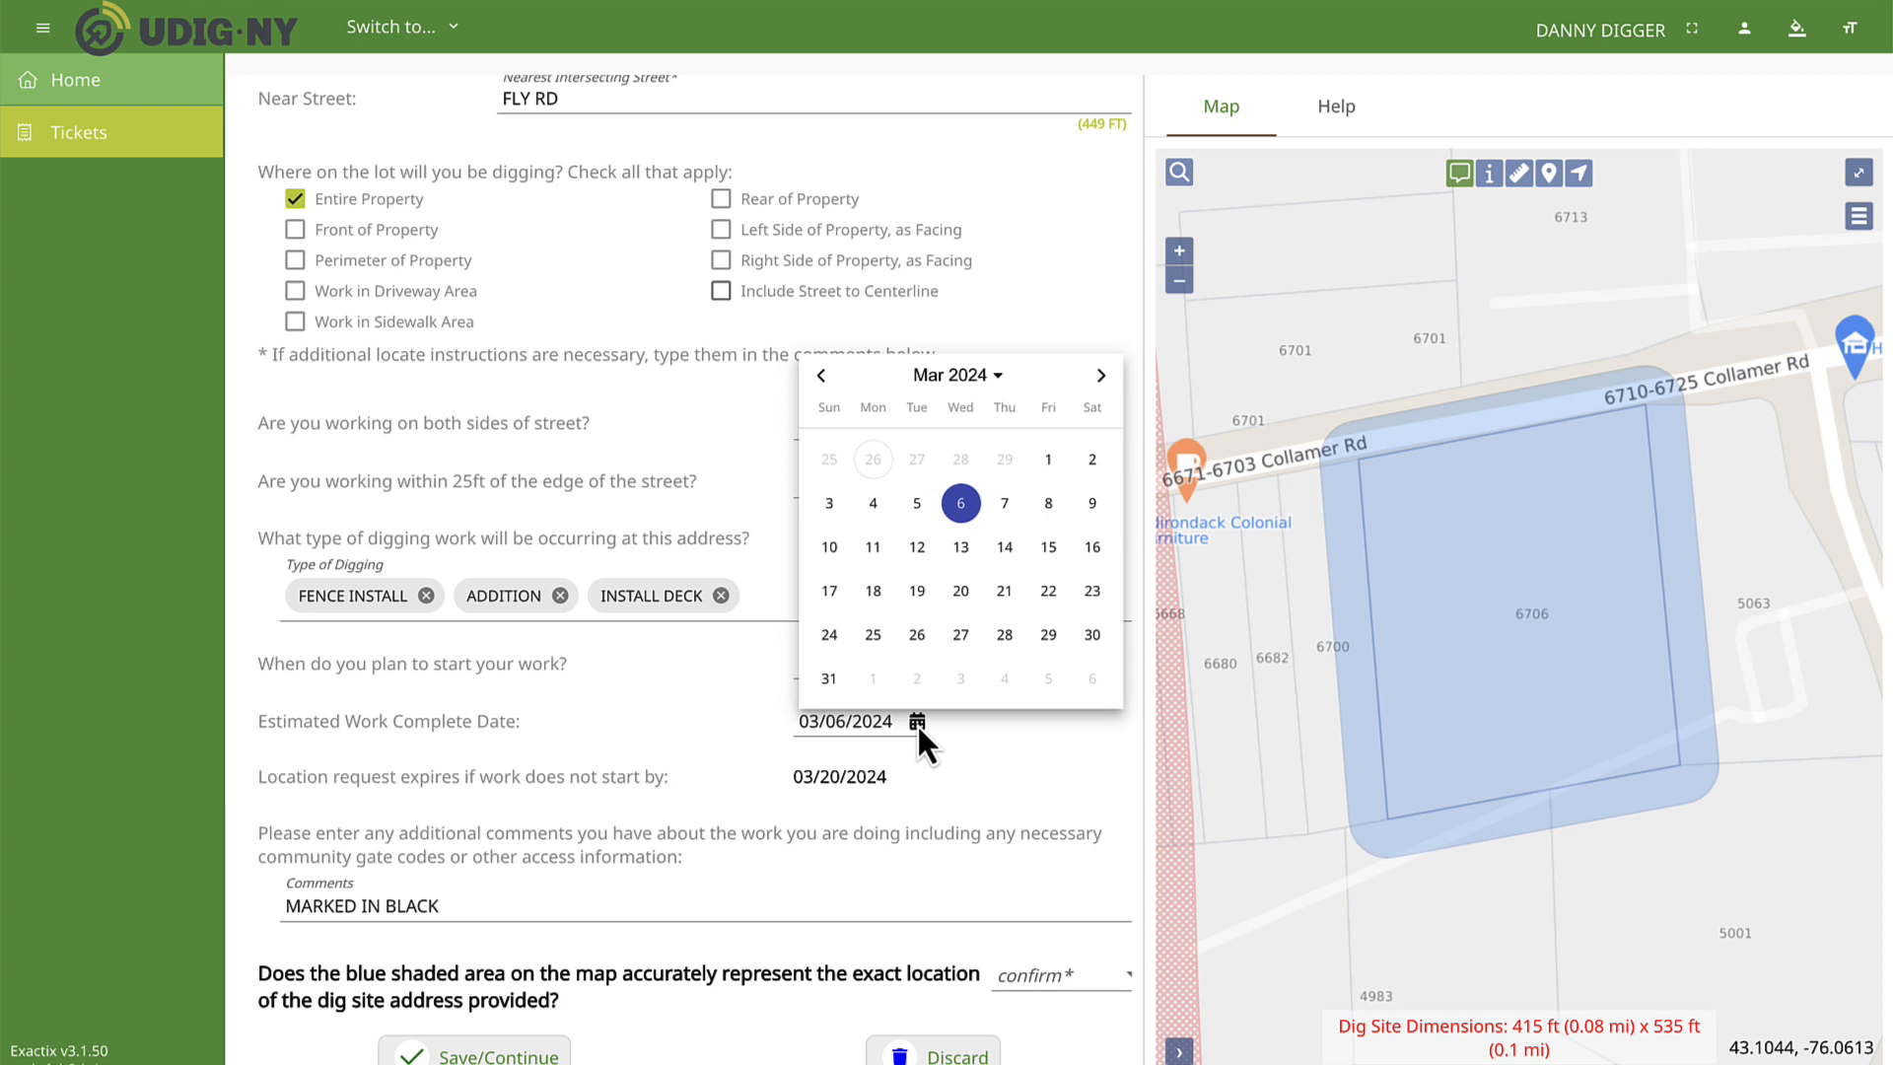
left_click(1093, 503)
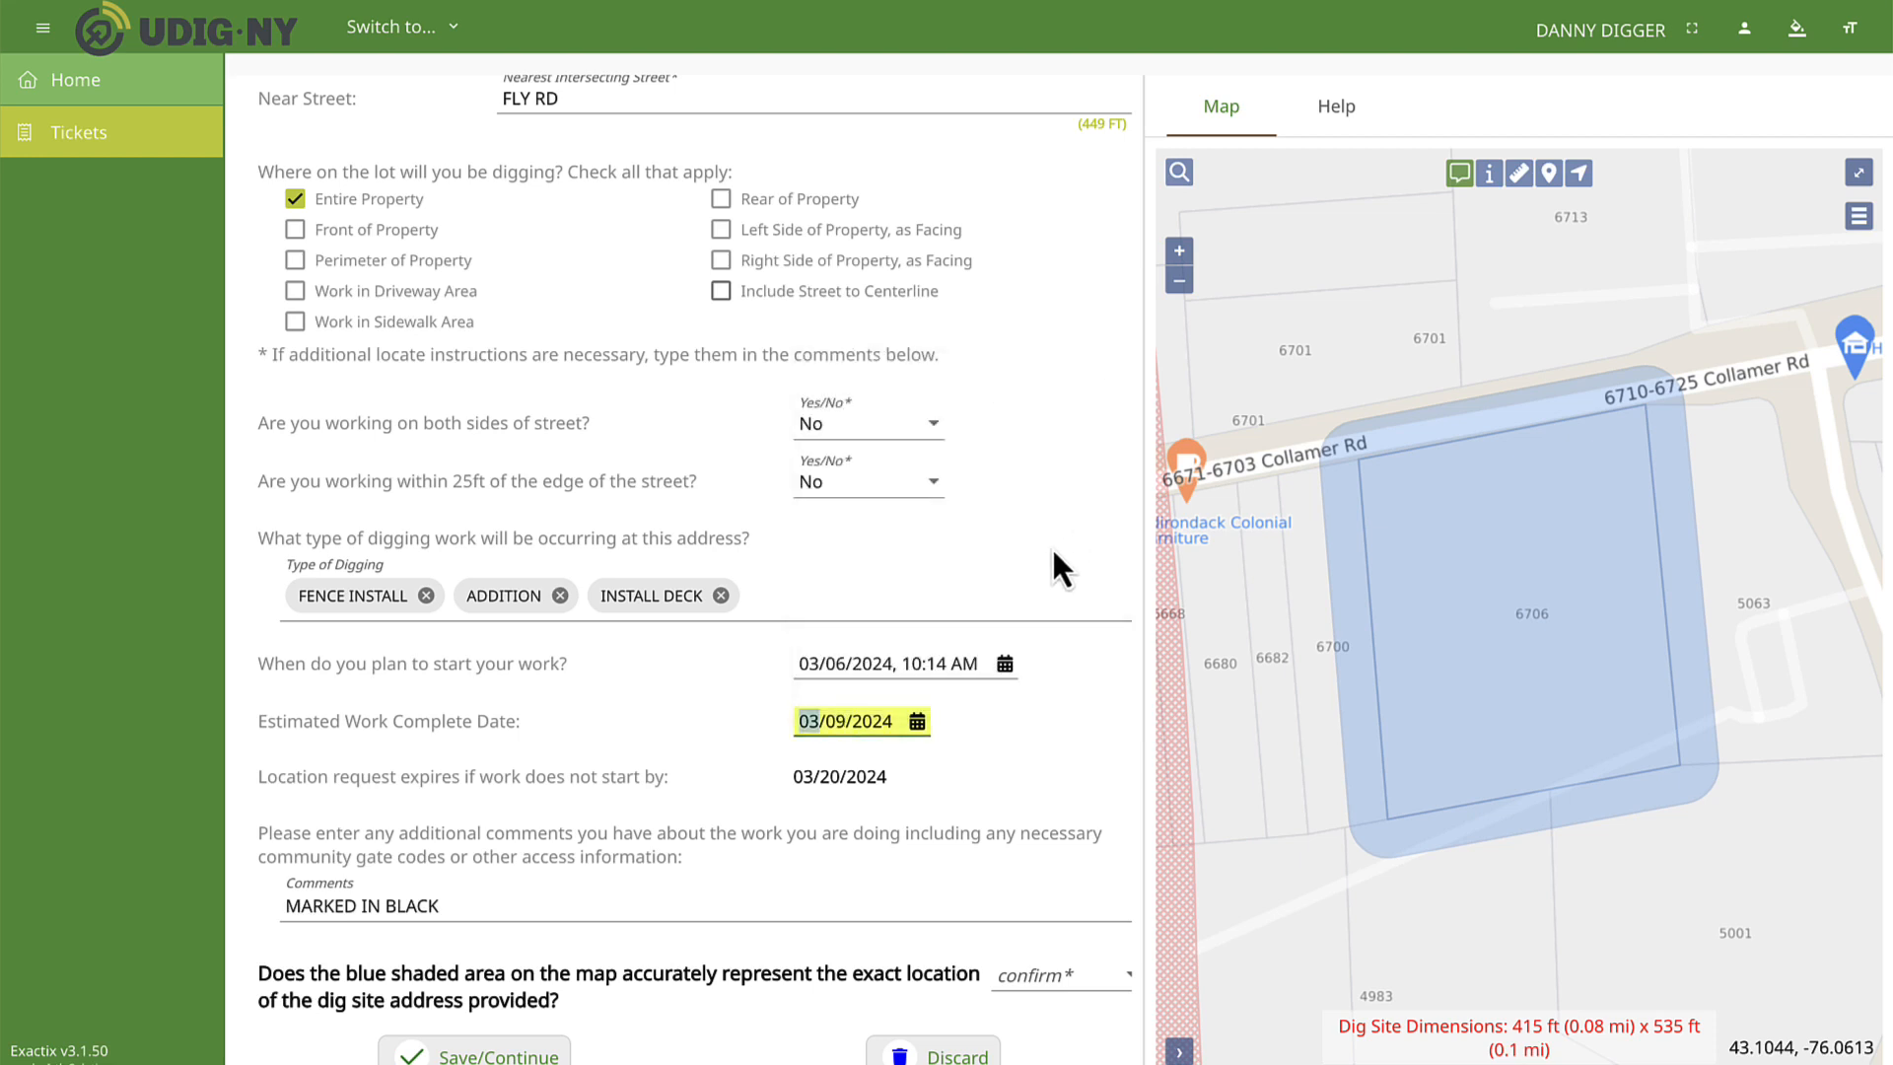
scroll(670, 774, "down", 1)
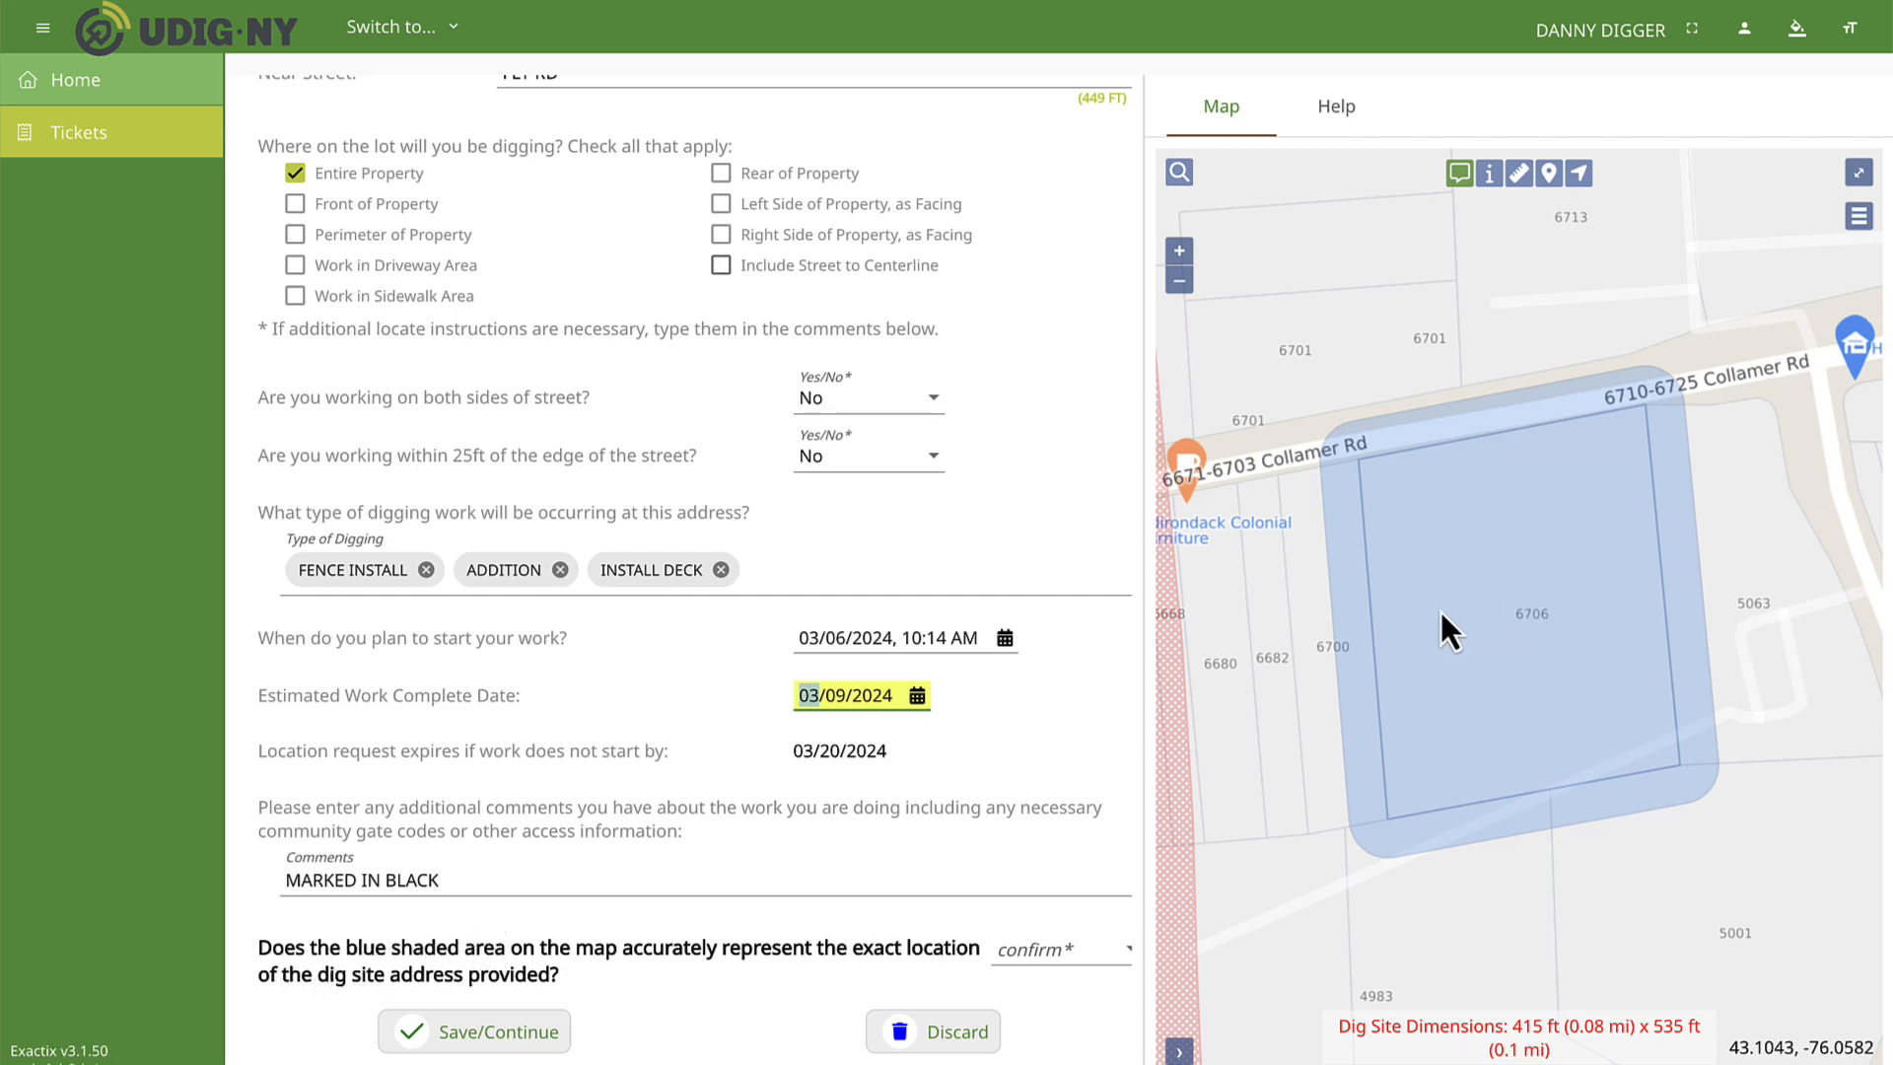
Check the blue shaded area on the map and answer Yes to it accurately representing the dig site location.
scroll(1405, 623, "down", 2)
scroll(1405, 623, "up", 4)
scroll(1404, 626, "down", 2)
left_click_drag(1211, 633, 1333, 629)
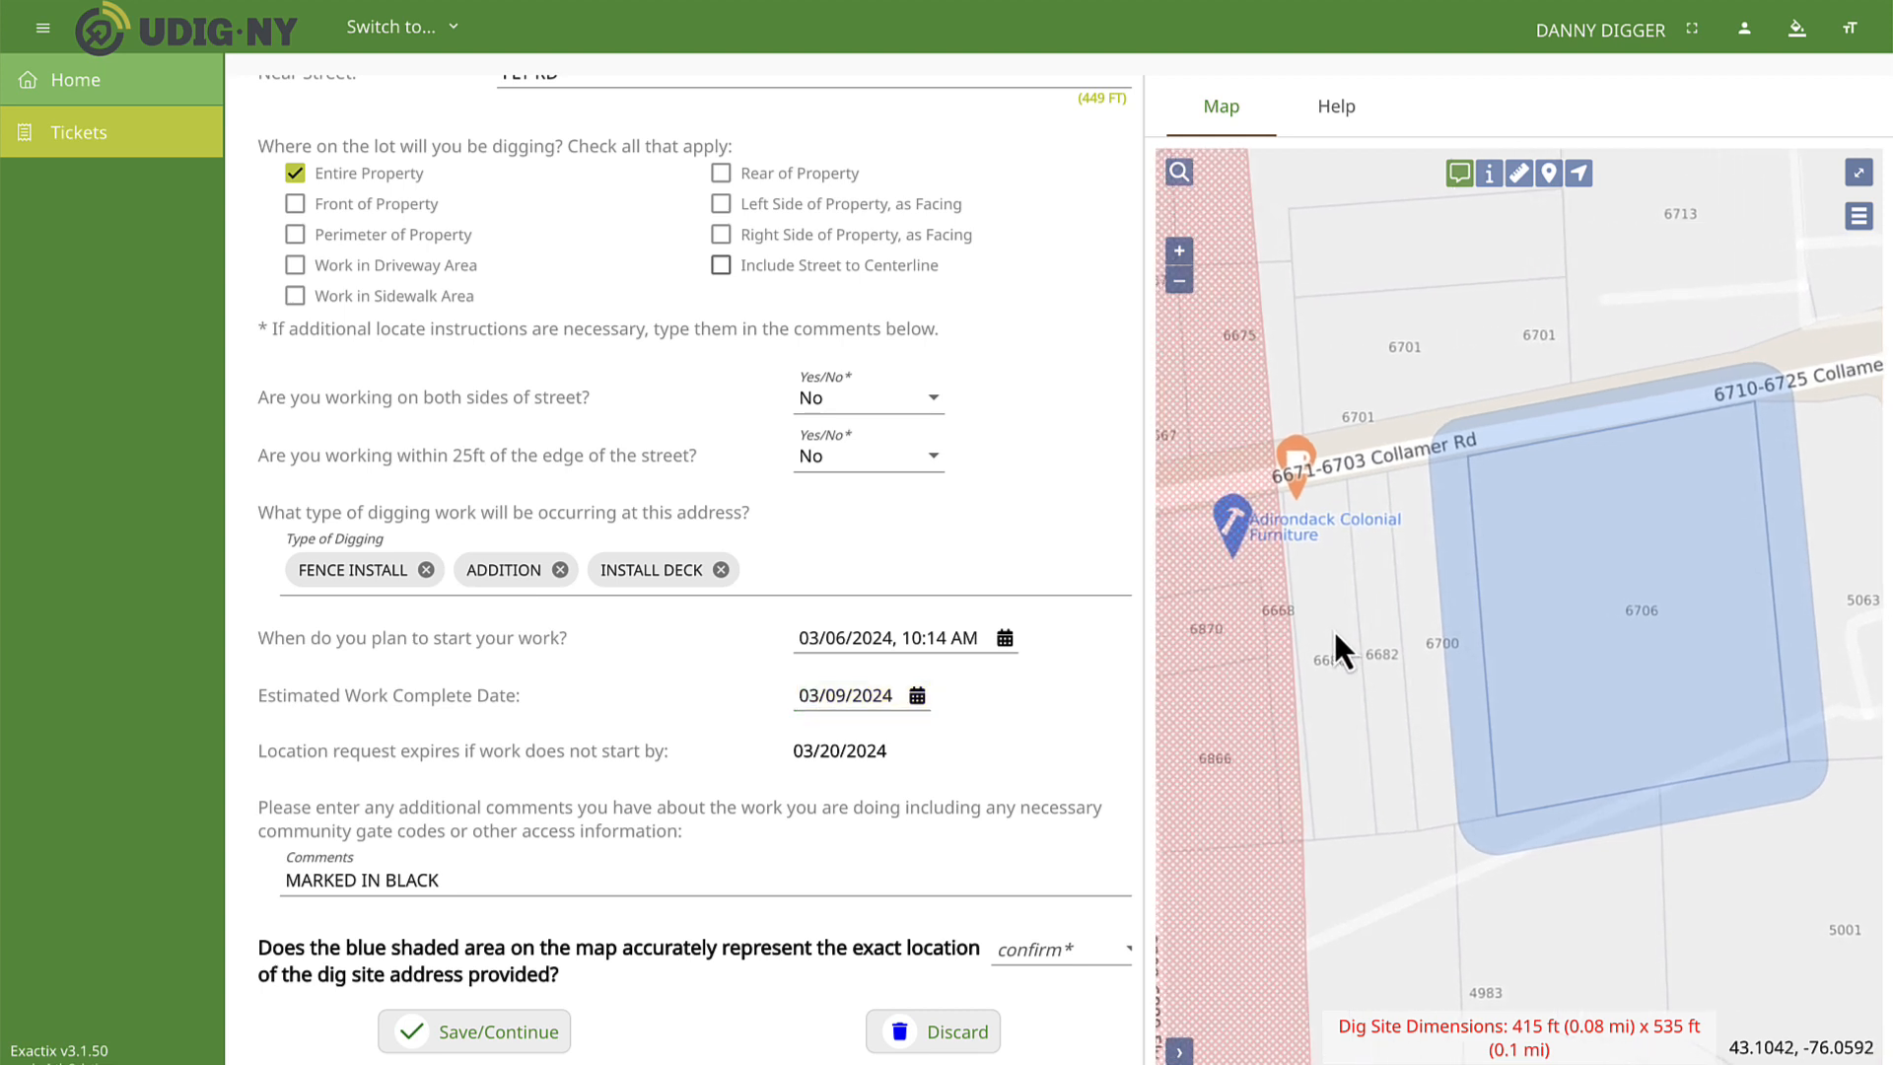
left_click(1047, 948)
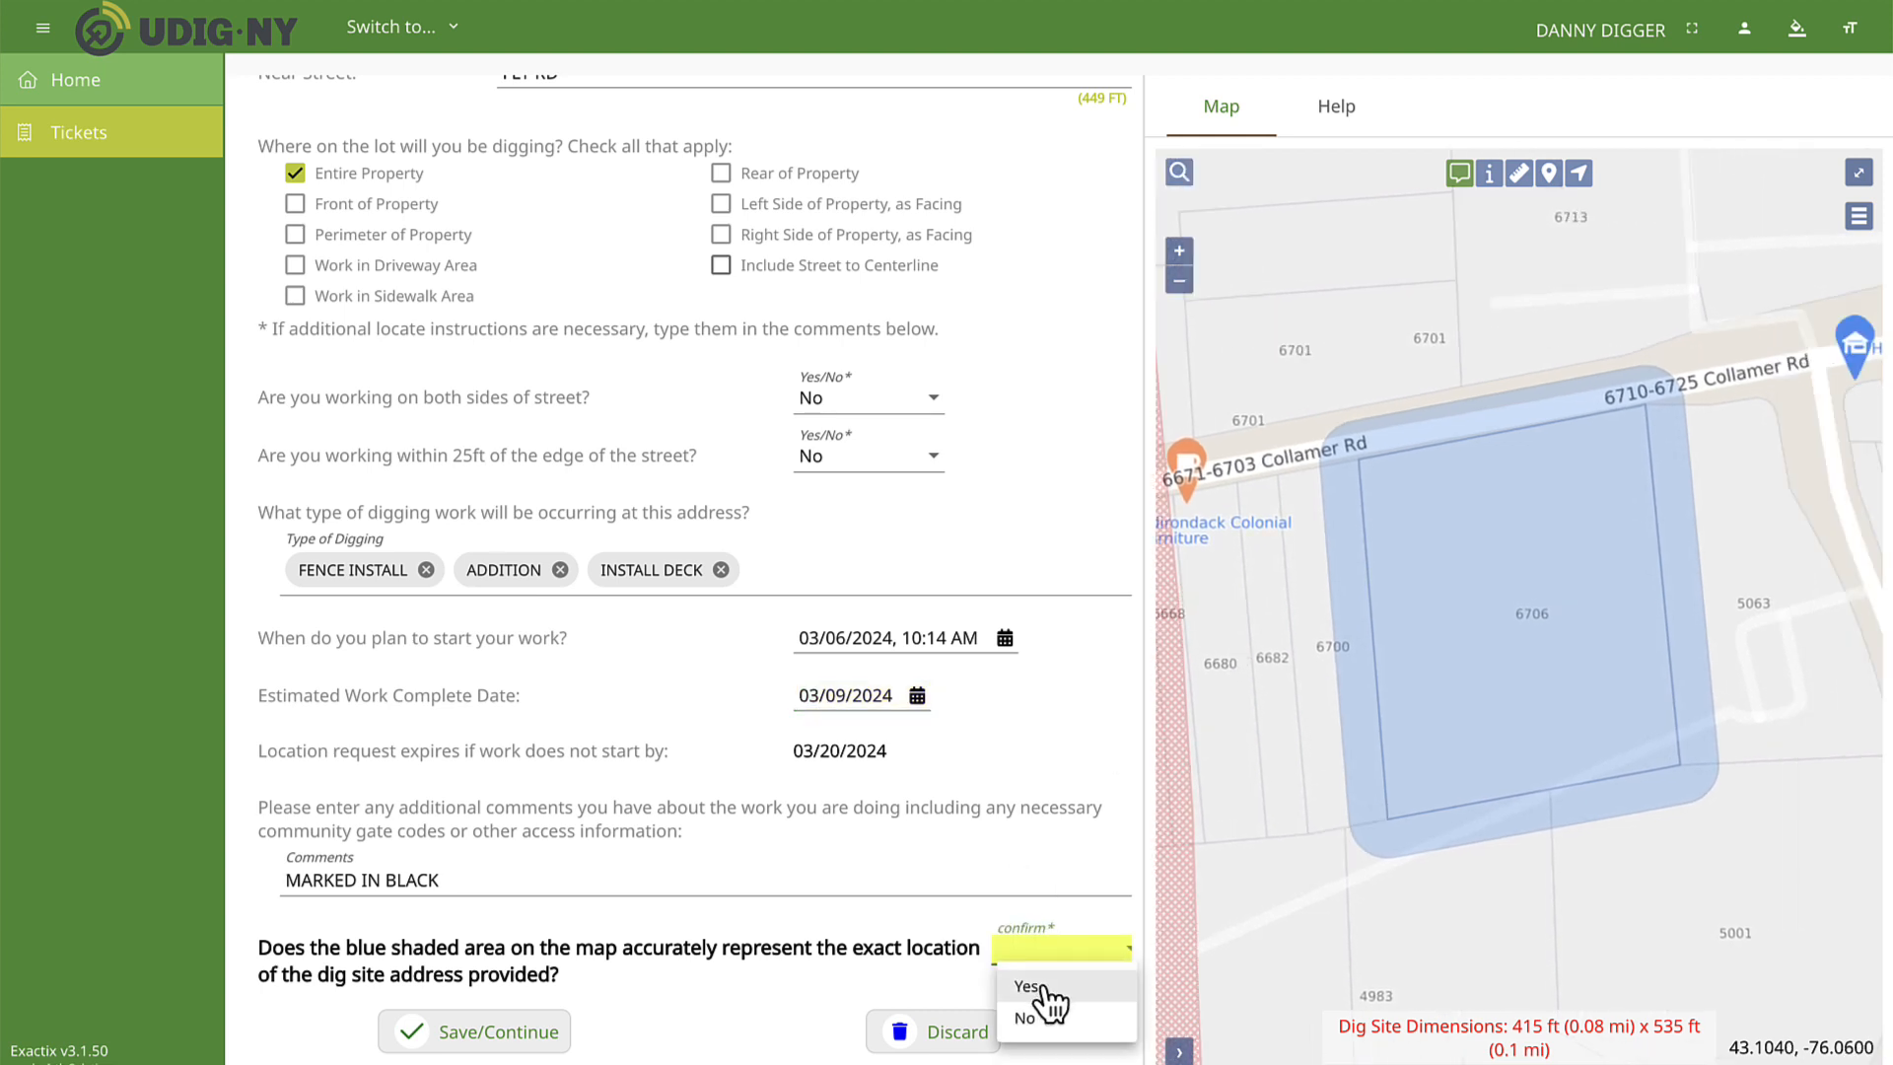
left_click(1043, 987)
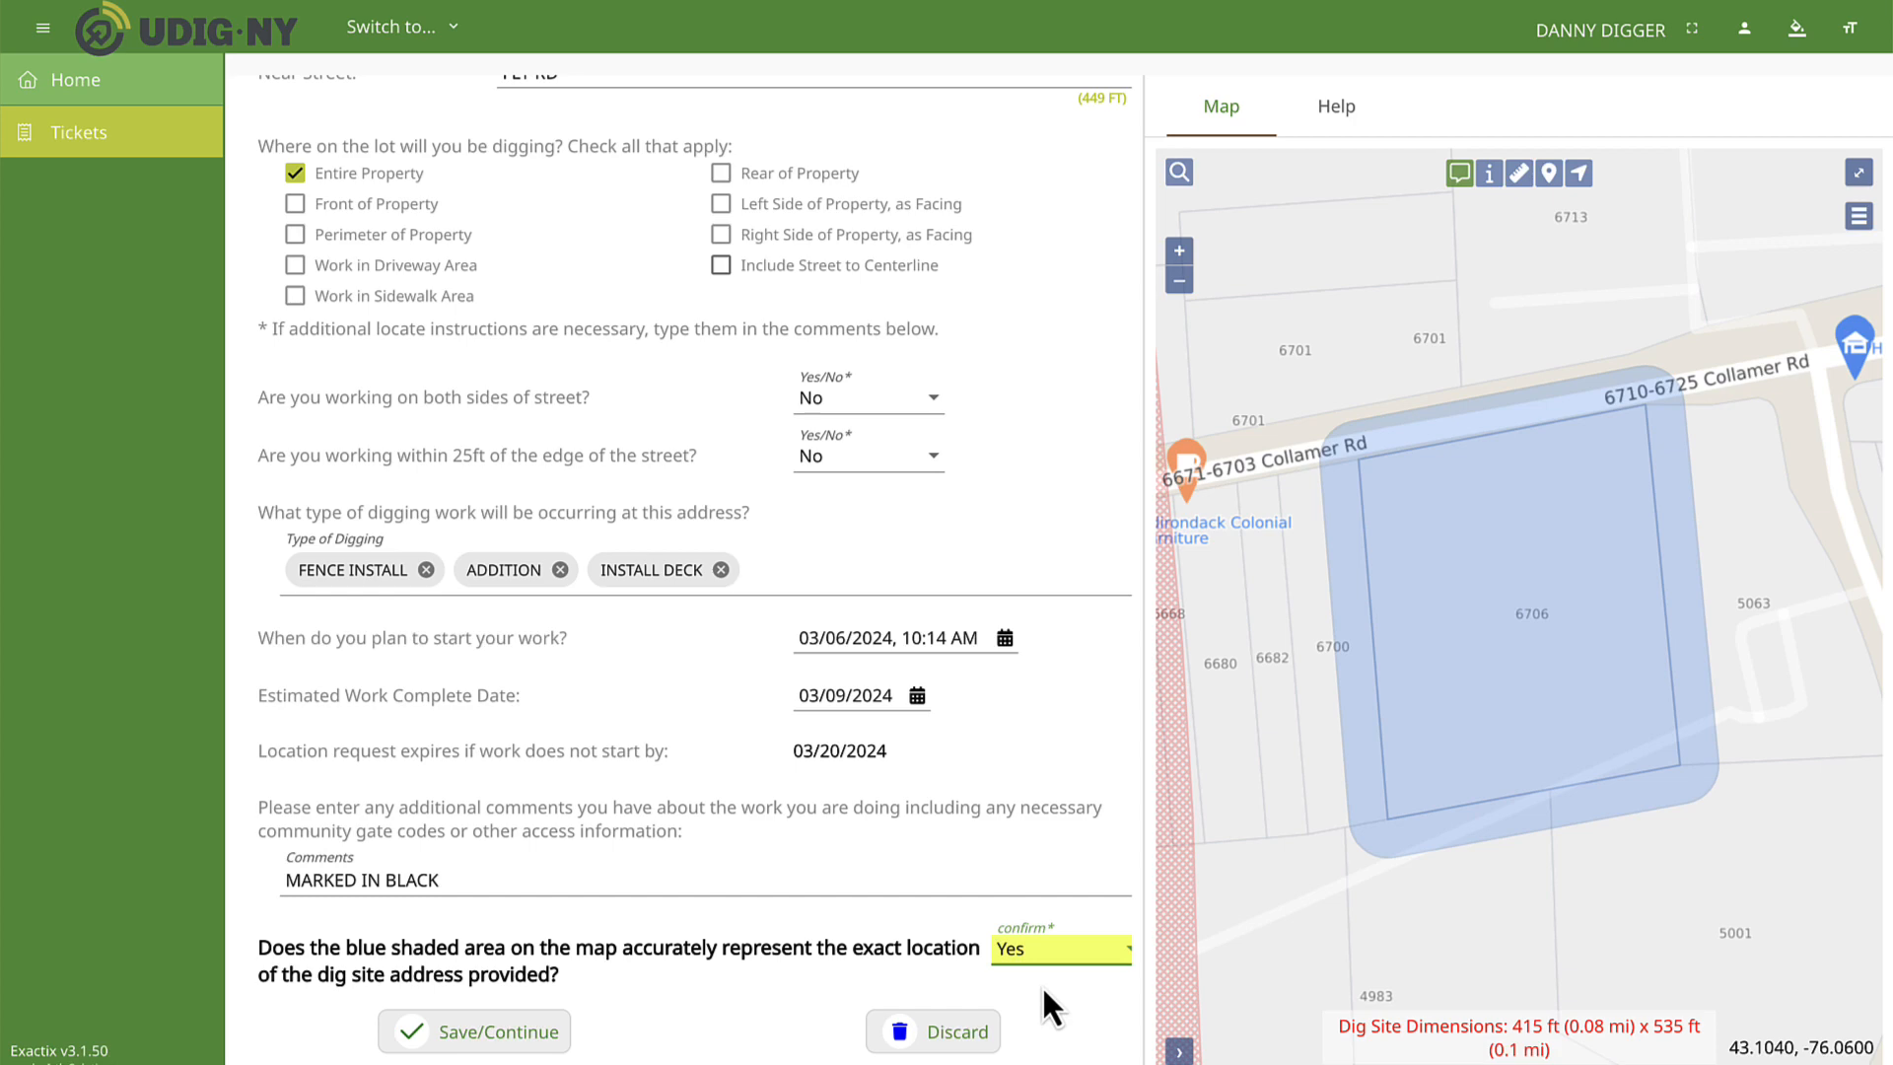
Try saving the request with the shaded area confirmation set to No, and go back to the ticket.
left_click(1035, 948)
left_click(1030, 1018)
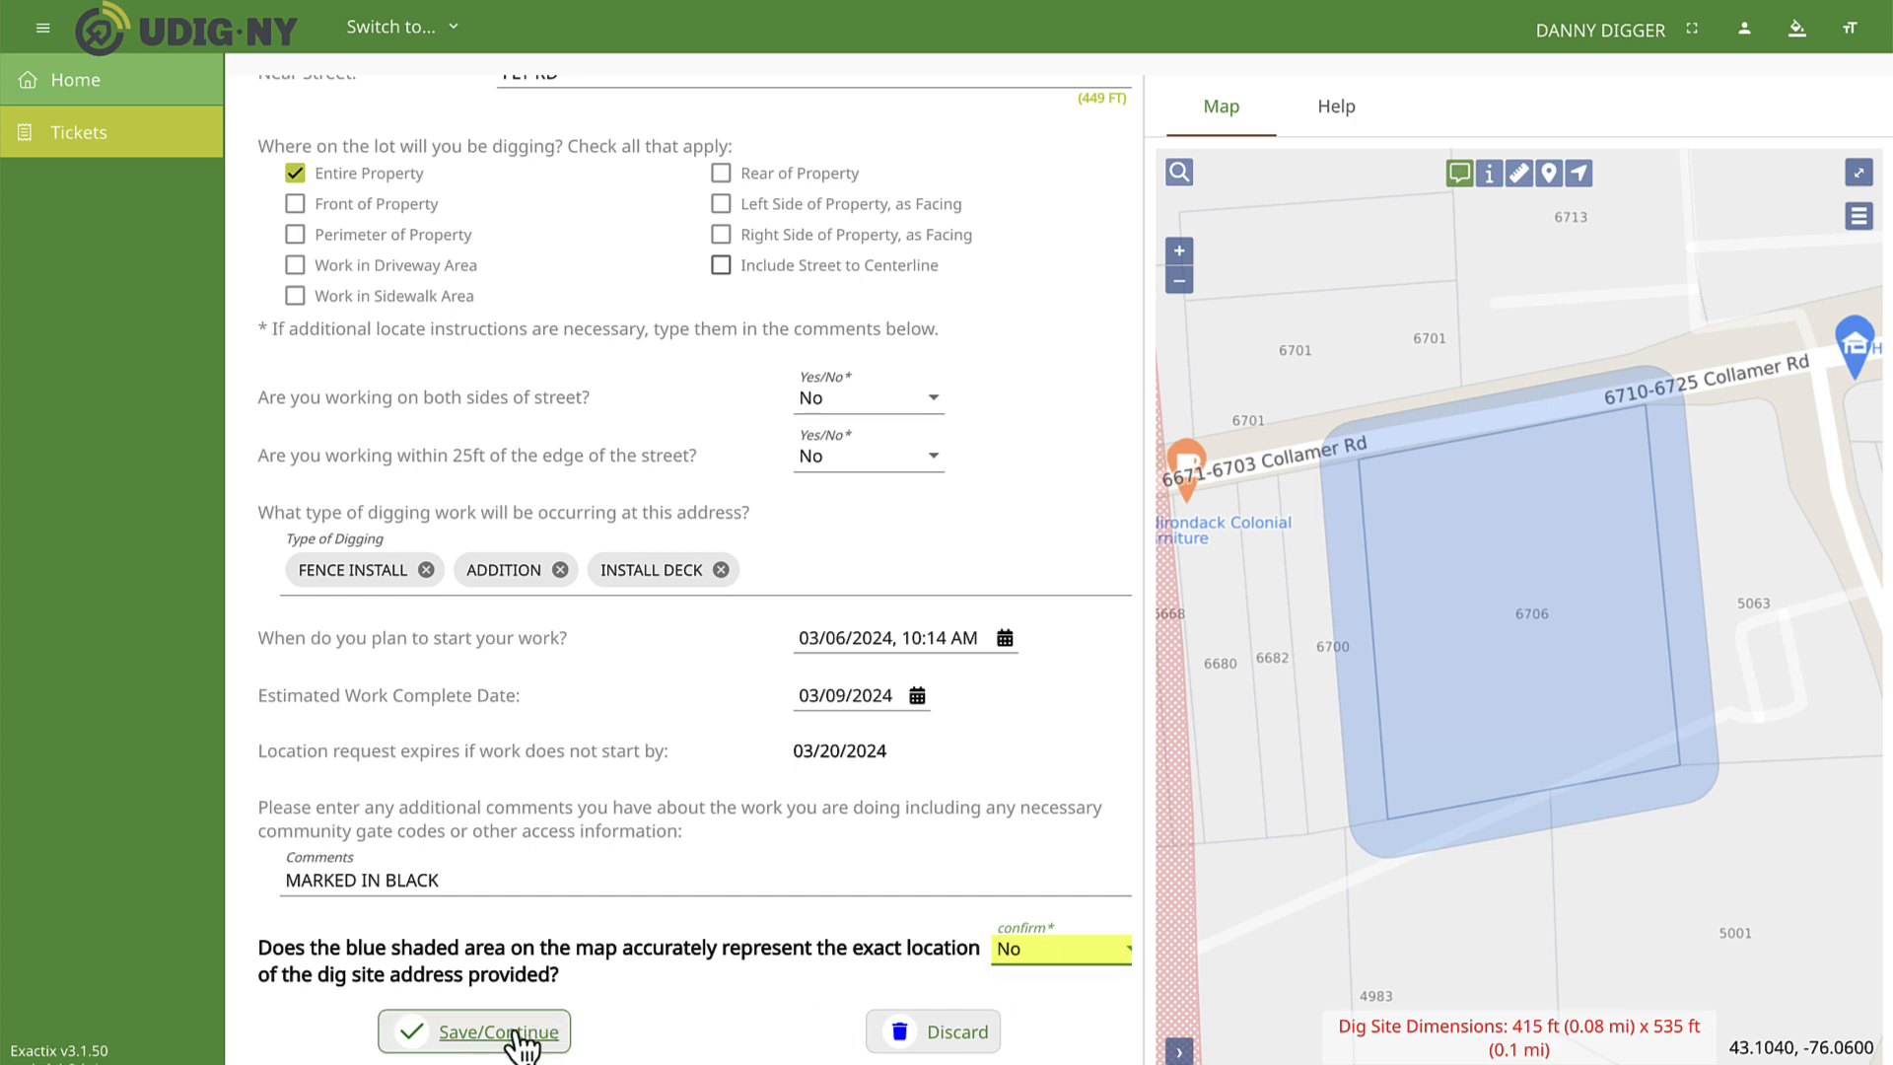
left_click(409, 1031)
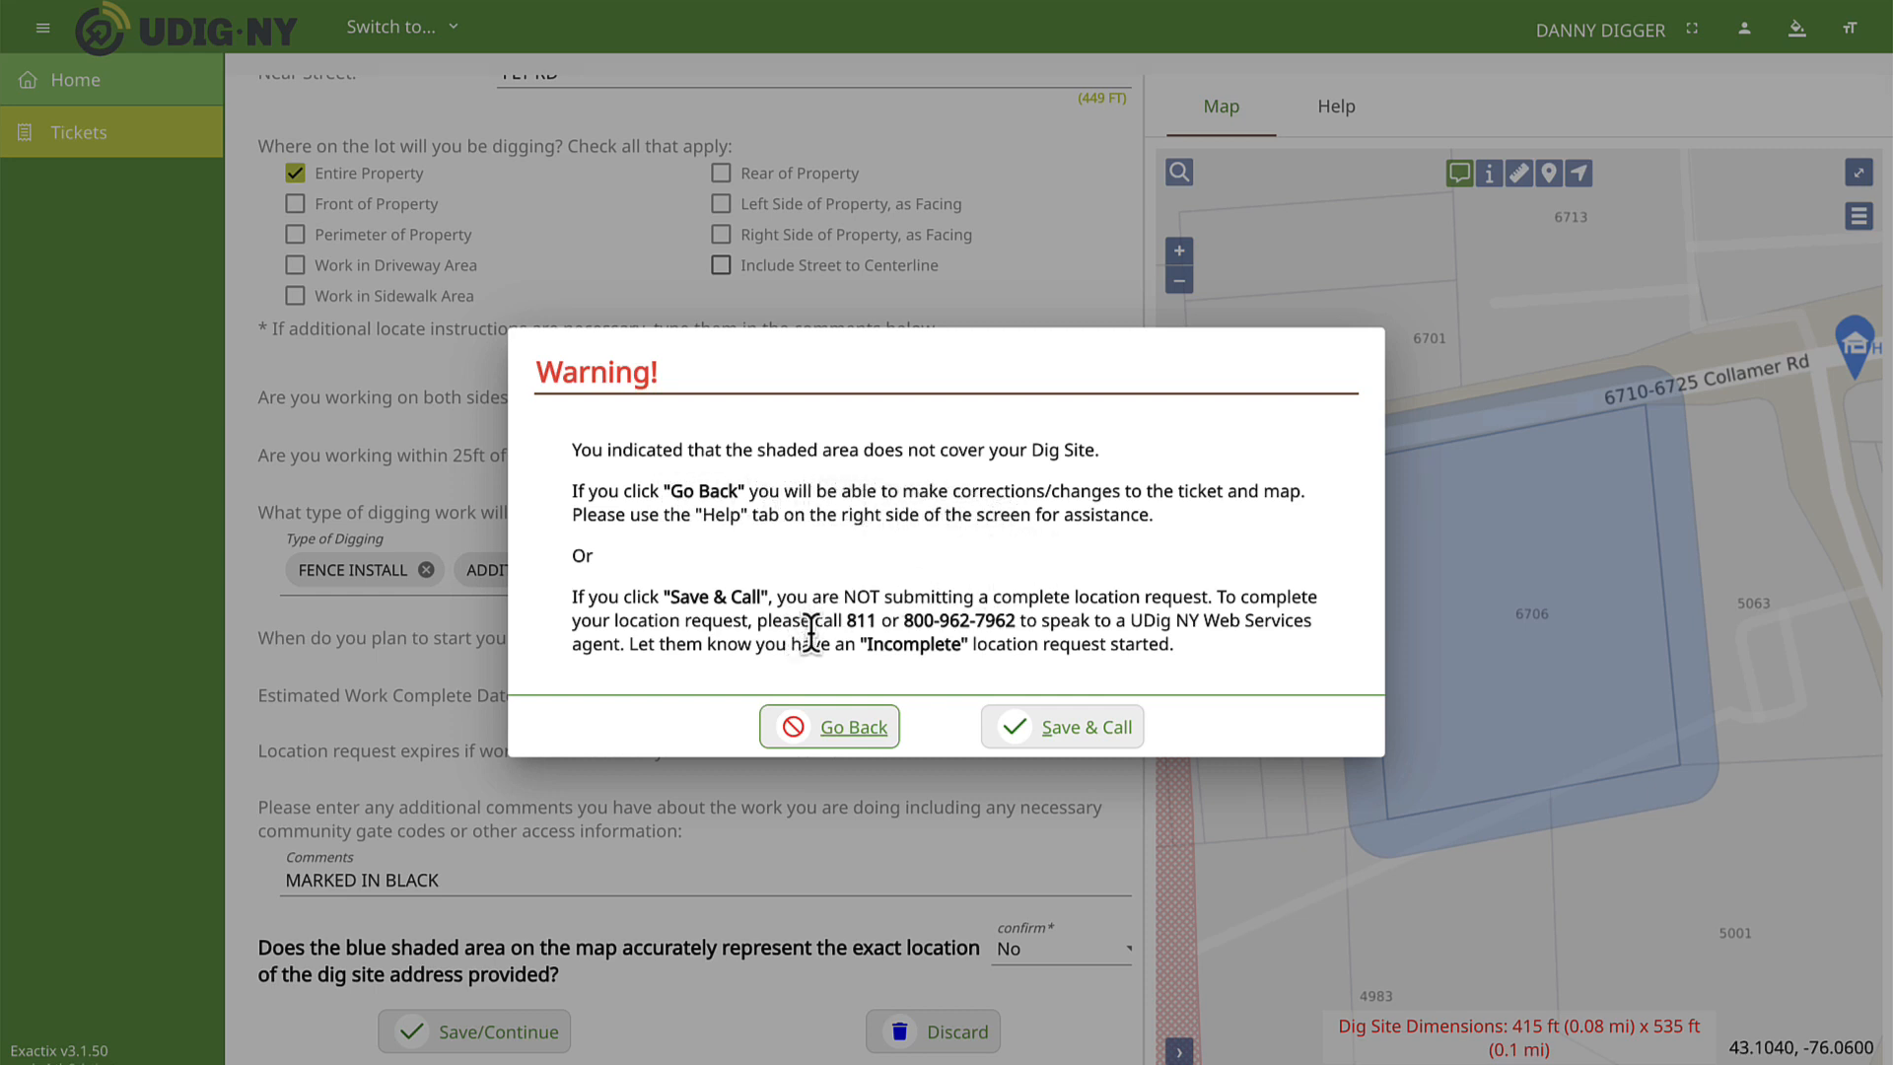
left_click(848, 729)
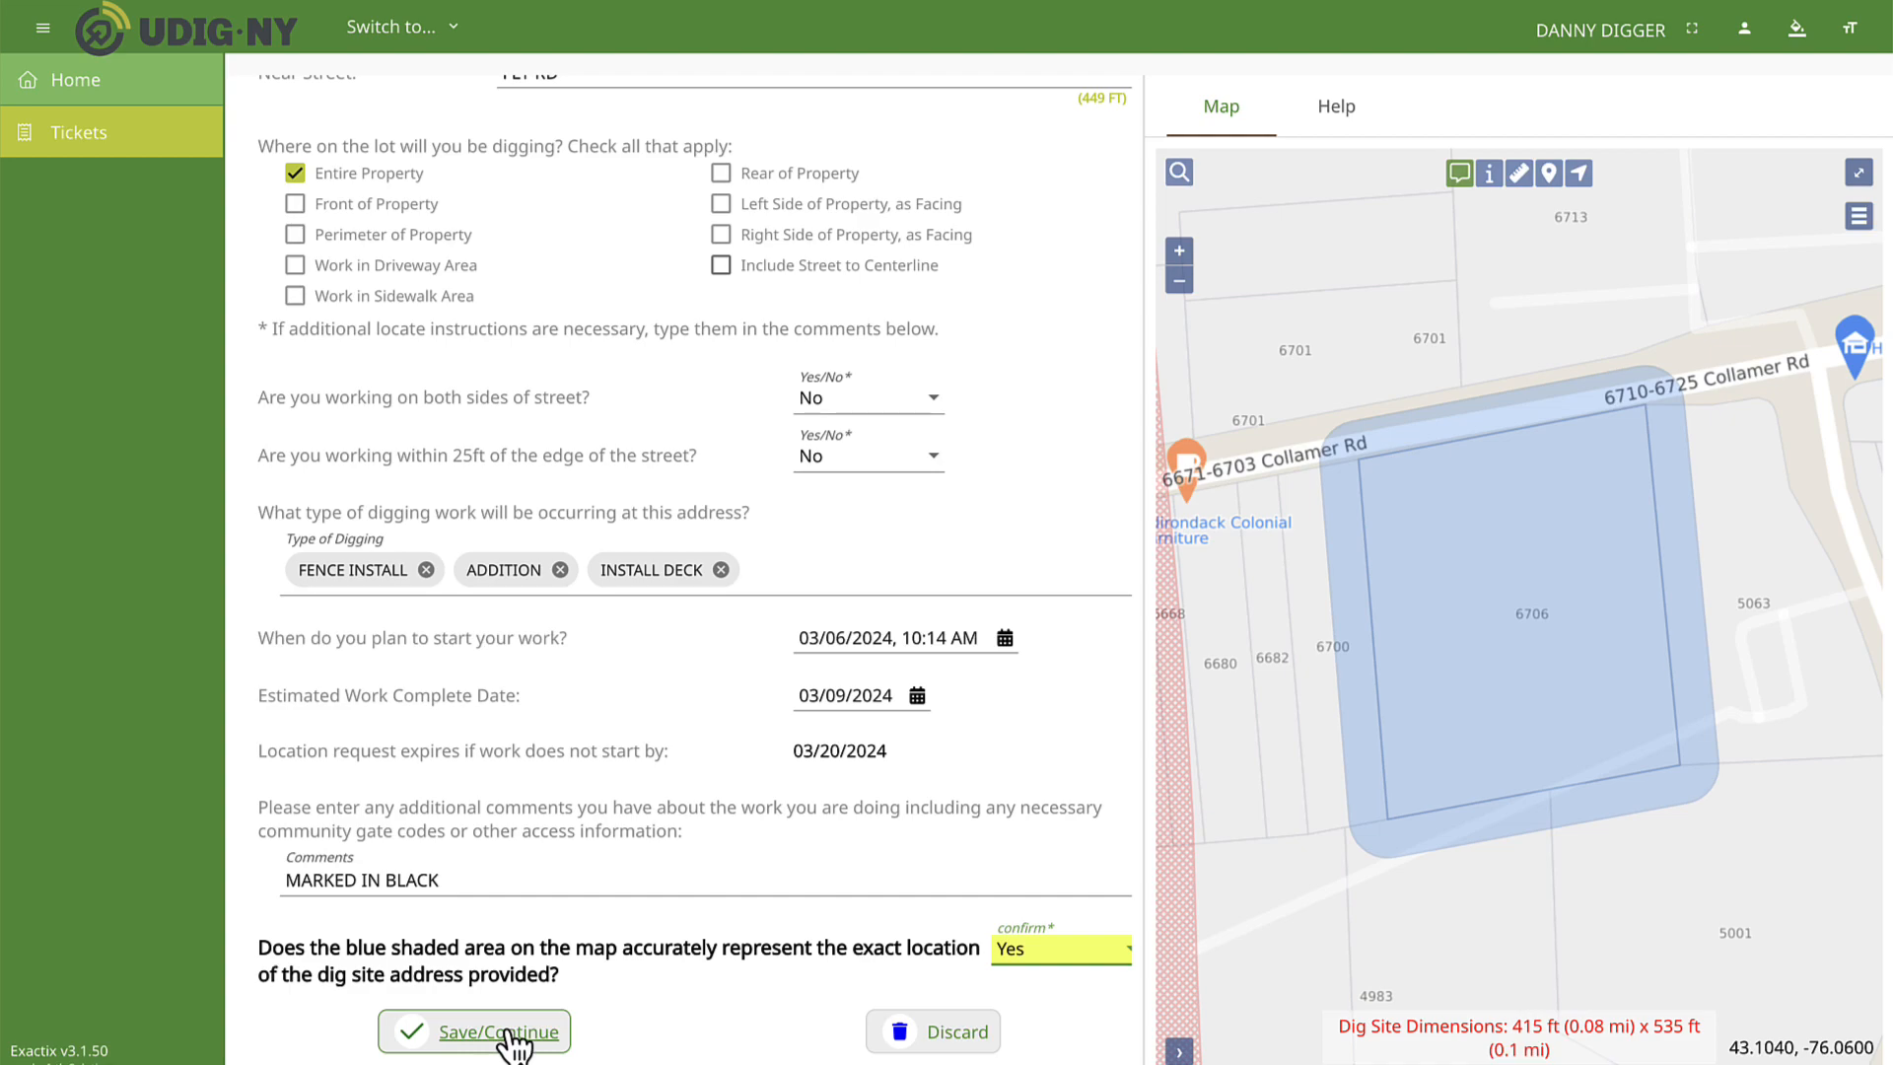
Save the request with the shaded area confirmed as Yes, and approve the verified information and affected utilities to send the ticket.
left_click(512, 1035)
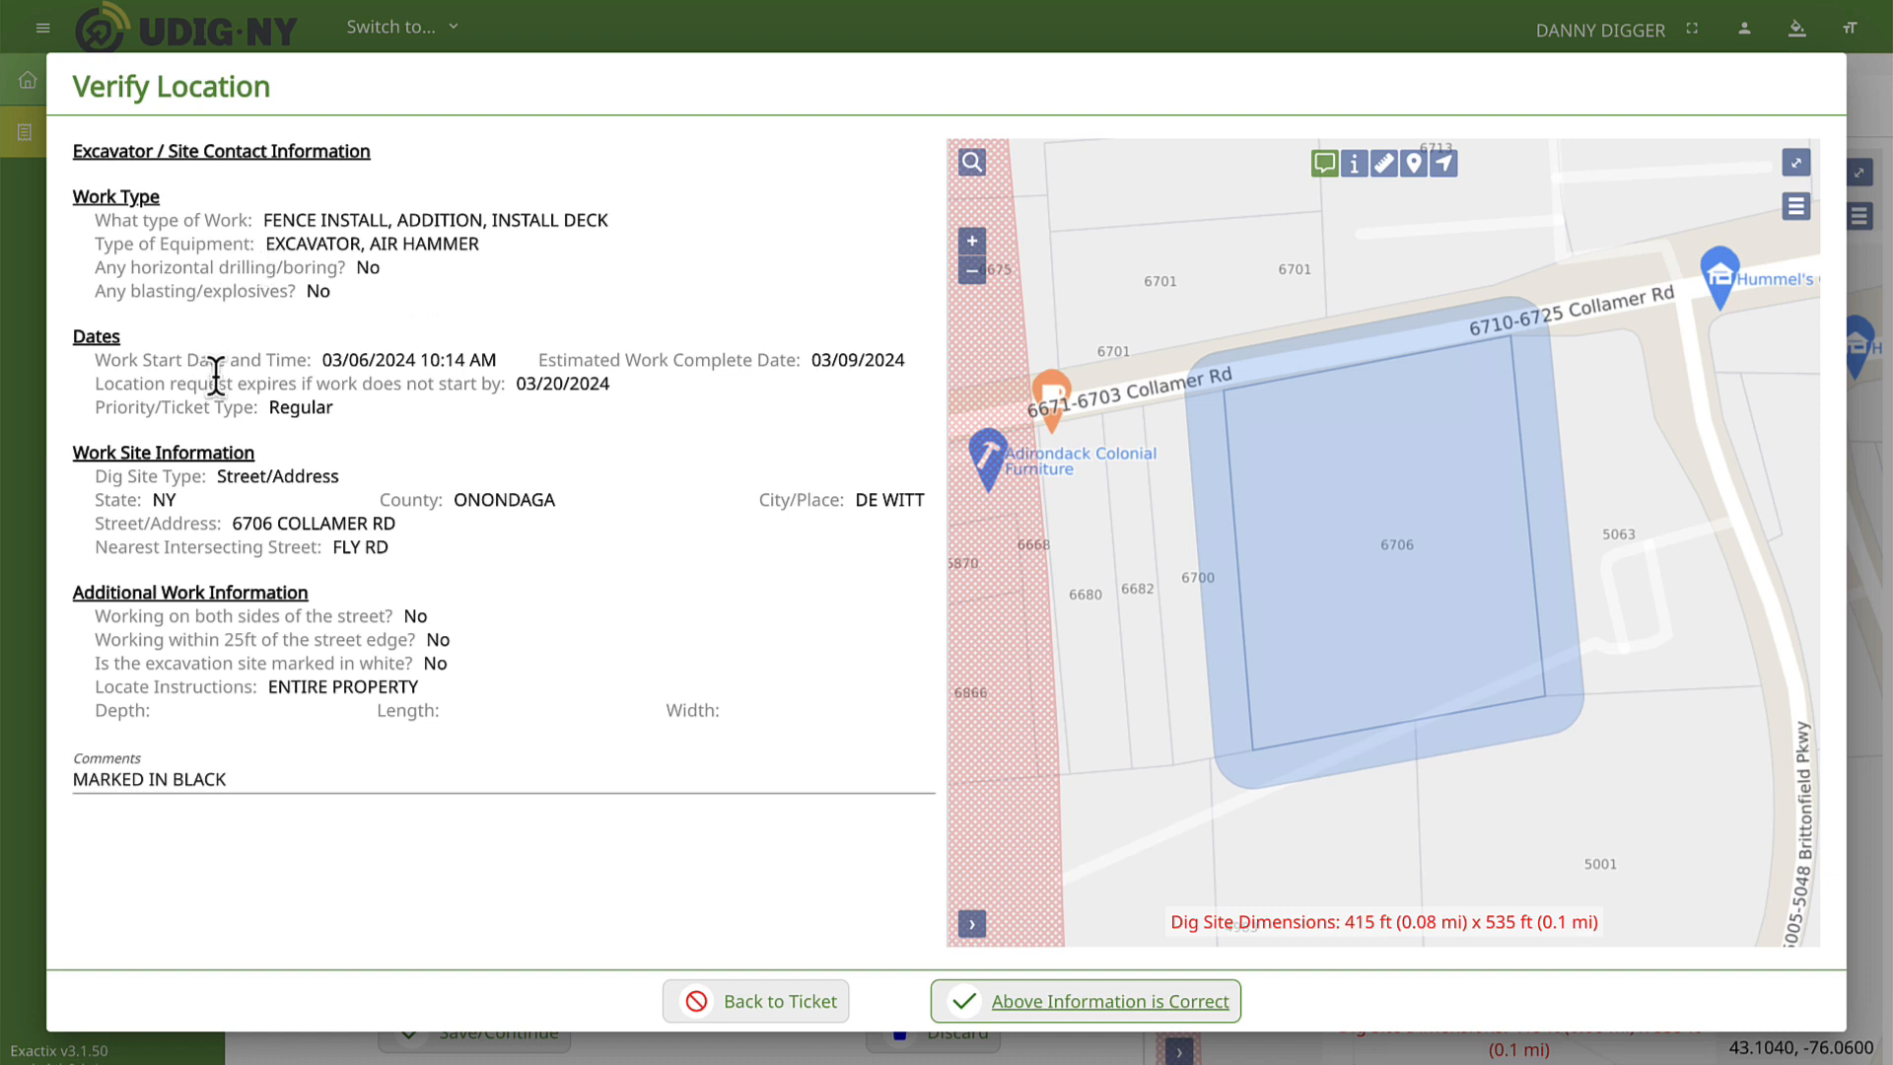
left_click(1001, 1006)
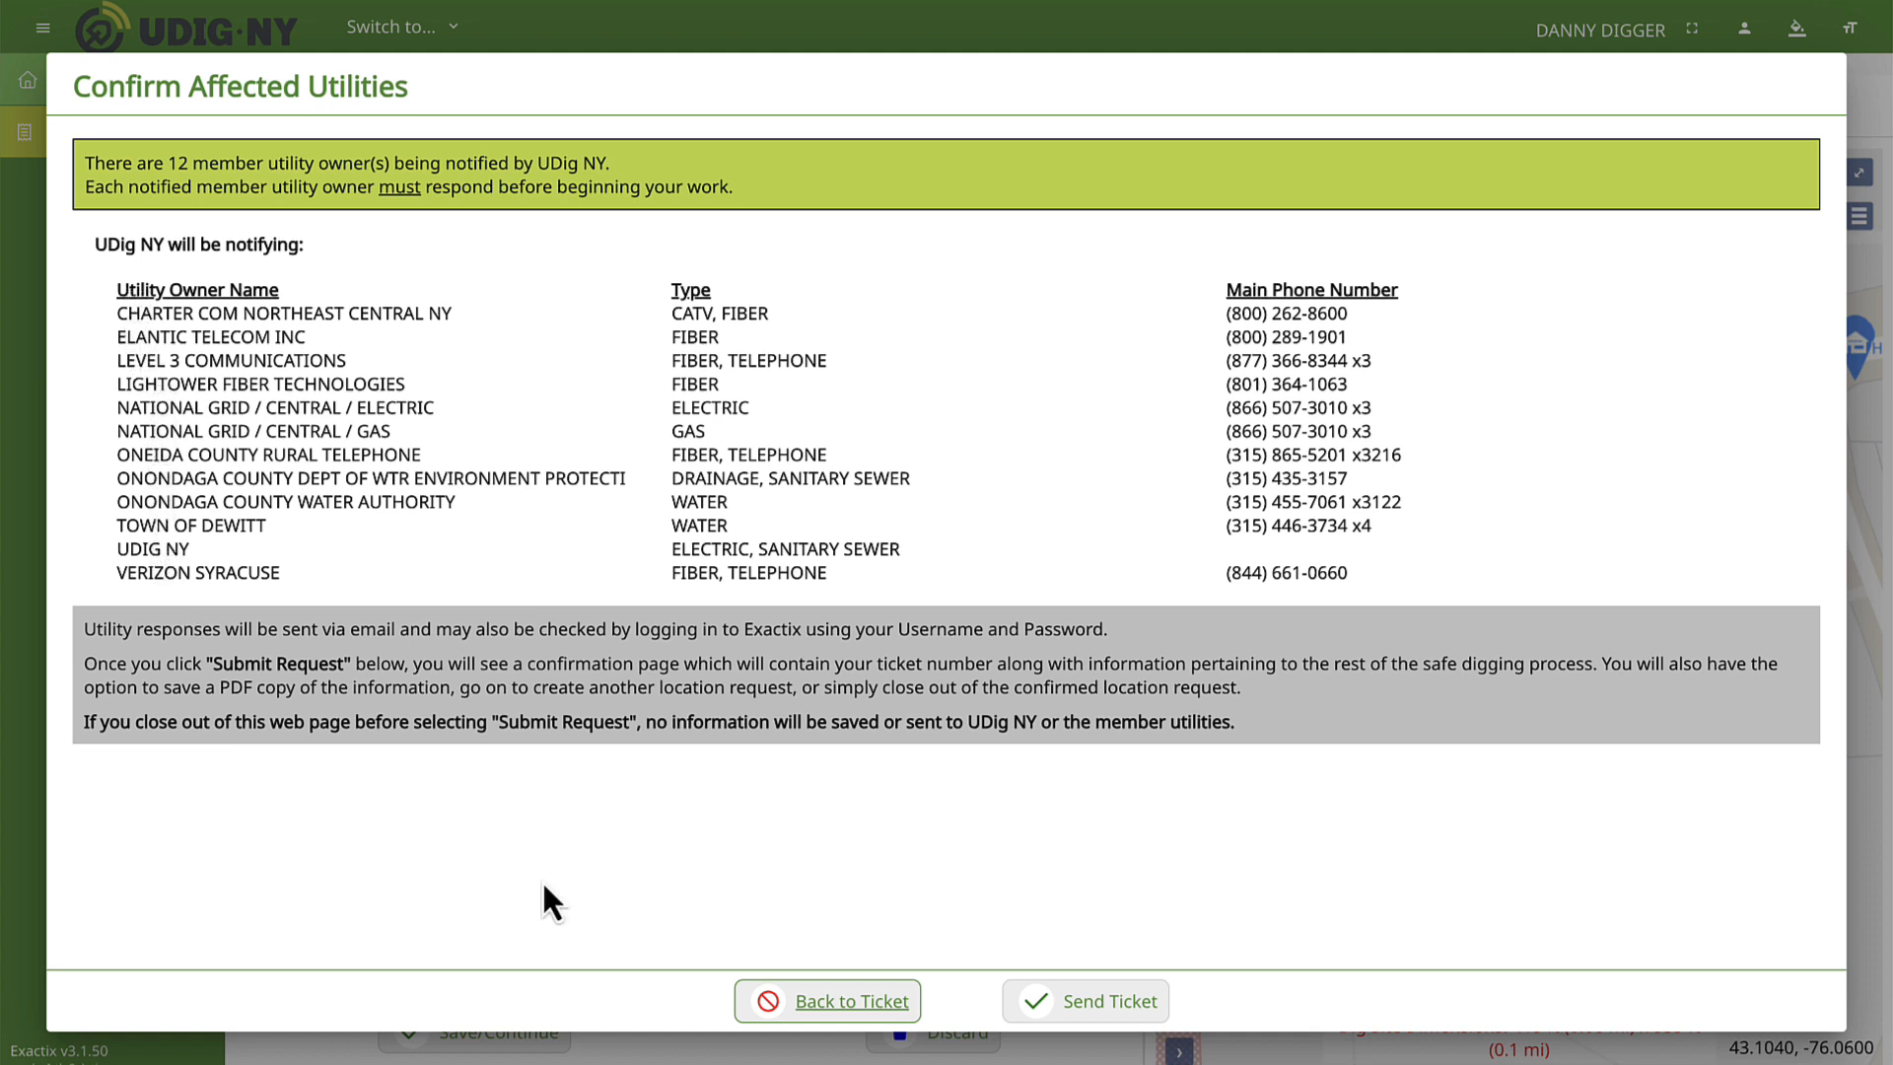
left_click(1092, 1004)
left_click(1129, 1001)
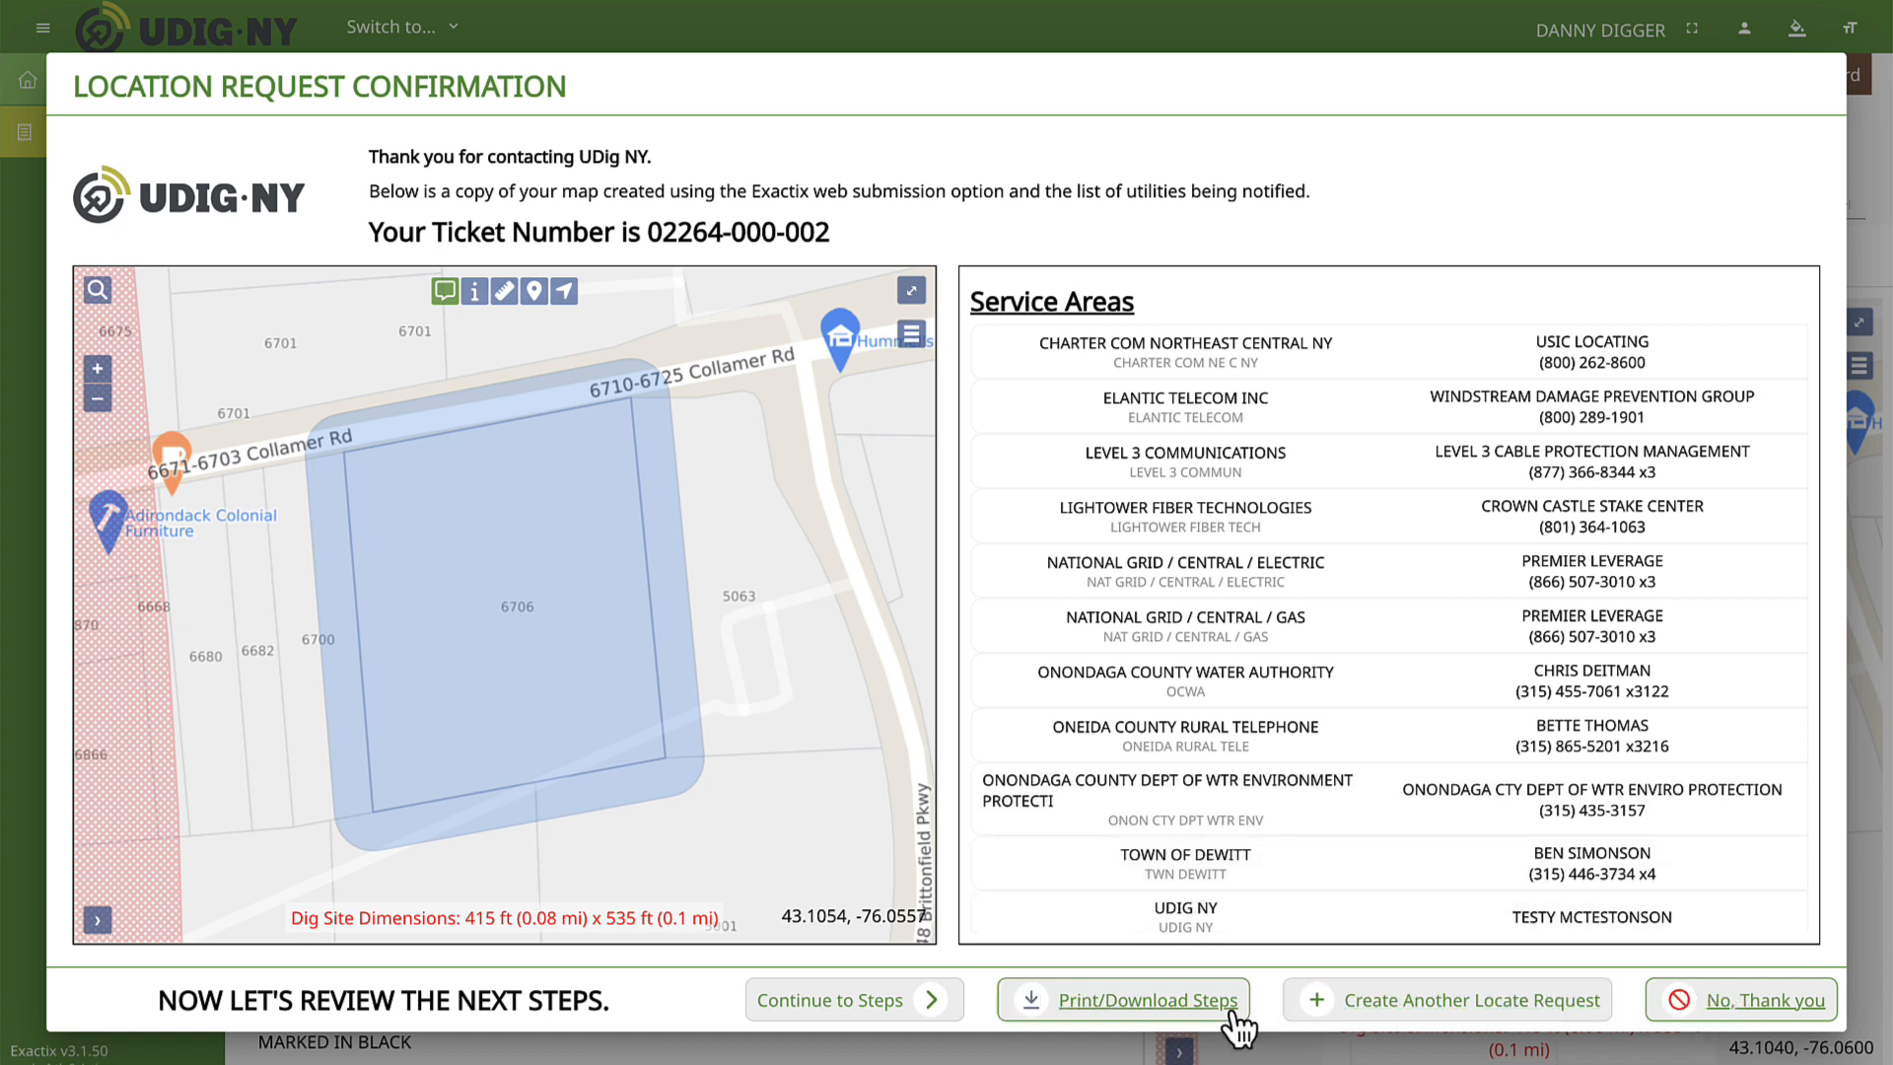
Review the next-step pages of the location request confirmation, including property access and when digging can begin.
left_click(937, 1003)
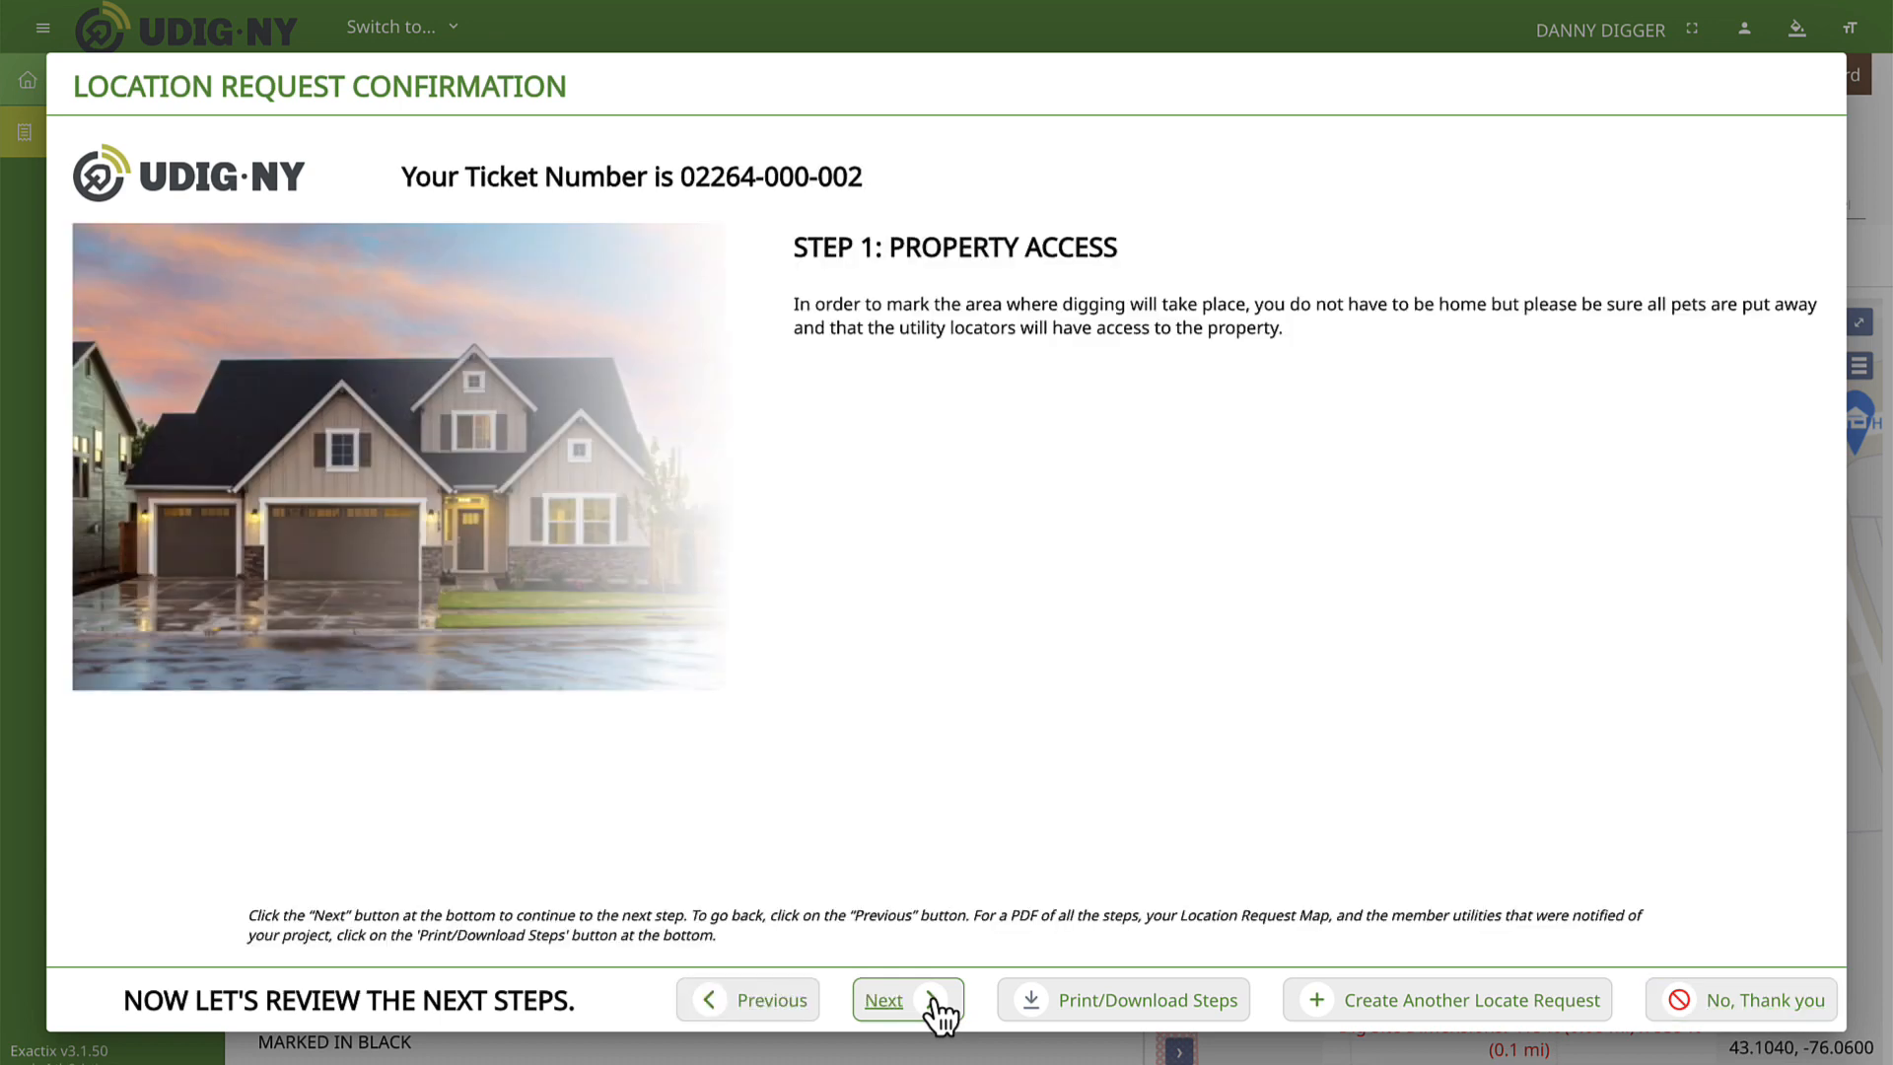
left_click(936, 1002)
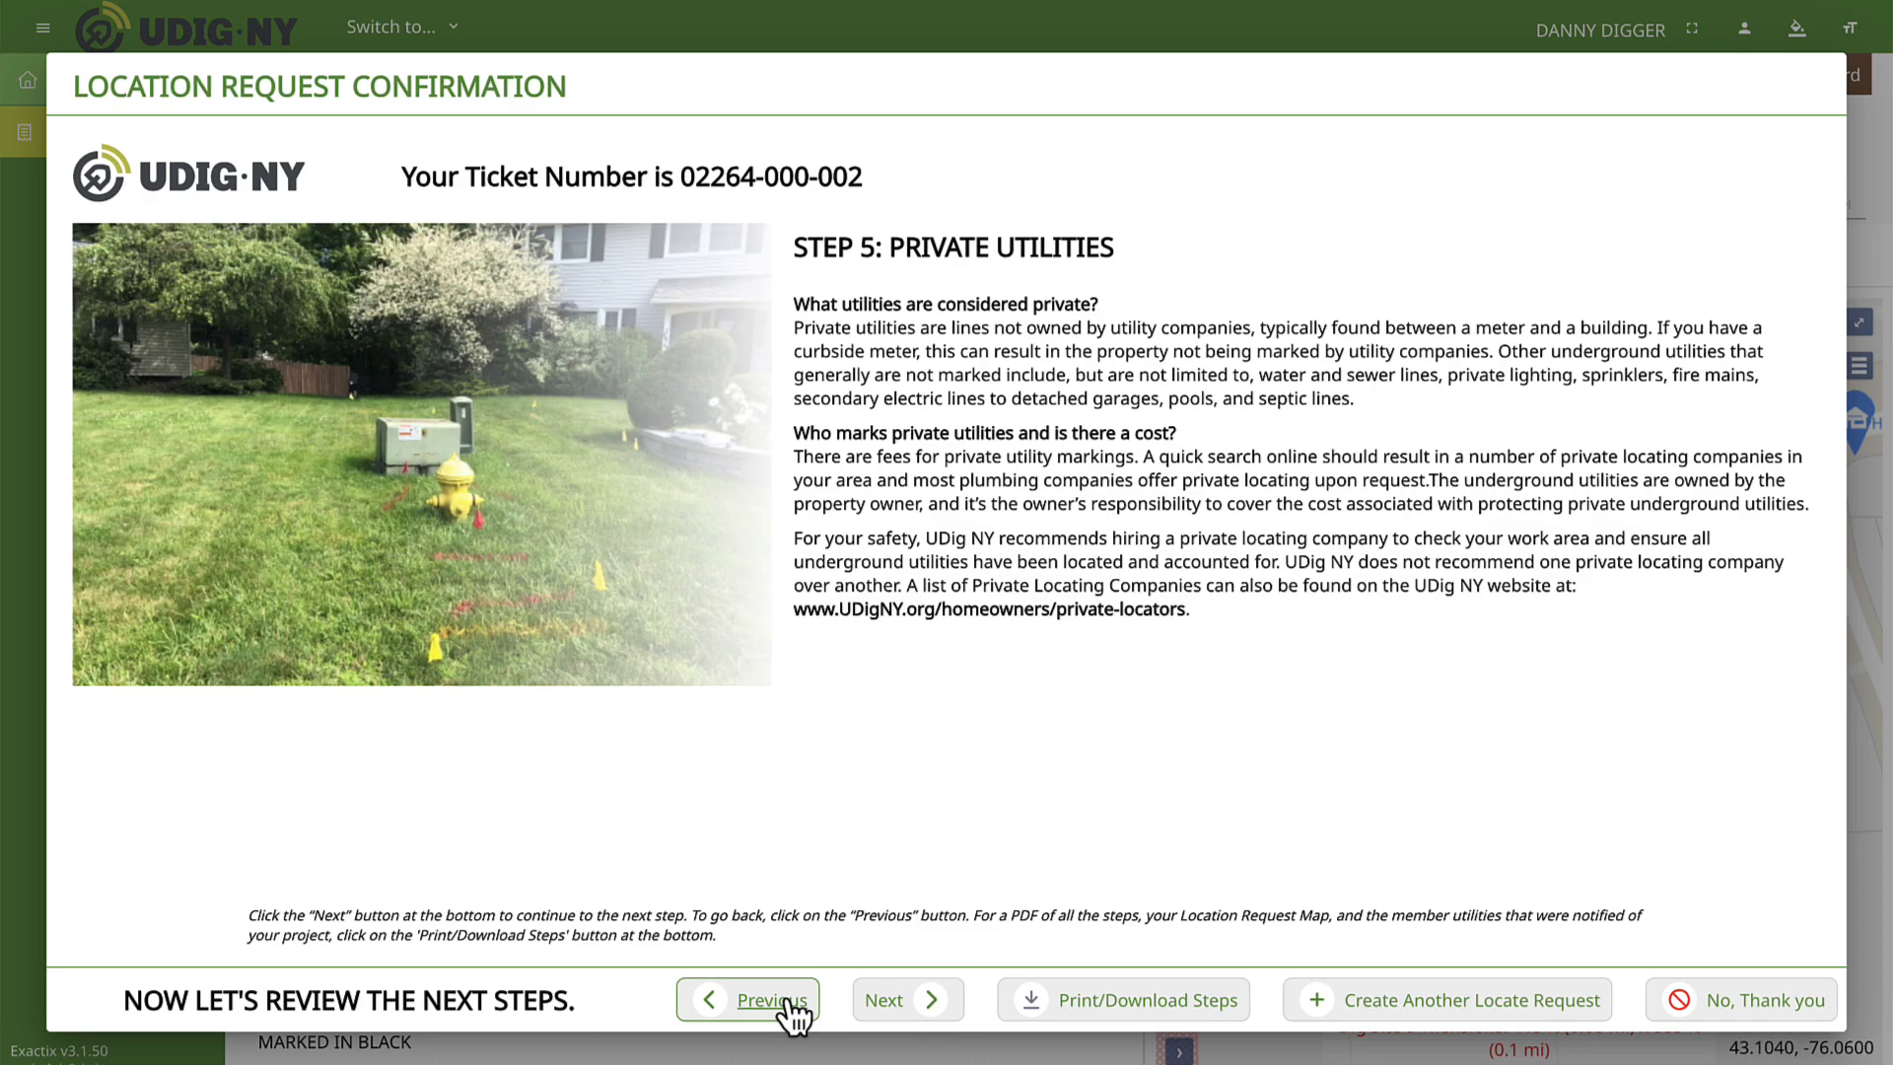
left_click(793, 1015)
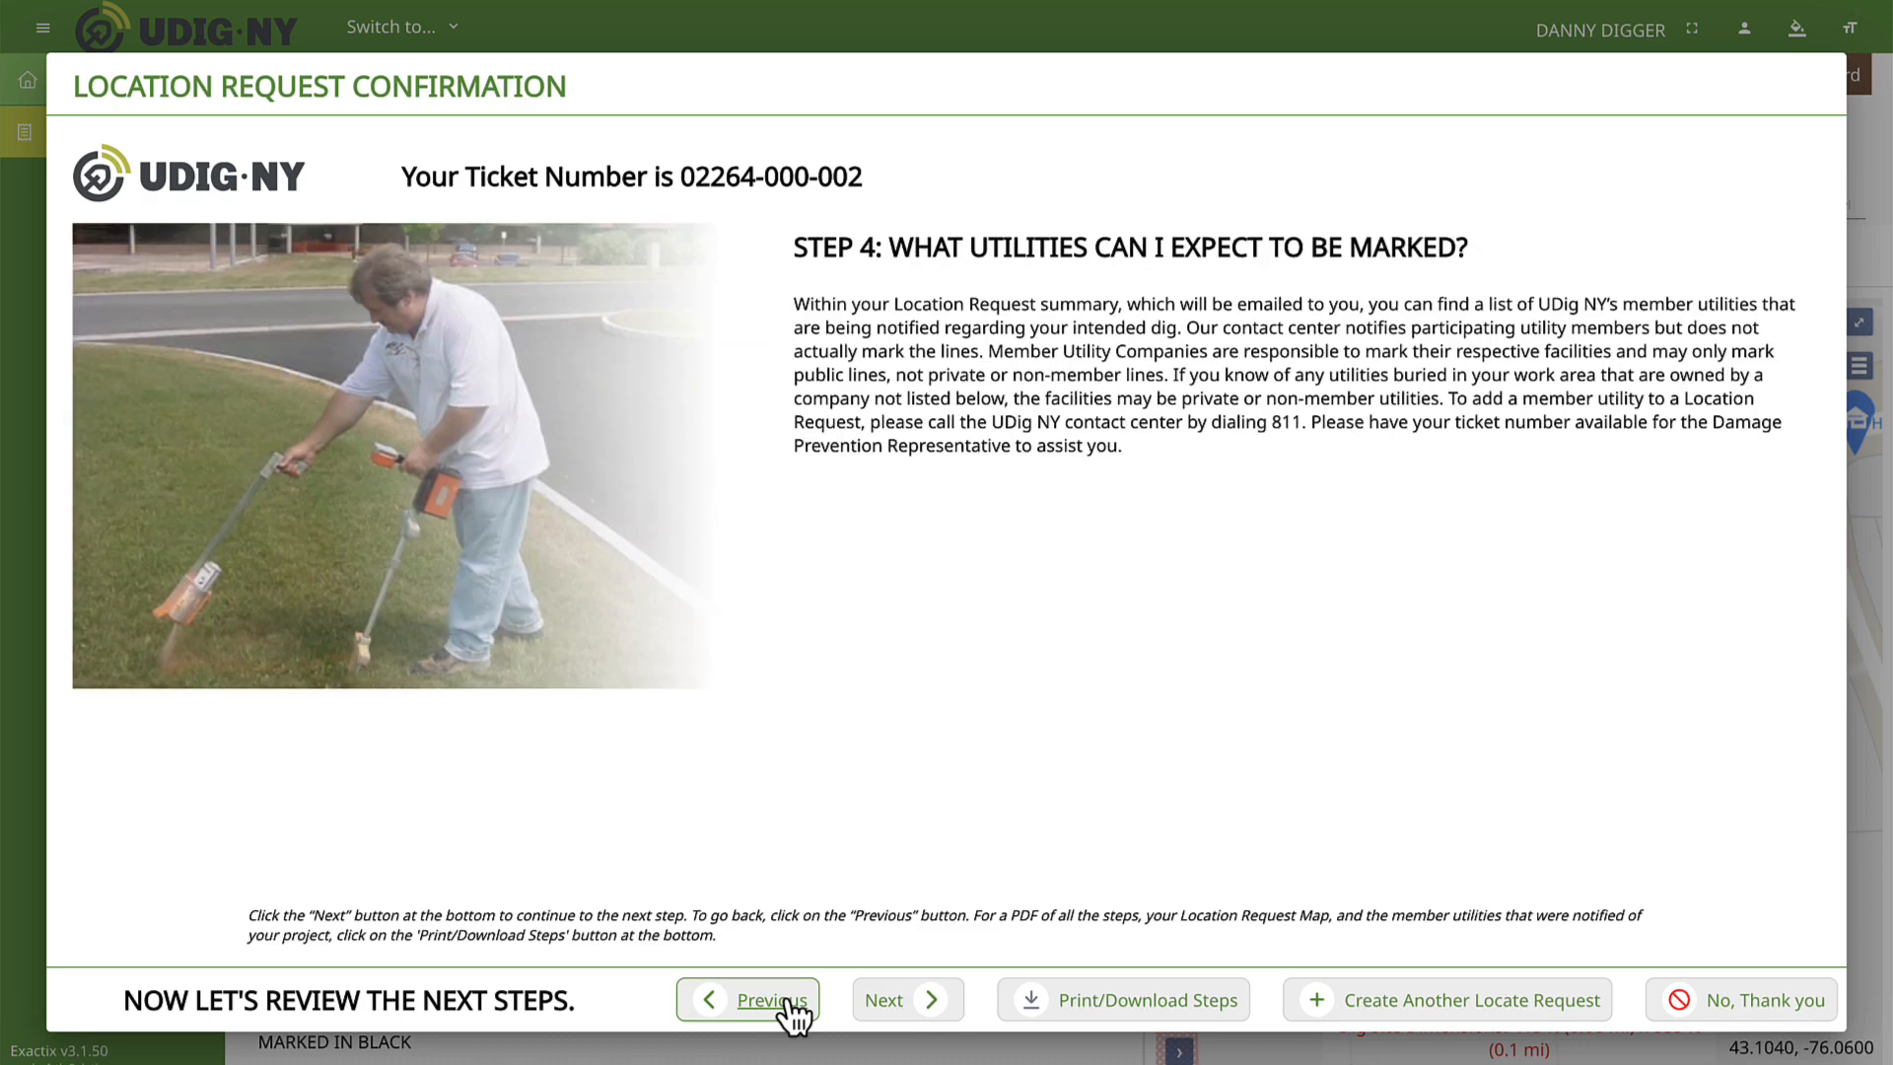